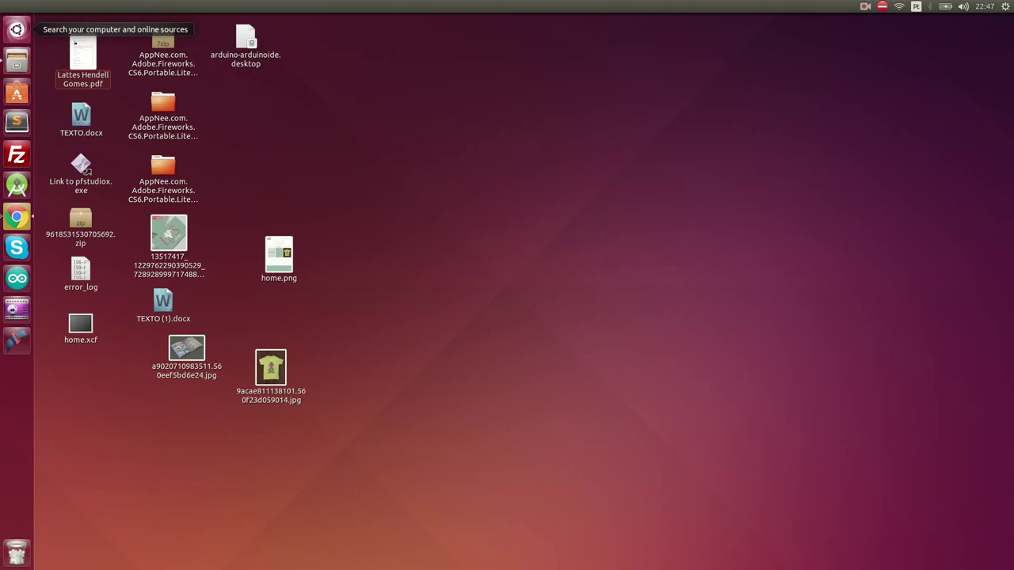
# Step: Launch Inkscape Vector Graphics Editor by searching 'ink' in the Ubuntu Dash
pyautogui.write('ink')
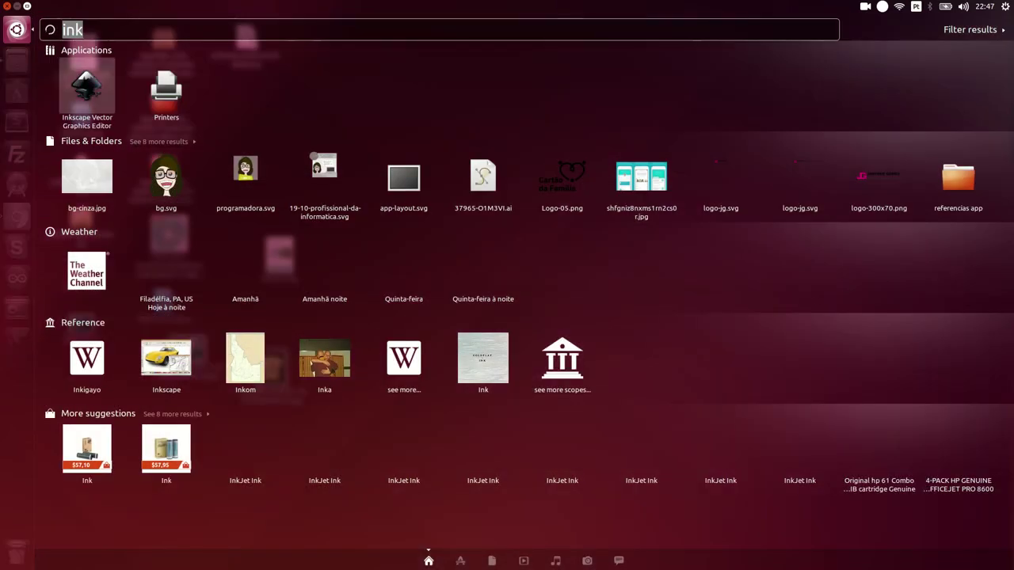
pyautogui.click(66, 77)
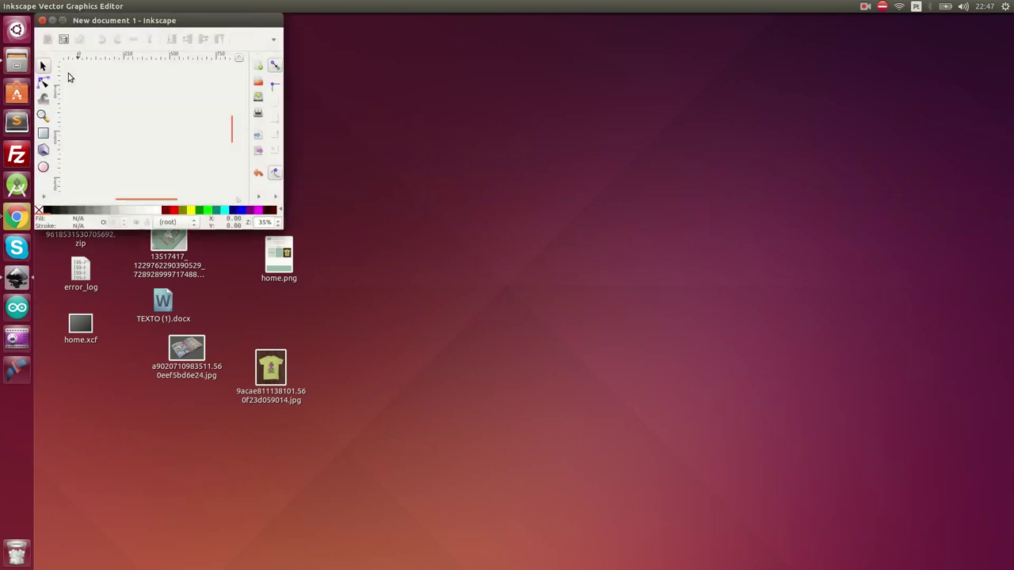
# Step: Maximize the window and draw a closed four-sided head outline with the Pen tool
pyautogui.doubleClick(179, 19)
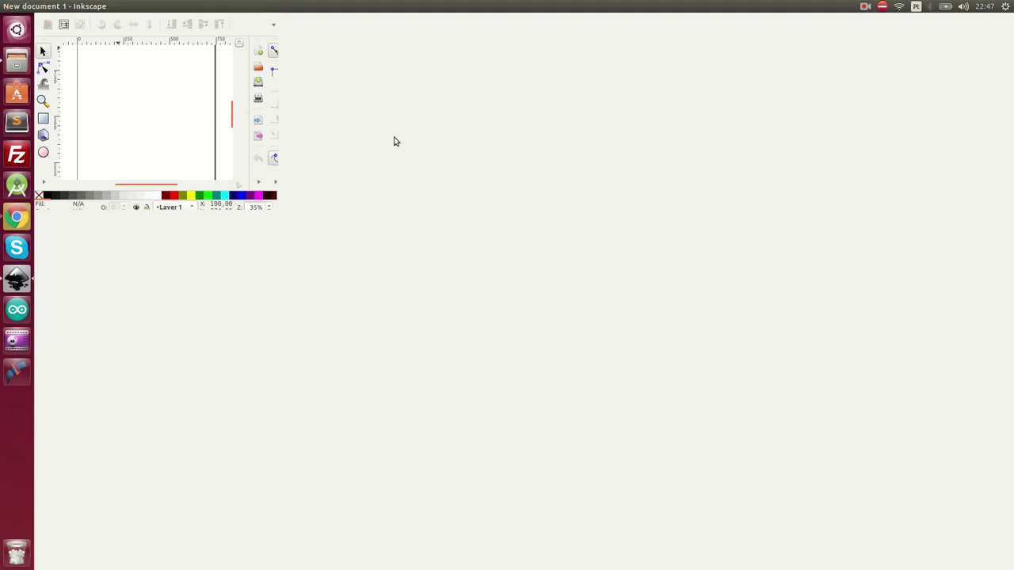
pyautogui.keyDown('ctrl'); pyautogui.scroll(3, 504, 300); pyautogui.keyUp('ctrl')
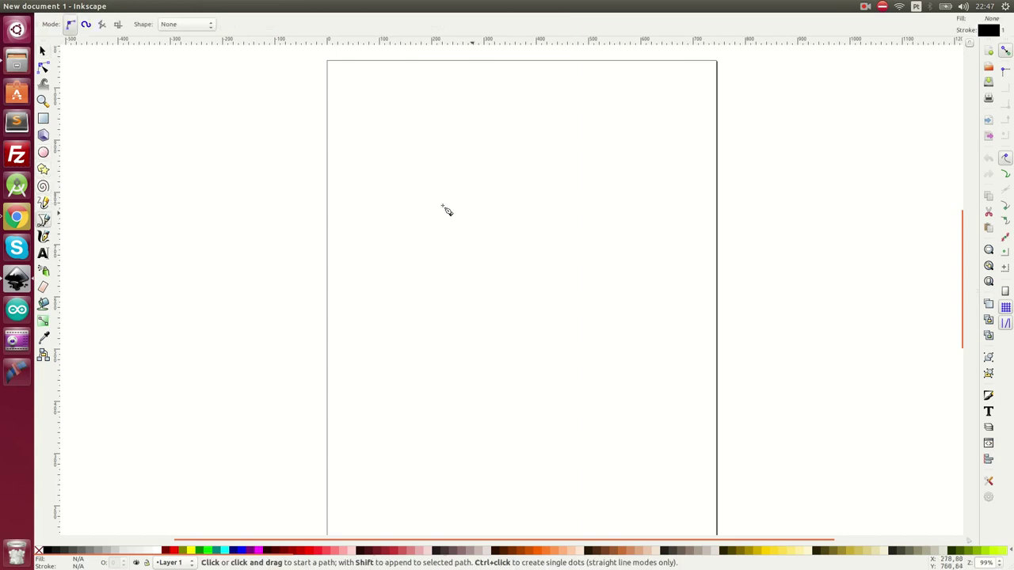
pyautogui.click(411, 167)
pyautogui.click(401, 311)
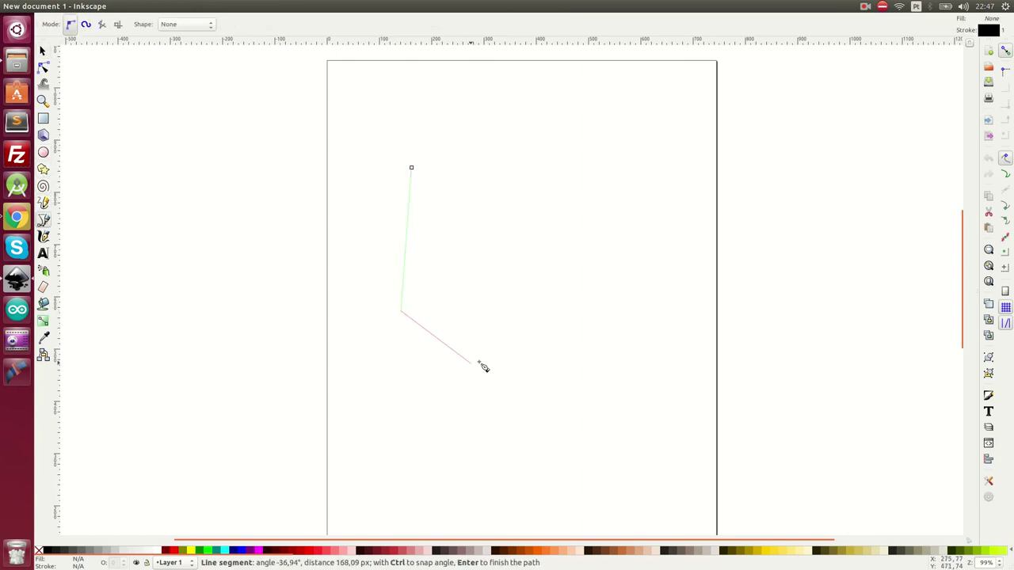
pyautogui.click(572, 314)
pyautogui.click(553, 164)
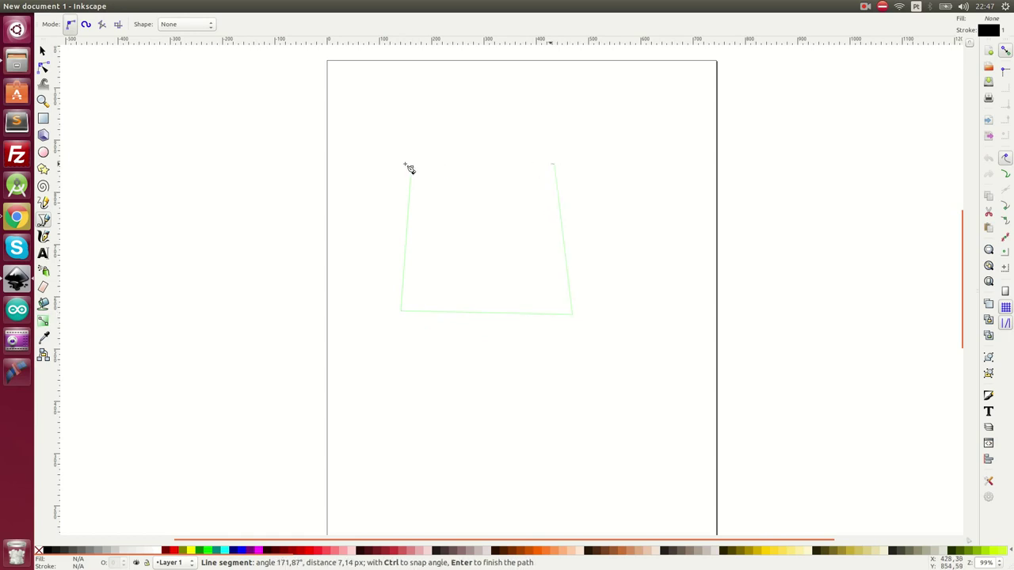
pyautogui.click(411, 168)
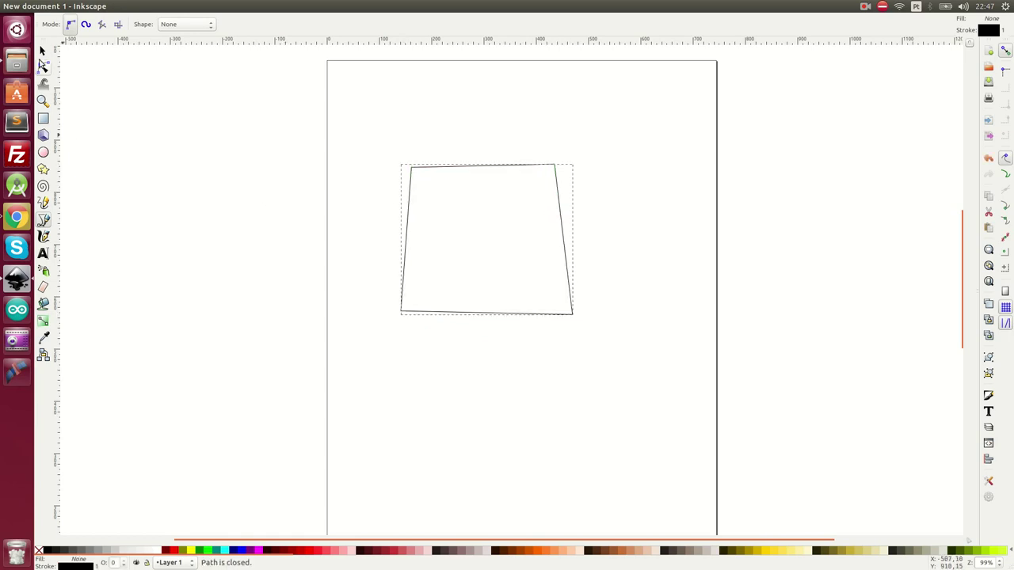
# Step: Curve the outline into a head with a rounded chin, bowed sides and arched top
pyautogui.click(42, 68)
pyautogui.scroll(1, 494, 310)
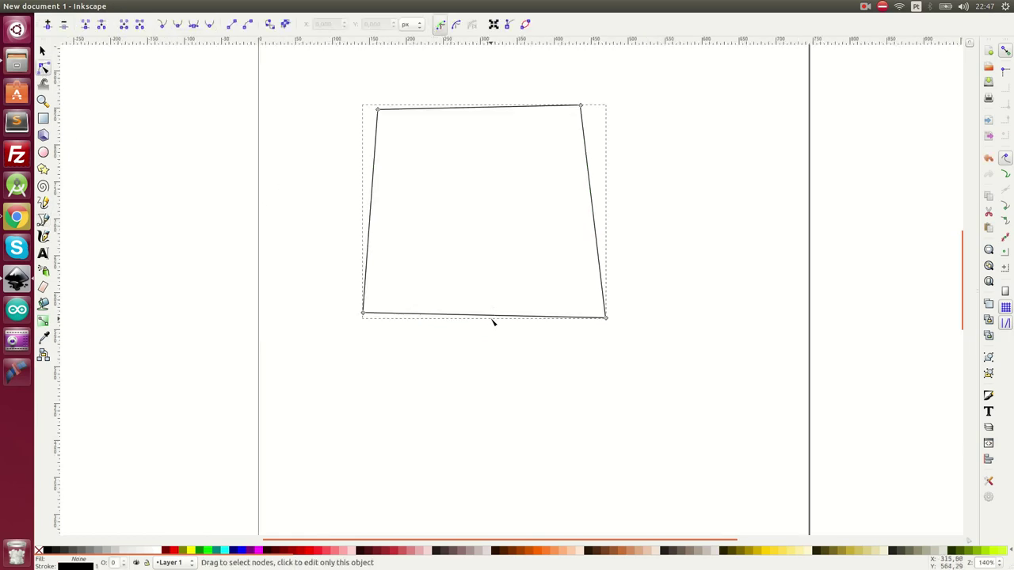
pyautogui.moveTo(494, 319); pyautogui.dragTo(483, 404)
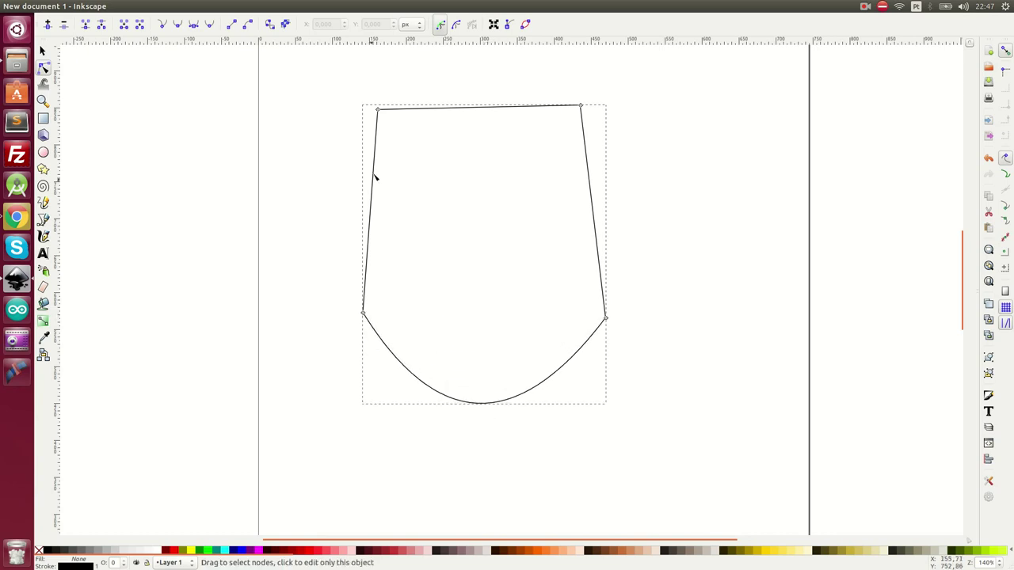
pyautogui.moveTo(365, 288); pyautogui.dragTo(356, 277)
pyautogui.moveTo(604, 275); pyautogui.dragTo(615, 270)
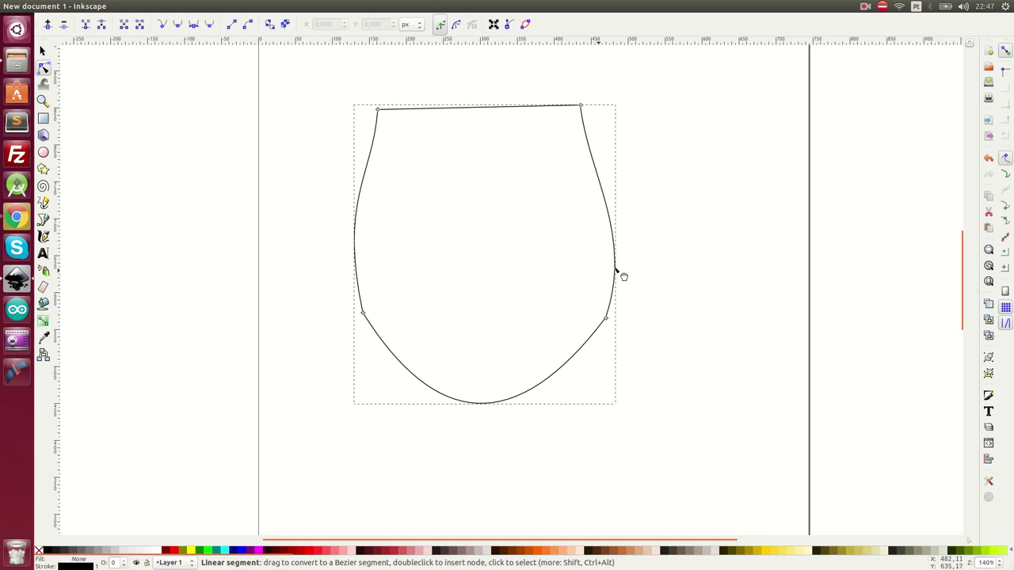
pyautogui.moveTo(582, 105); pyautogui.dragTo(601, 107)
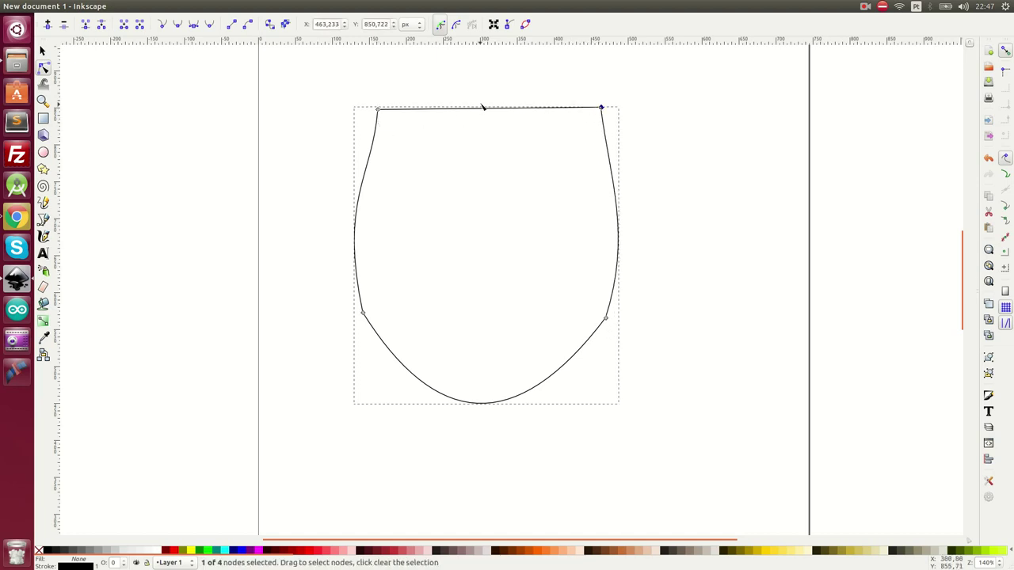
pyautogui.moveTo(484, 108); pyautogui.dragTo(486, 92)
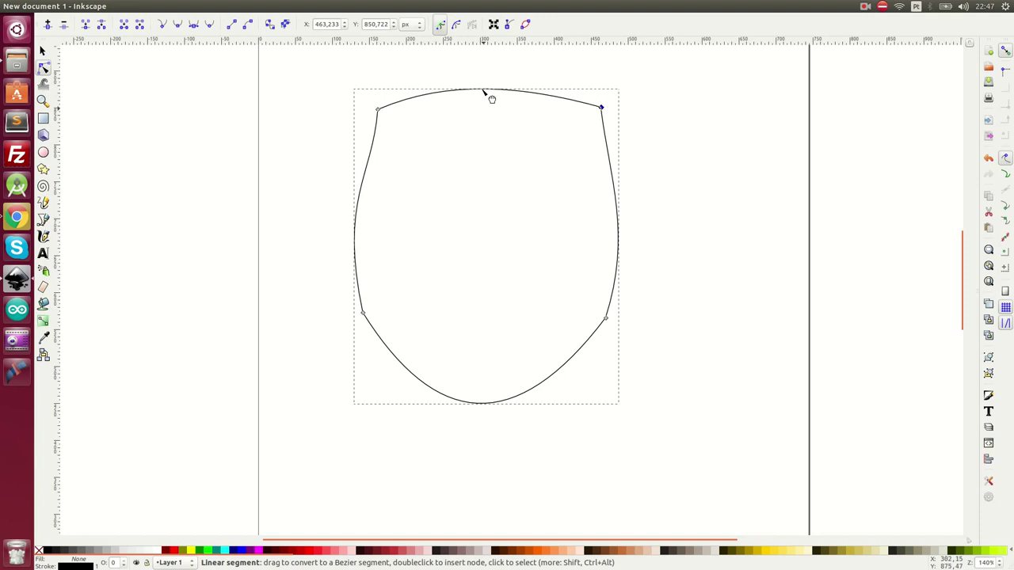
# Step: Fill the head with a light peach skin tone and deselect it
pyautogui.click(577, 553)
pyautogui.click(648, 553)
pyautogui.click(655, 552)
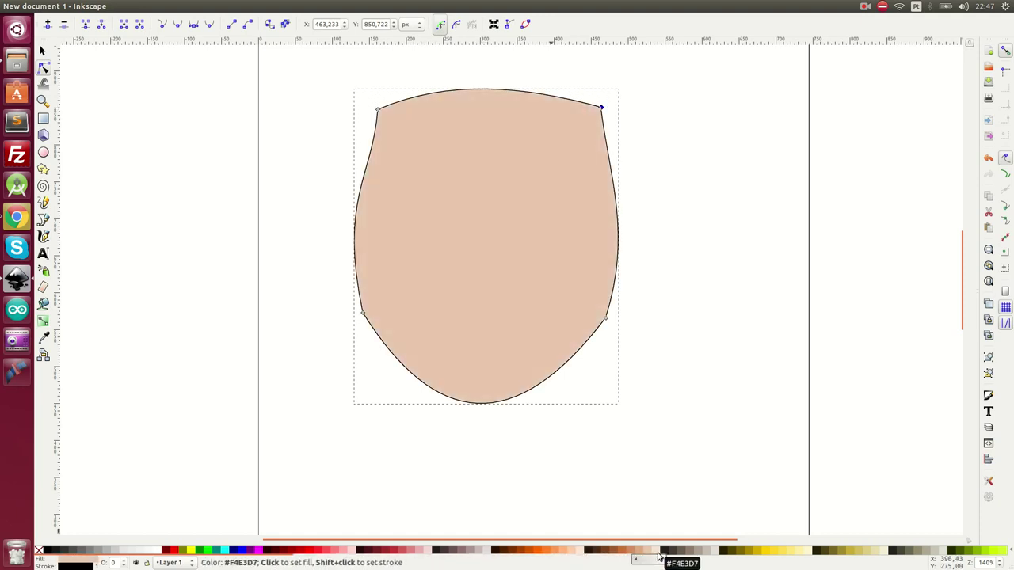
pyautogui.click(648, 552)
pyautogui.click(43, 51)
pyautogui.click(216, 325)
# Step: Draw a closed straight mouth line across the lower face
pyautogui.click(43, 219)
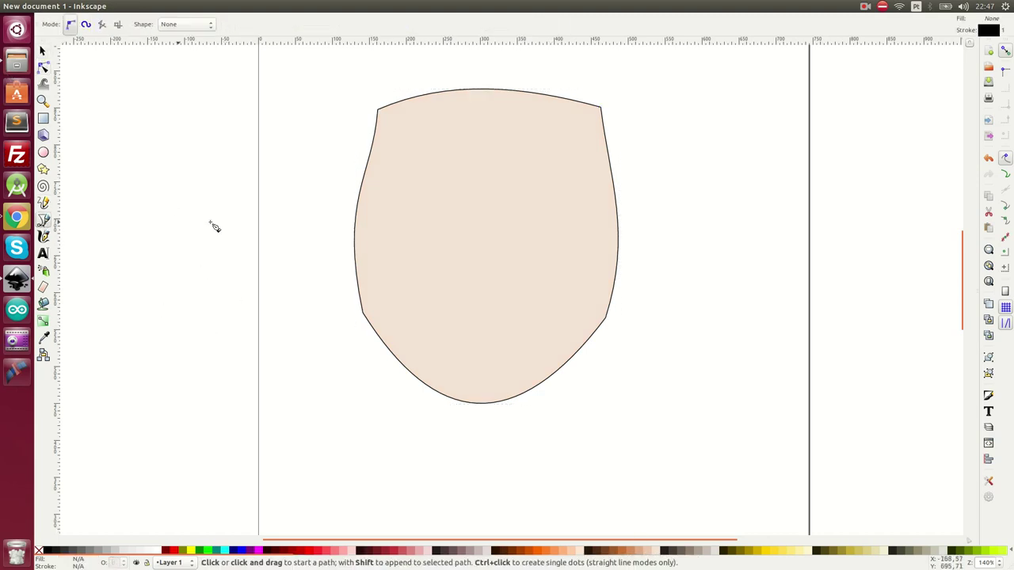
pyautogui.click(394, 266)
pyautogui.click(588, 262)
pyautogui.click(395, 266)
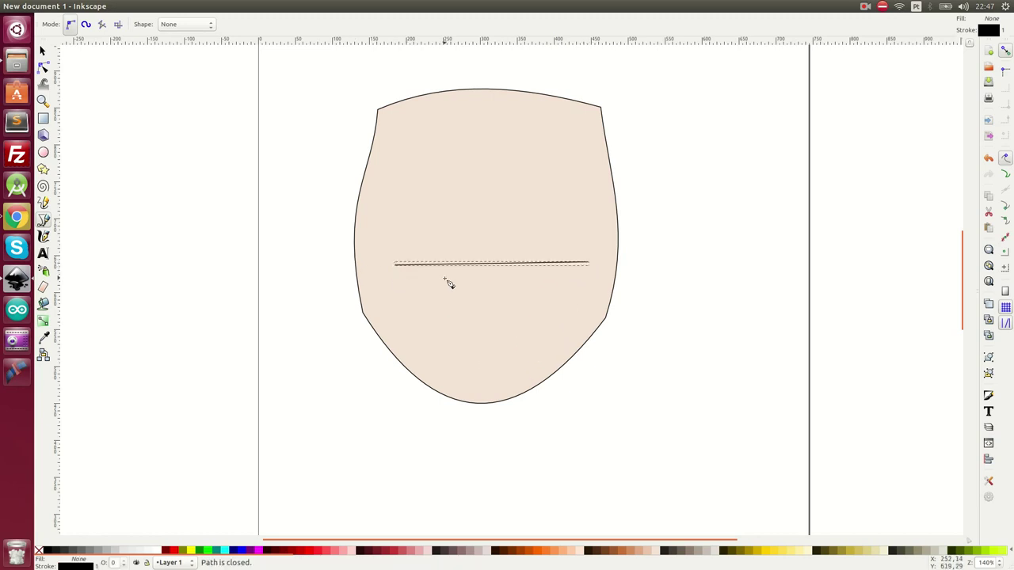
# Step: Bend the mouth path into a bowl shape with a slightly arched top edge
pyautogui.press('n')
pyautogui.moveTo(491, 264); pyautogui.dragTo(489, 361)
pyautogui.moveTo(422, 315); pyautogui.dragTo(412, 332)
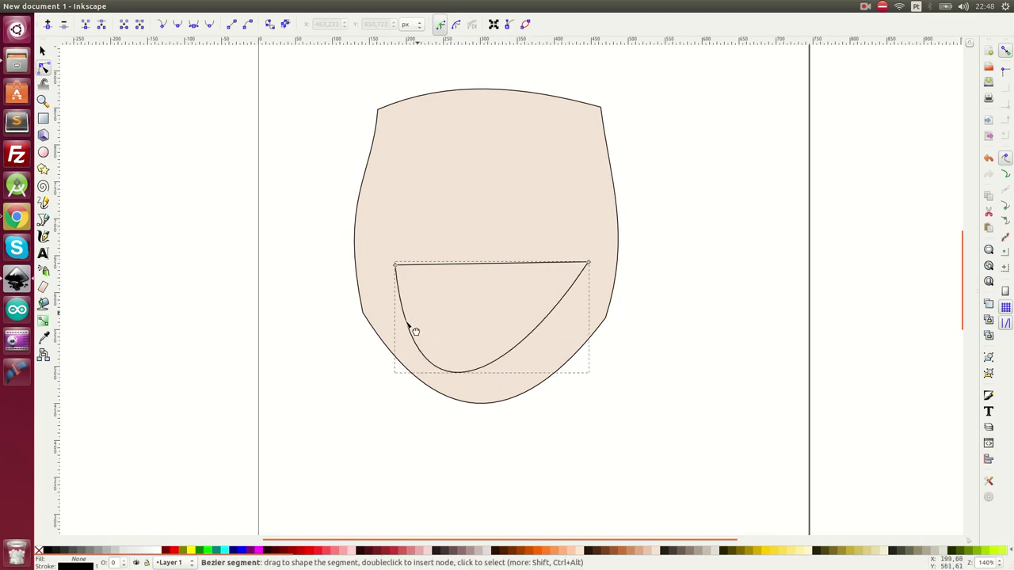
pyautogui.moveTo(552, 333); pyautogui.dragTo(570, 328)
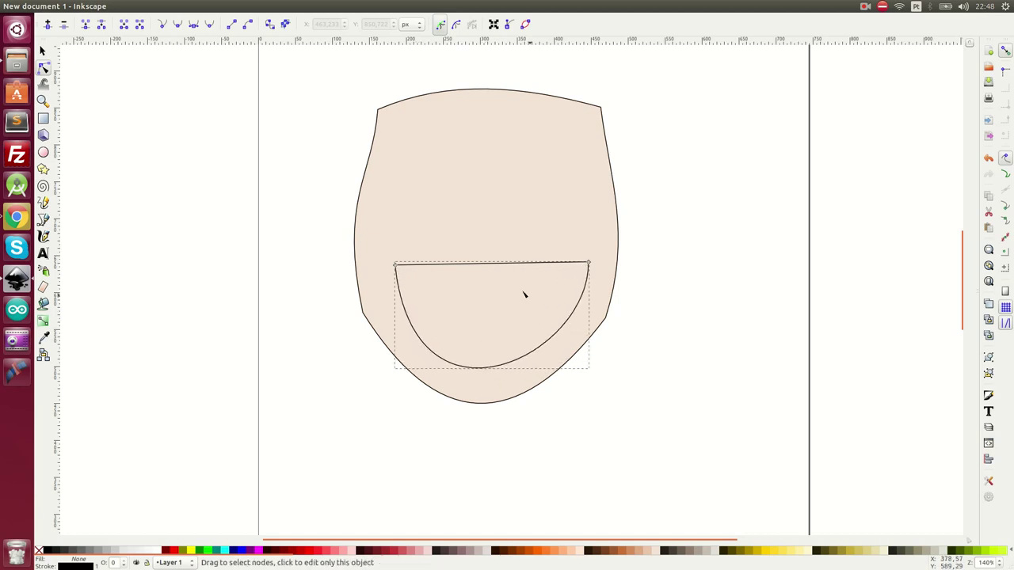
pyautogui.moveTo(489, 263); pyautogui.dragTo(511, 262)
pyautogui.click(488, 258)
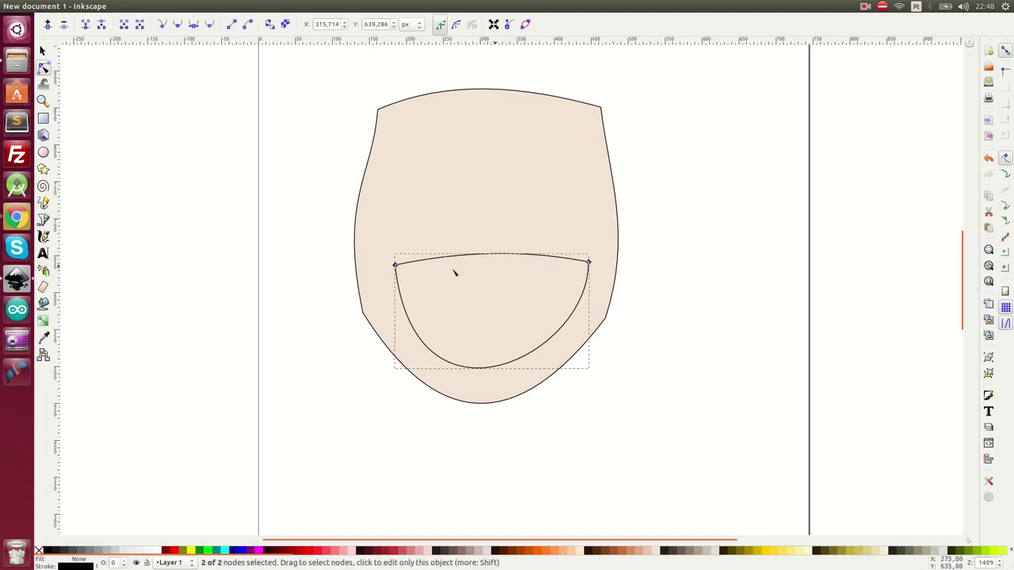
pyautogui.moveTo(395, 264); pyautogui.dragTo(389, 265)
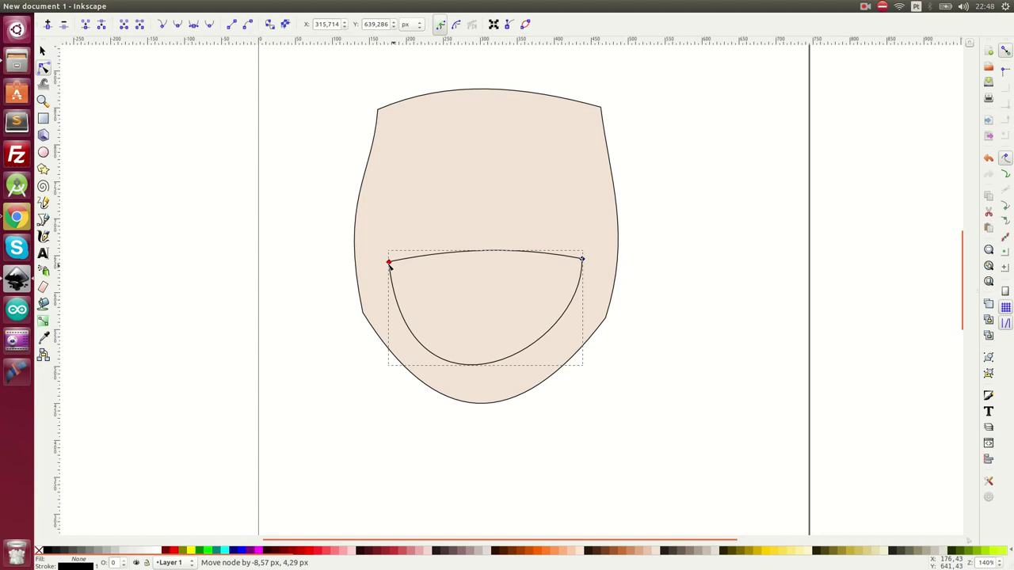
# Step: Fill the mouth shape with white and reselect it
pyautogui.click(149, 549)
pyautogui.click(42, 52)
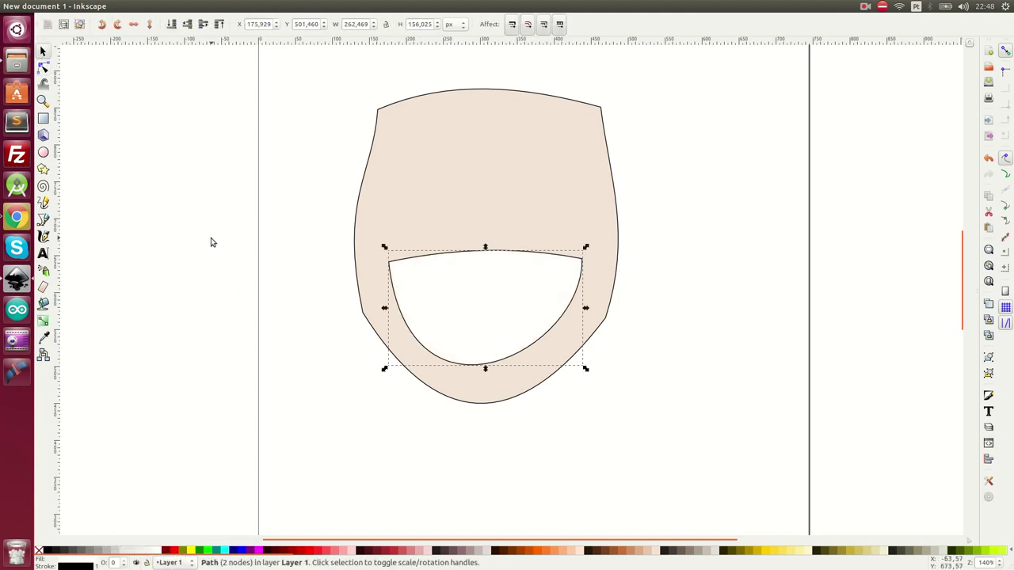
pyautogui.click(630, 278)
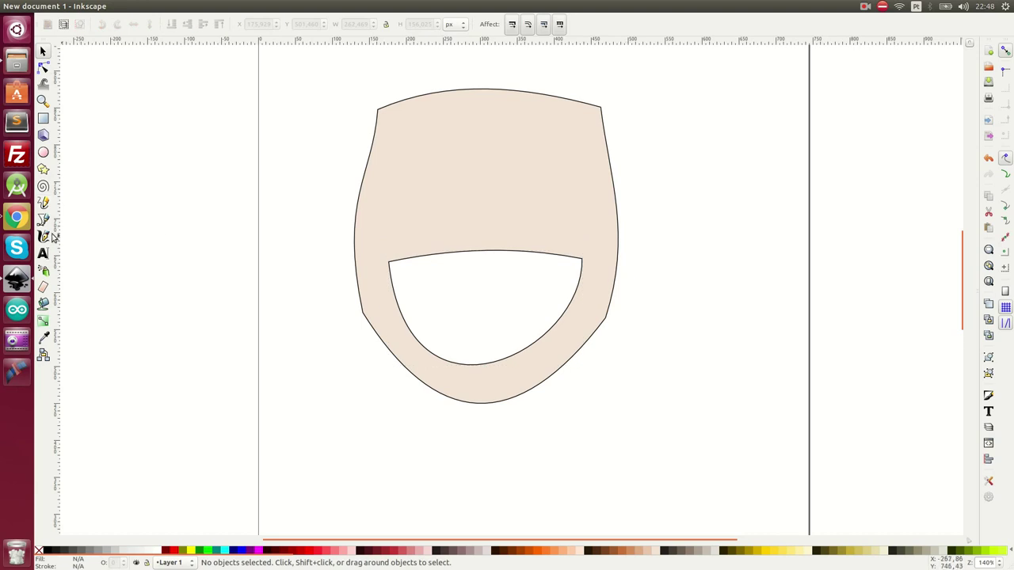
pyautogui.click(459, 332)
# Step: Duplicate the mouth shape, offset the copy, and fill it pink
pyautogui.rightClick(461, 334)
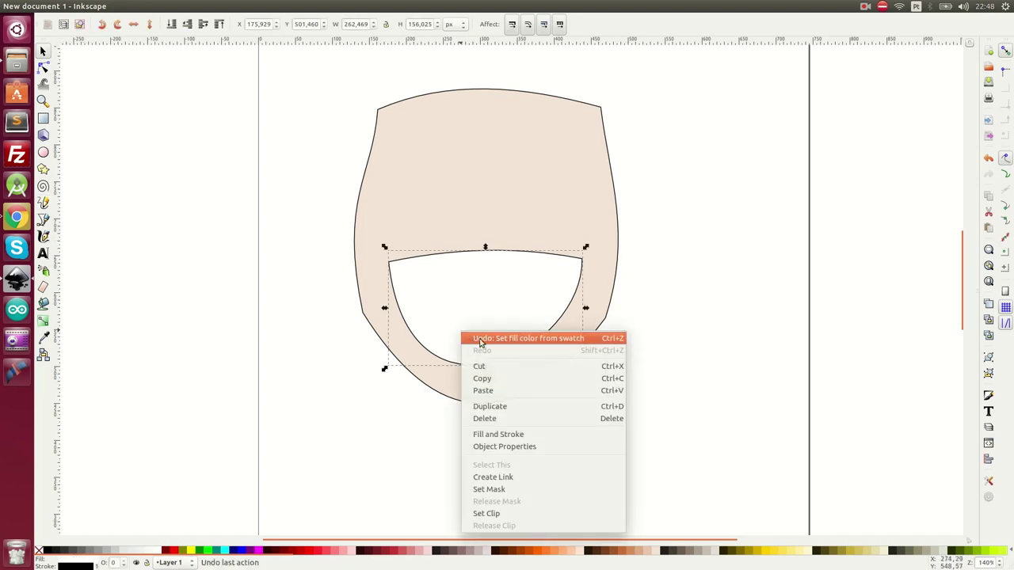
pyautogui.click(505, 405)
pyautogui.moveTo(483, 342); pyautogui.dragTo(500, 316)
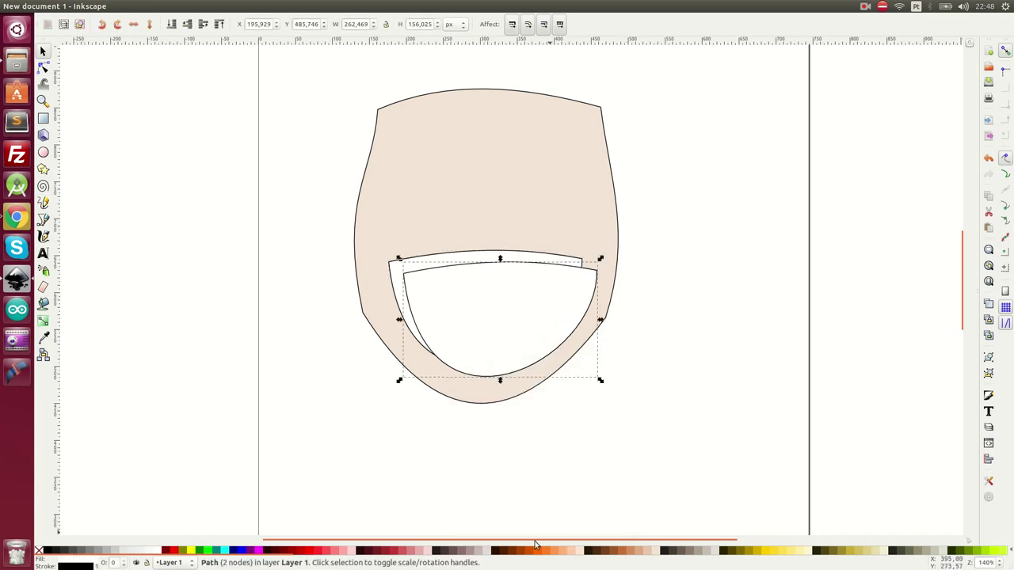
pyautogui.click(420, 551)
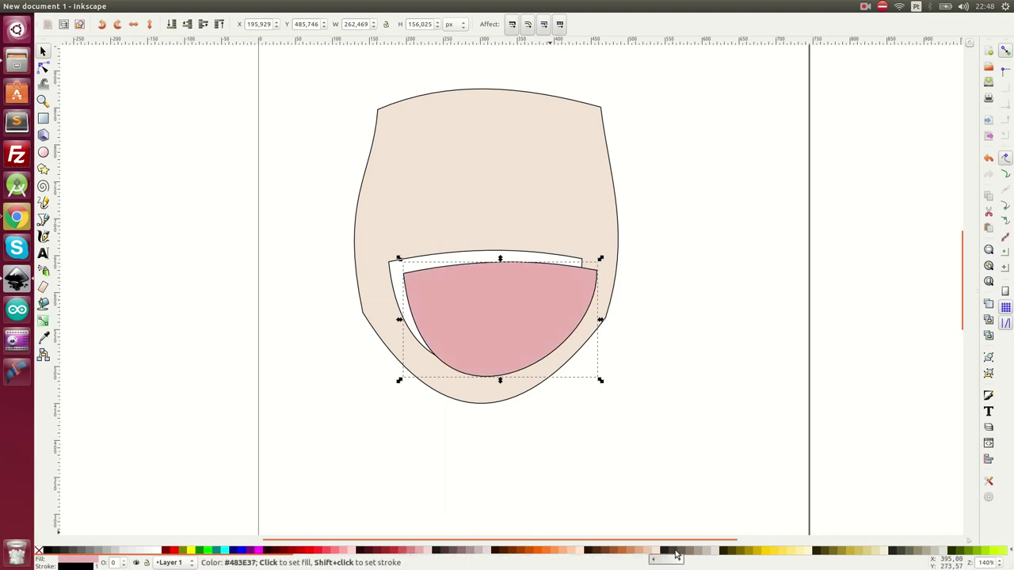
pyautogui.click(637, 550)
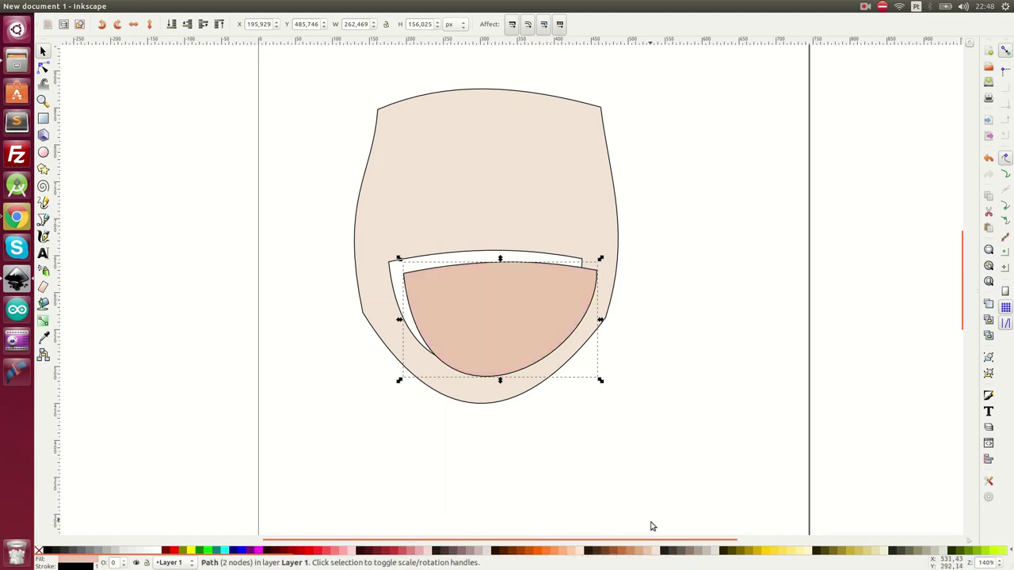
pyautogui.click(422, 550)
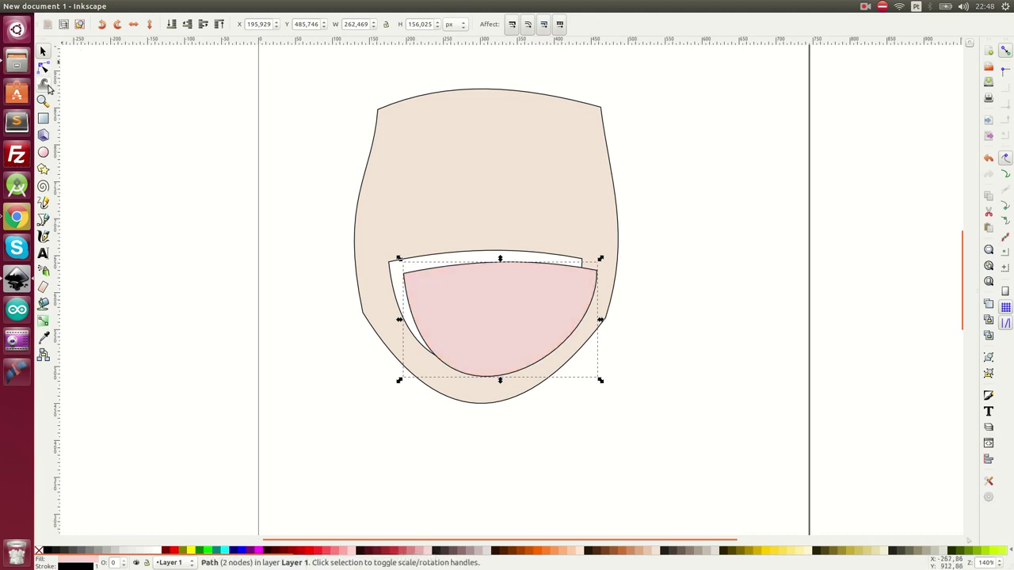
# Step: Pull the pink shape's nodes inward and add a node on its lower-right curve
pyautogui.click(44, 69)
pyautogui.moveTo(595, 270); pyautogui.dragTo(579, 283)
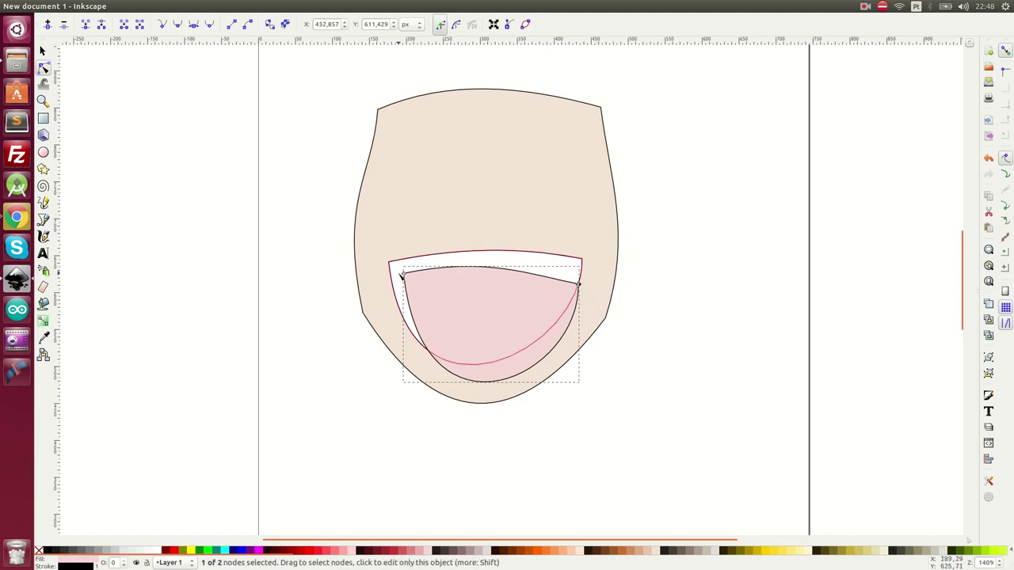
pyautogui.moveTo(404, 273); pyautogui.dragTo(394, 287)
pyautogui.moveTo(491, 400); pyautogui.dragTo(489, 338)
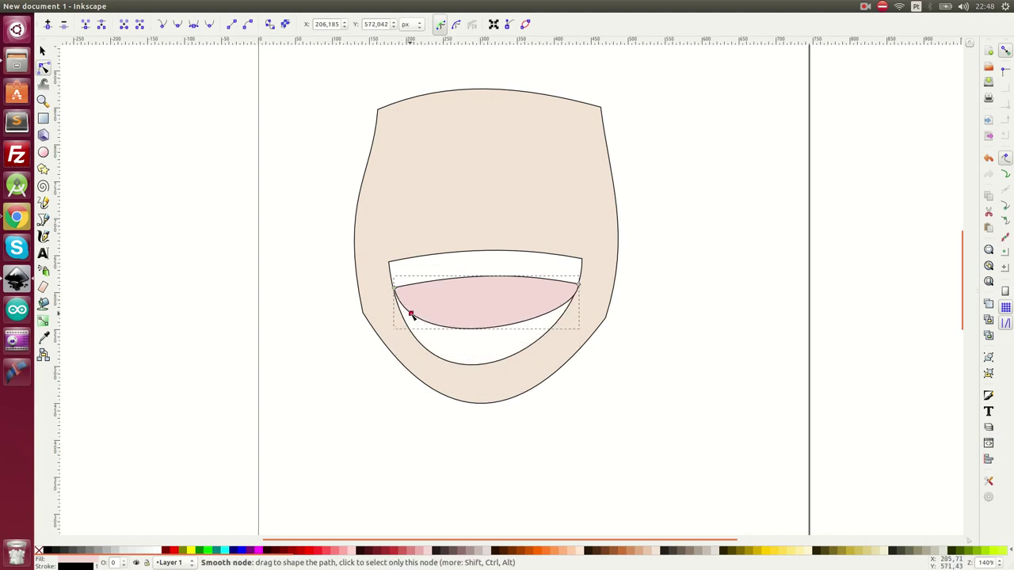
pyautogui.moveTo(411, 315); pyautogui.dragTo(410, 327)
pyautogui.doubleClick(543, 321)
pyautogui.moveTo(543, 321); pyautogui.dragTo(544, 335)
# Step: Refine the pink shape's lower edge into a gentle downward bow
pyautogui.moveTo(471, 349)
pyautogui.mouseDown()
pyautogui.moveTo(483, 327)
pyautogui.moveTo(479, 347)
pyautogui.mouseUp()
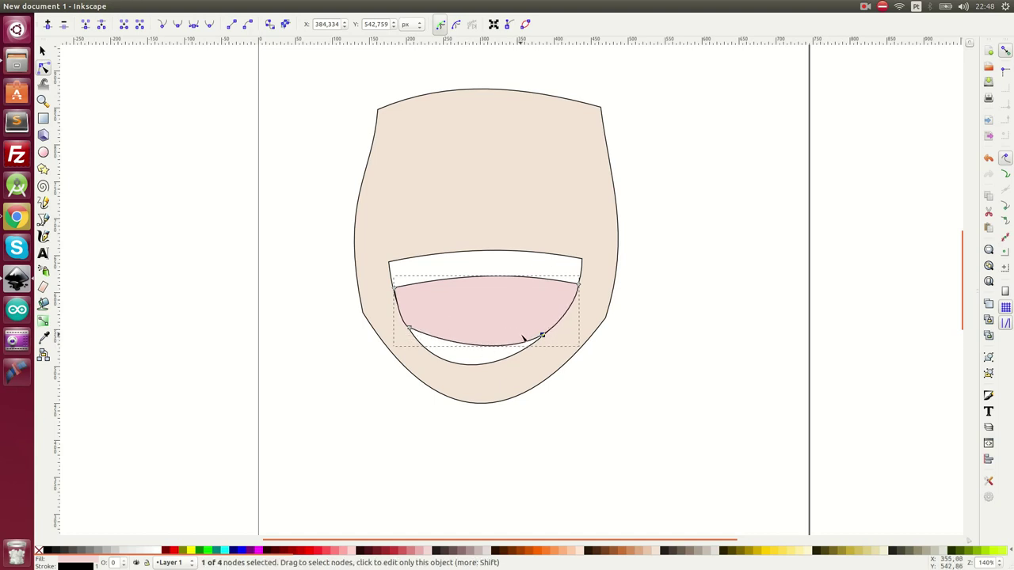
pyautogui.moveTo(540, 335)
pyautogui.mouseDown()
pyautogui.moveTo(551, 333)
pyautogui.moveTo(539, 339)
pyautogui.mouseUp()
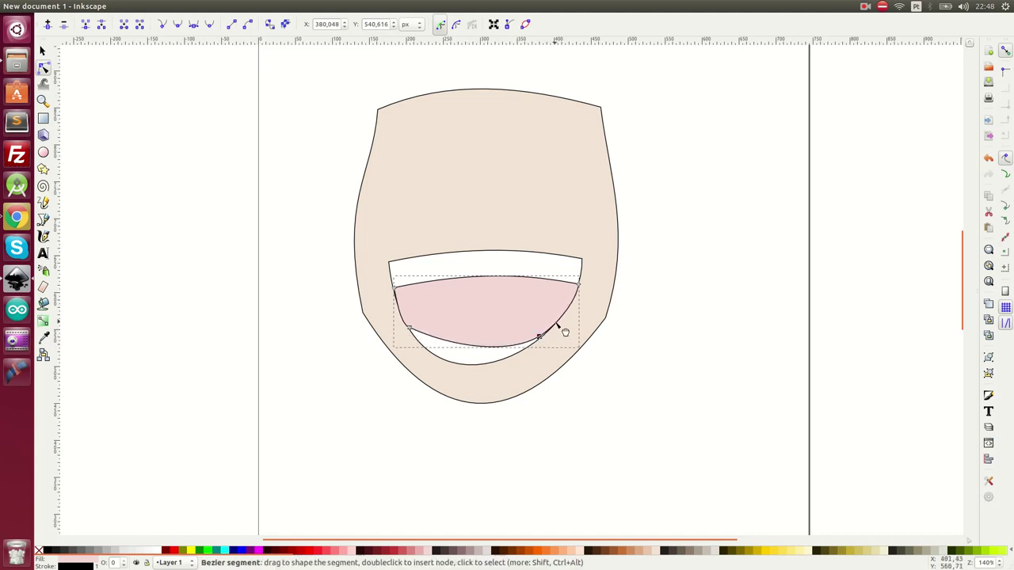
pyautogui.click(540, 338)
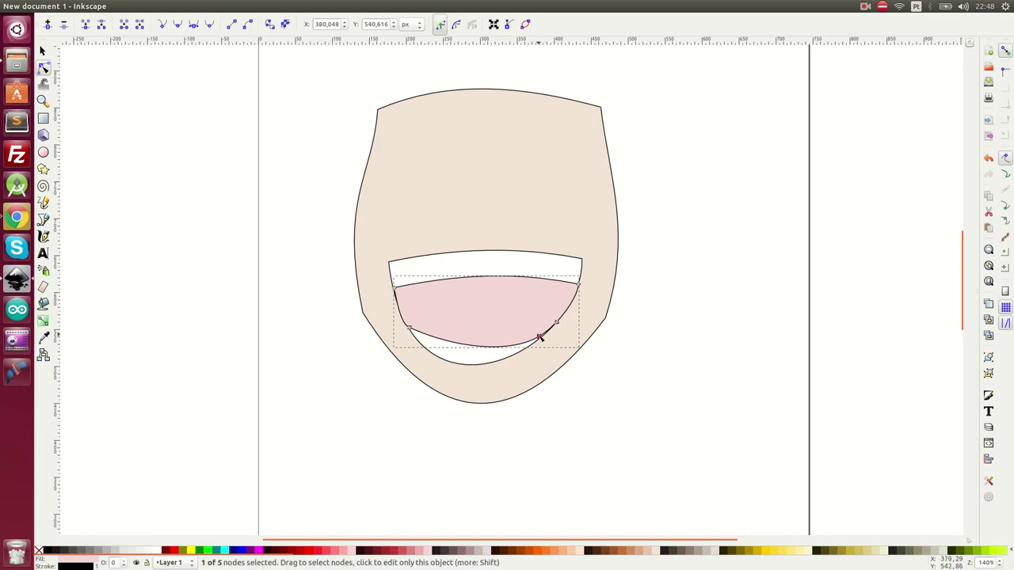
pyautogui.hotkey('ctrl', 'z')
pyautogui.moveTo(441, 339)
pyautogui.mouseDown()
pyautogui.moveTo(519, 339)
pyautogui.moveTo(427, 325)
pyautogui.moveTo(438, 334)
pyautogui.mouseUp()
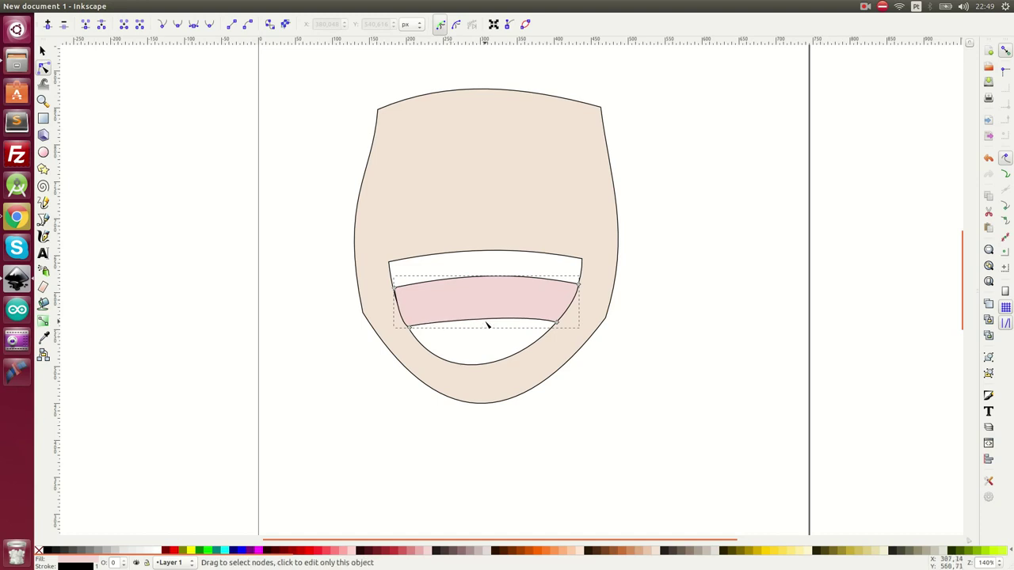
pyautogui.moveTo(487, 323); pyautogui.dragTo(480, 335)
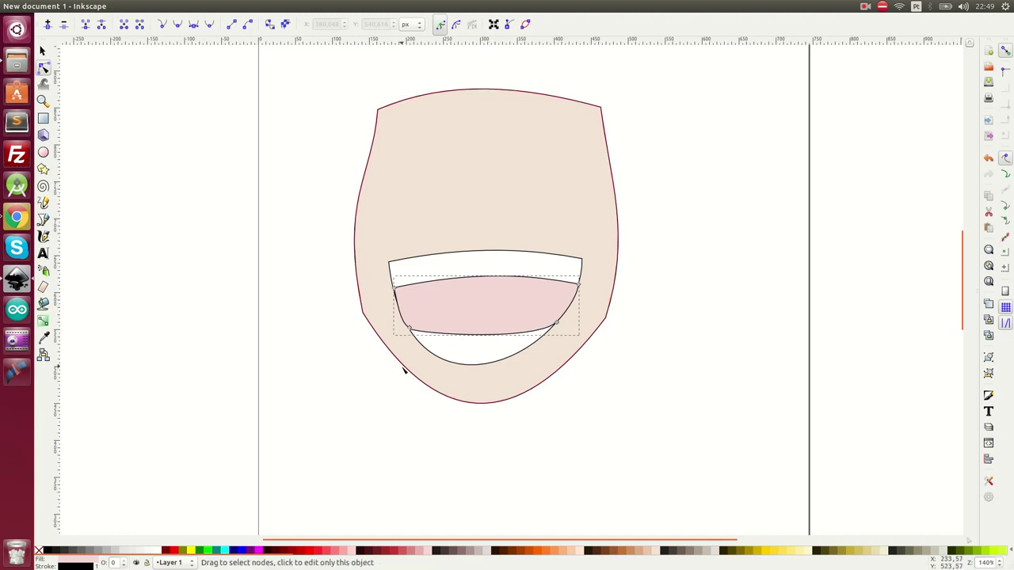
# Step: Draw a small upward-arched nose curve centred above the smile, filled light peach
pyautogui.click(44, 51)
pyautogui.click(129, 174)
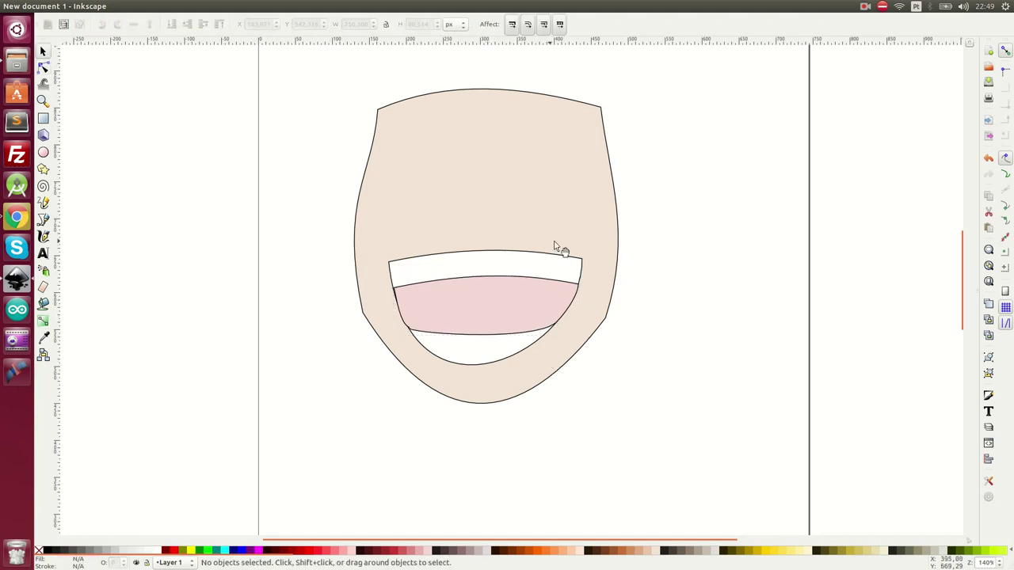
pyautogui.click(45, 220)
pyautogui.click(445, 226)
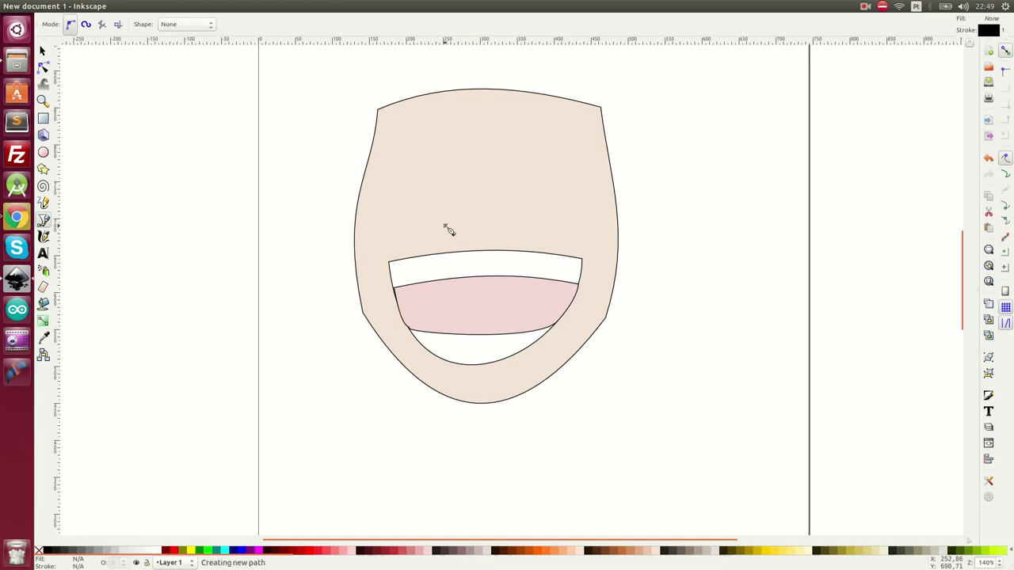
pyautogui.doubleClick(527, 227)
pyautogui.press('n')
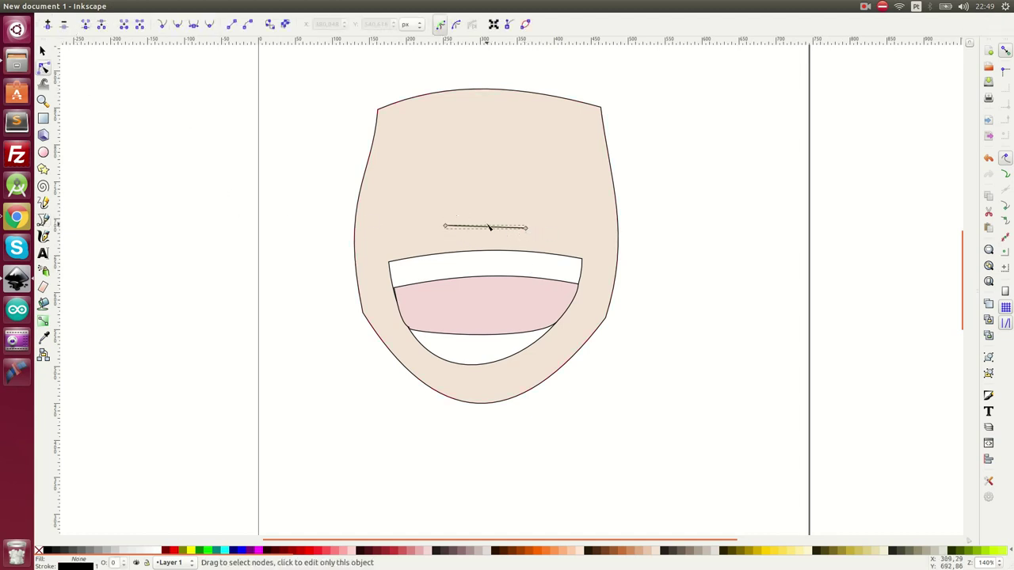
pyautogui.moveTo(491, 228); pyautogui.dragTo(497, 227)
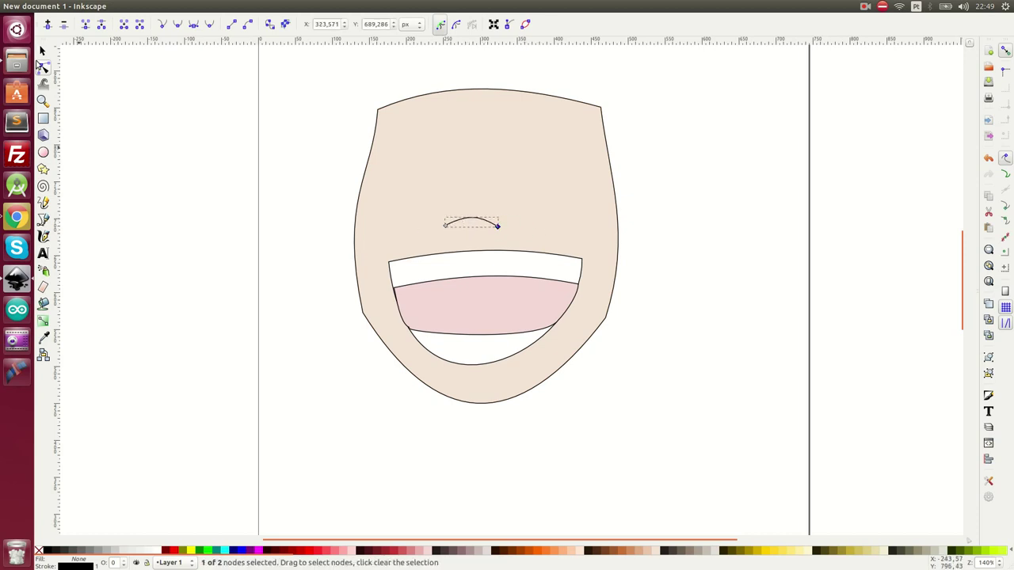
pyautogui.press('s')
pyautogui.moveTo(489, 232); pyautogui.dragTo(503, 234)
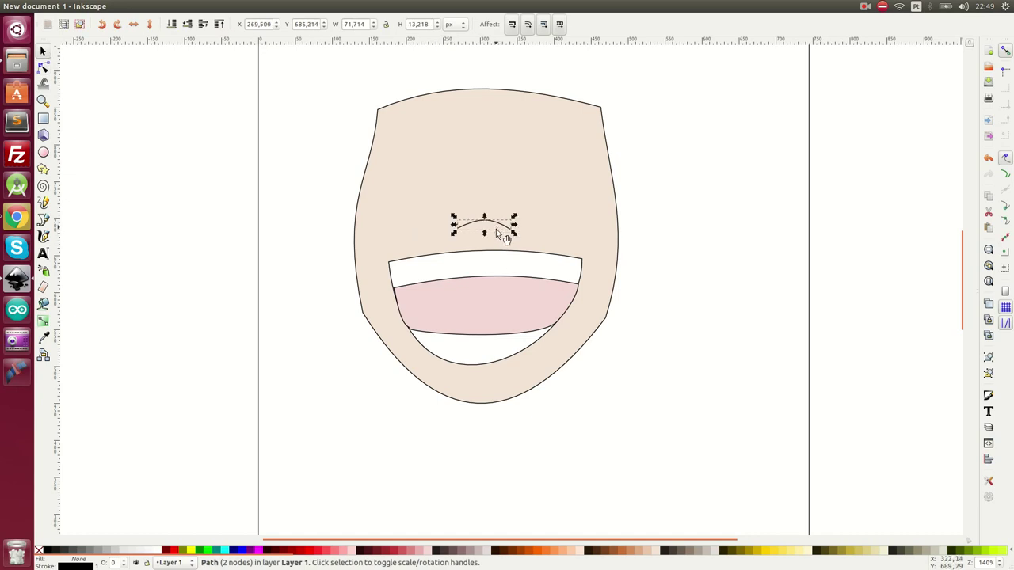
pyautogui.click(582, 553)
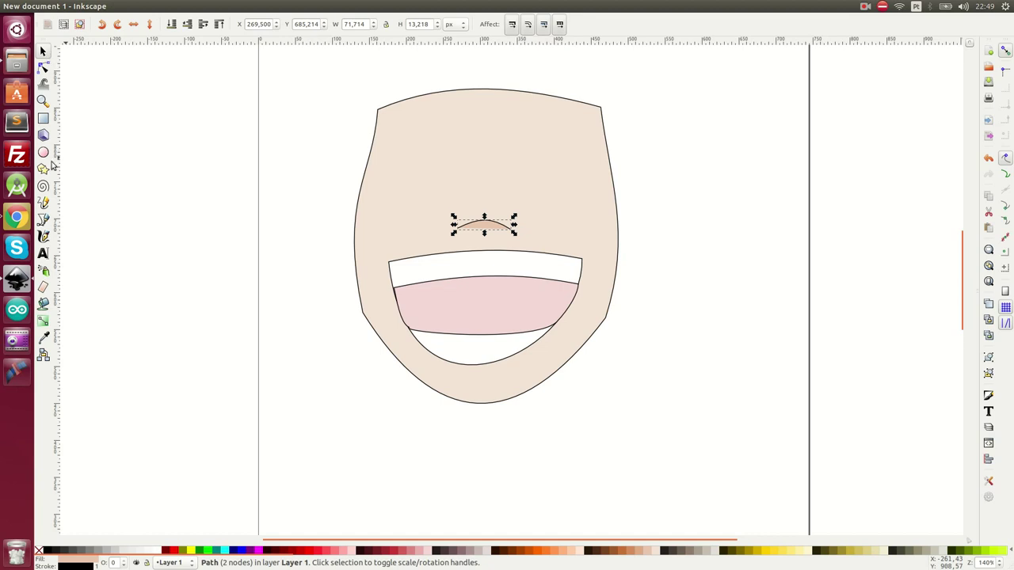
# Step: Draw a closed four-corner eye outline on the upper left of the face
pyautogui.click(44, 222)
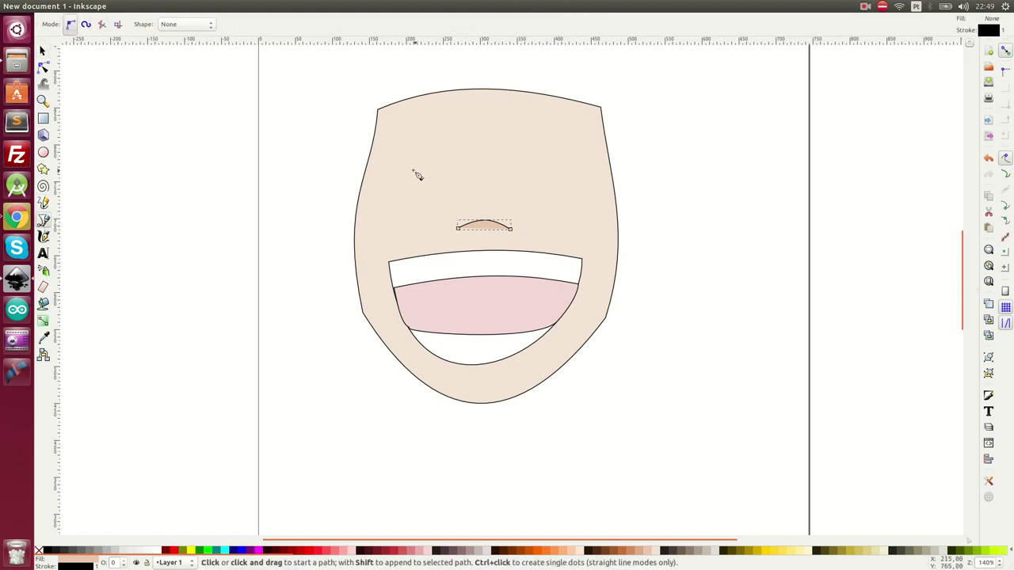
pyautogui.click(385, 176)
pyautogui.click(464, 164)
pyautogui.click(464, 210)
pyautogui.click(368, 202)
pyautogui.click(385, 177)
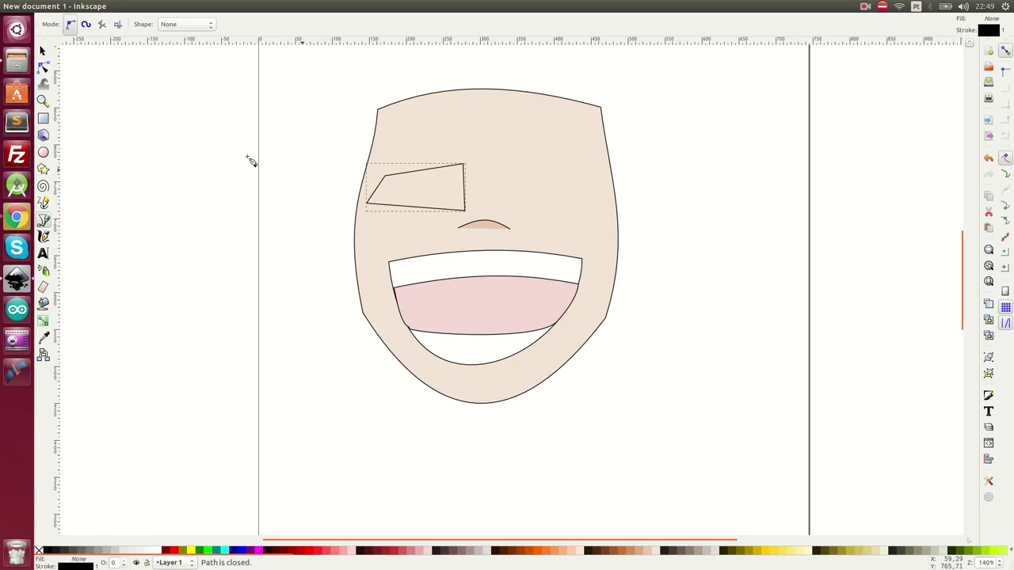
# Step: Curve the eye's top, bottom and right edges into a rounded shape
pyautogui.click(43, 68)
pyautogui.moveTo(381, 206); pyautogui.dragTo(389, 216)
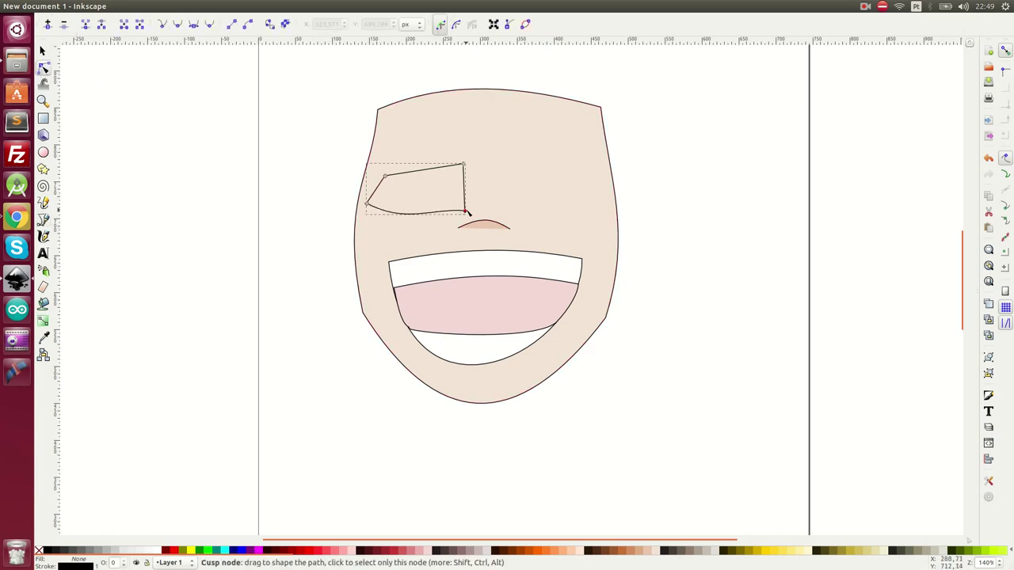
pyautogui.moveTo(467, 192); pyautogui.dragTo(479, 196)
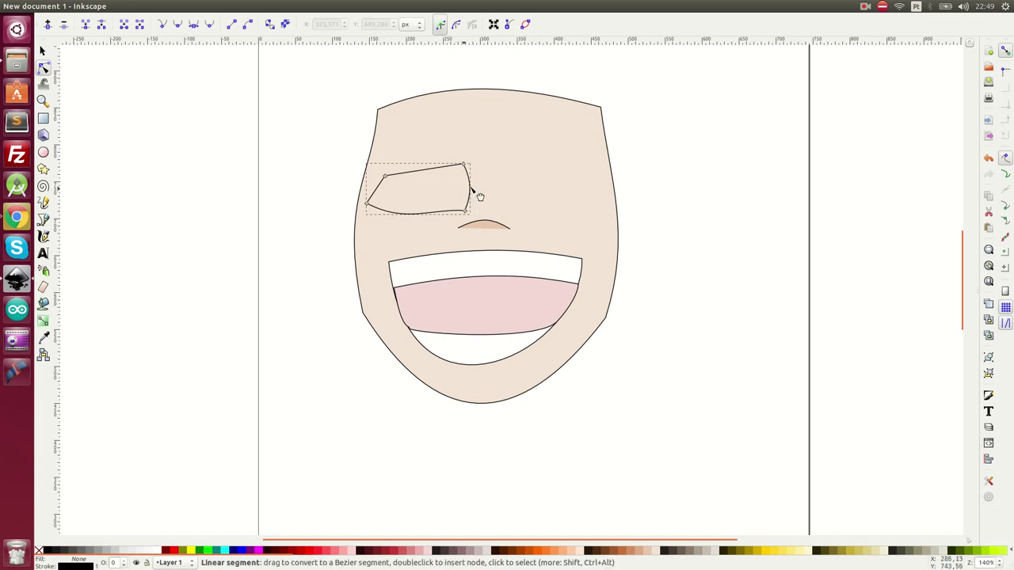
pyautogui.moveTo(426, 168); pyautogui.dragTo(419, 164)
pyautogui.moveTo(367, 203); pyautogui.dragTo(379, 206)
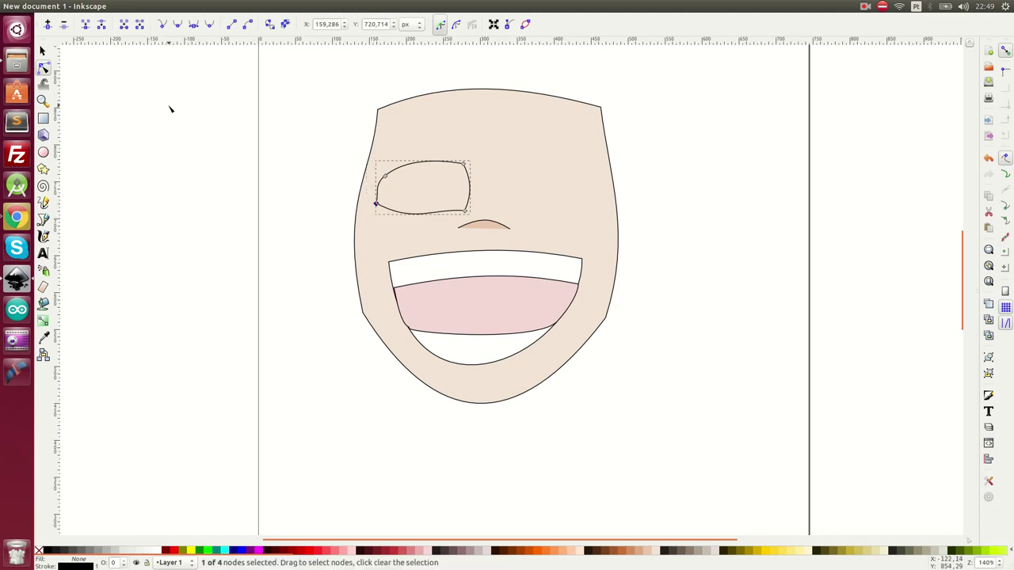
# Step: Fill the eye shape white and clear the selection
pyautogui.click(164, 550)
pyautogui.click(155, 550)
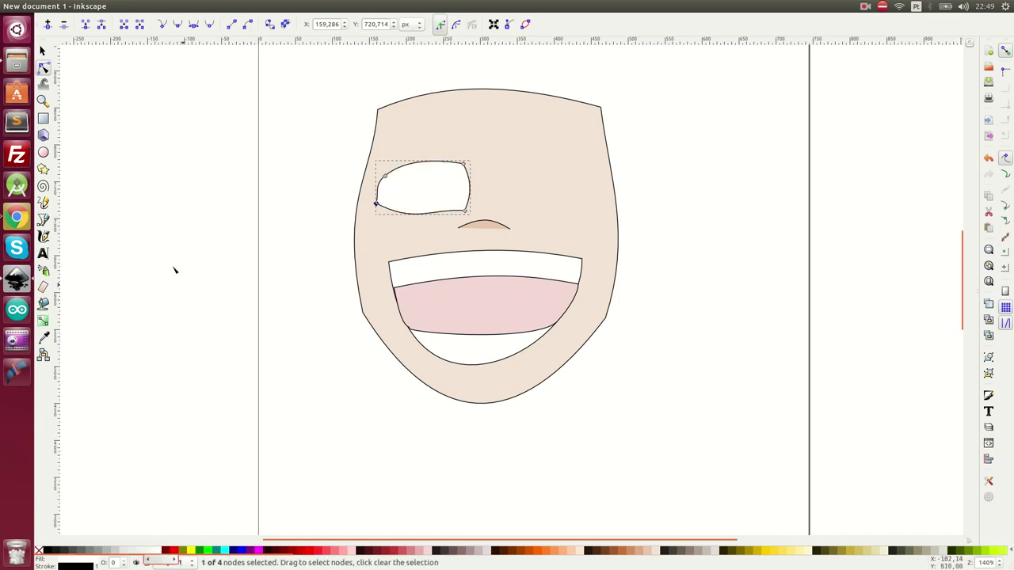
pyautogui.click(43, 52)
pyautogui.press('Escape')
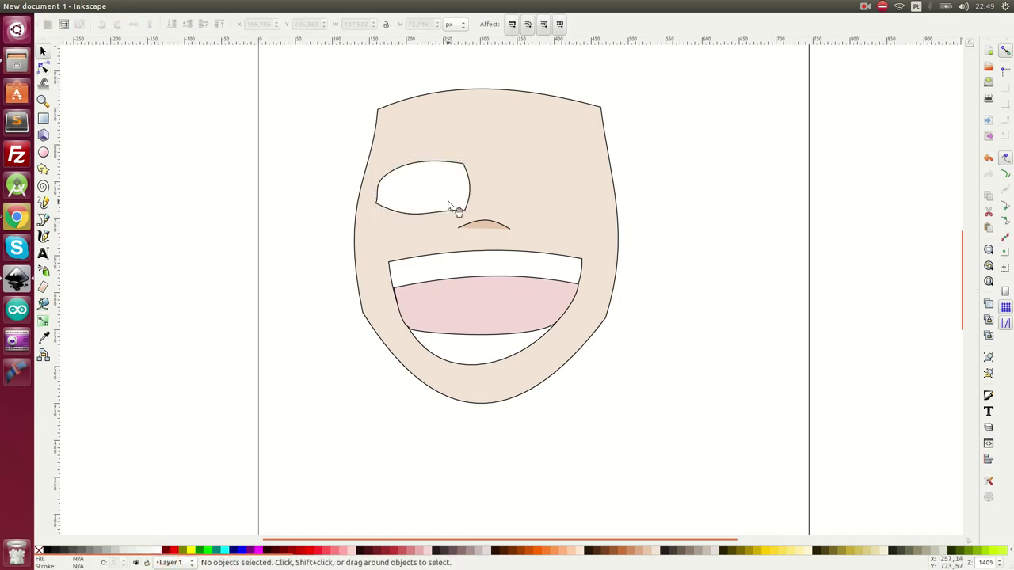
# Step: Draw a navy blue iris ellipse inside the white eye
pyautogui.click(448, 207)
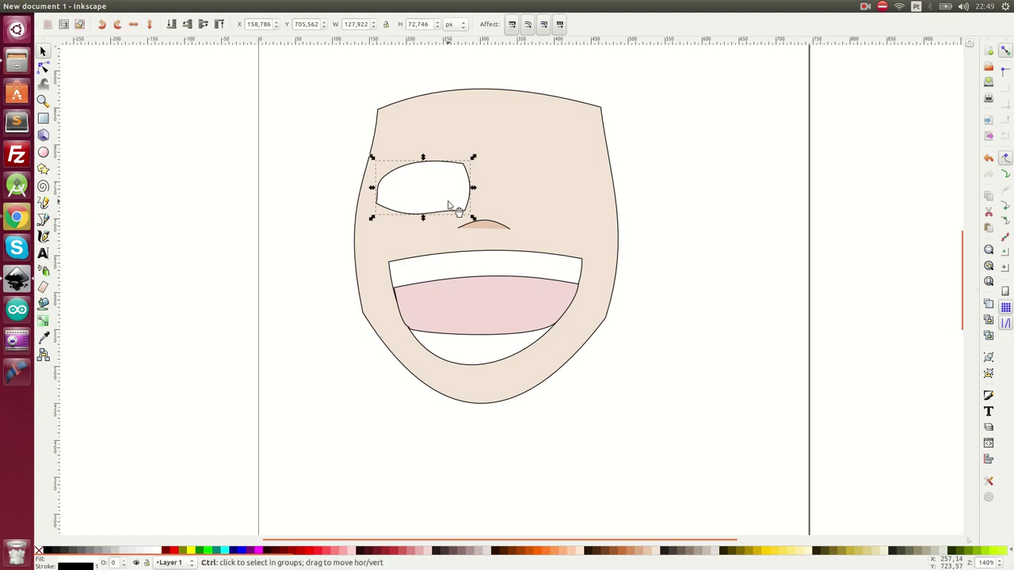
pyautogui.click(43, 153)
pyautogui.moveTo(409, 170); pyautogui.dragTo(448, 203)
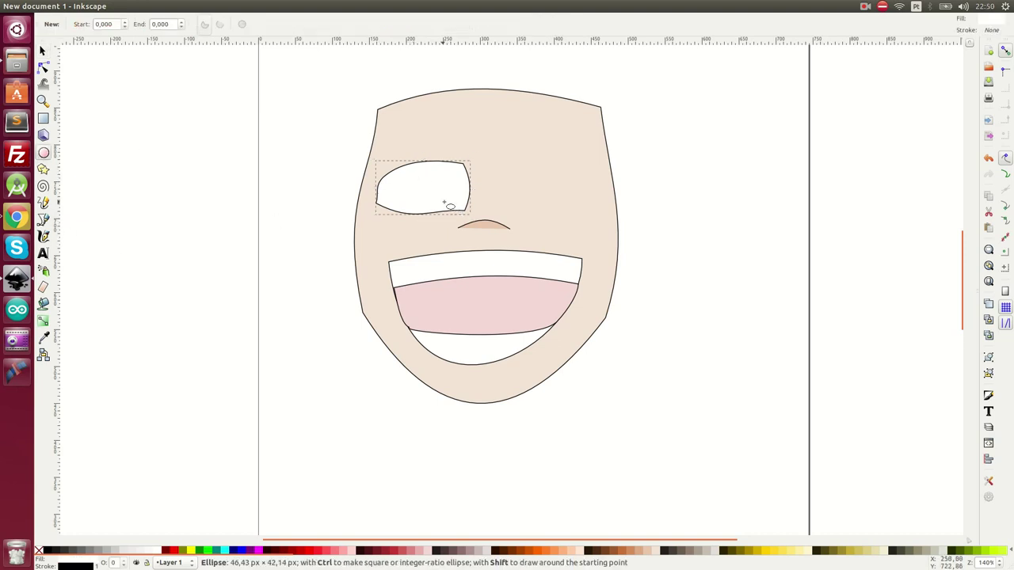
pyautogui.click(238, 551)
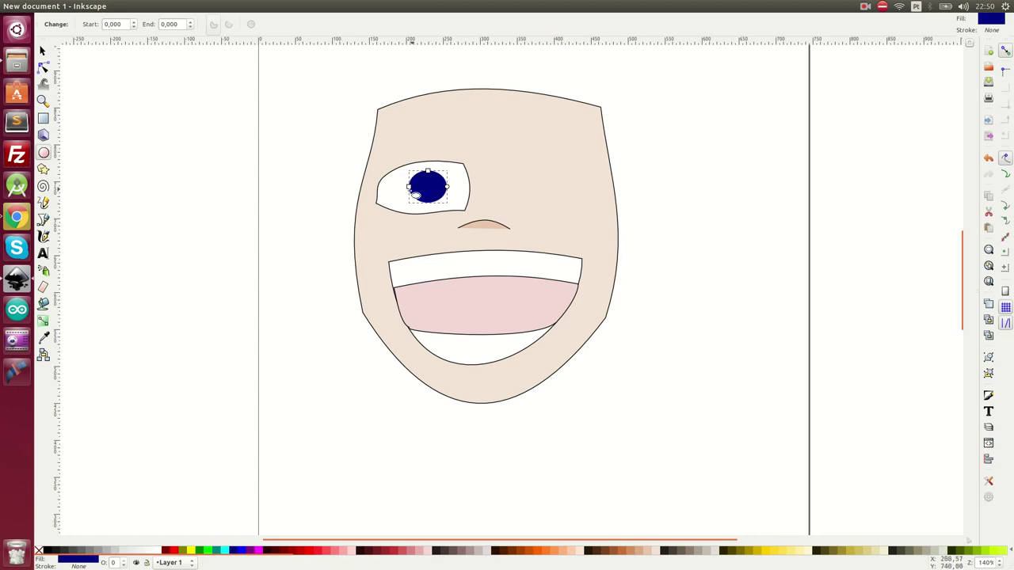
# Step: Lighten the iris to a soft greyish blue in Fill and Stroke
pyautogui.click(44, 52)
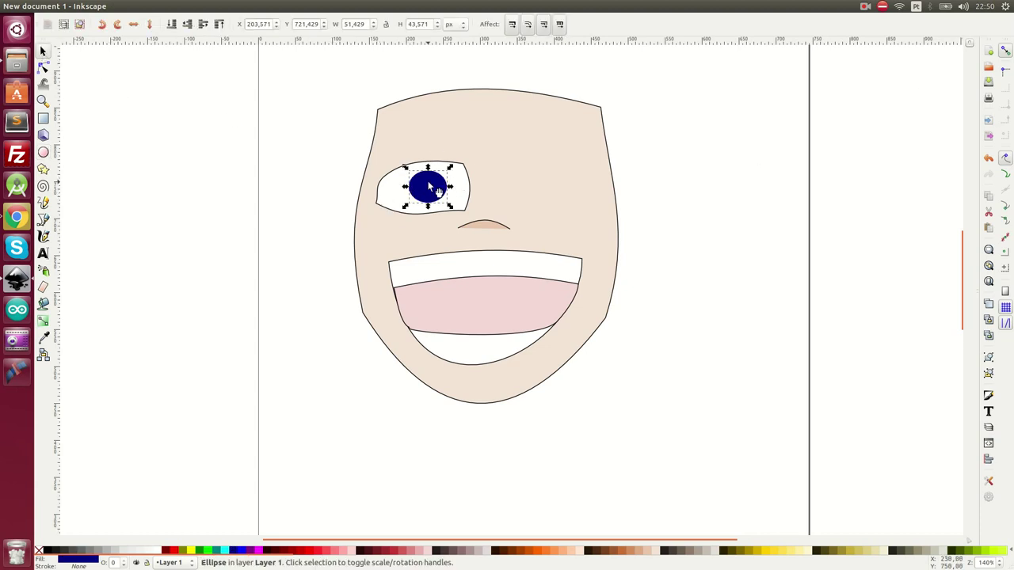
pyautogui.rightClick(430, 187)
pyautogui.click(797, 232)
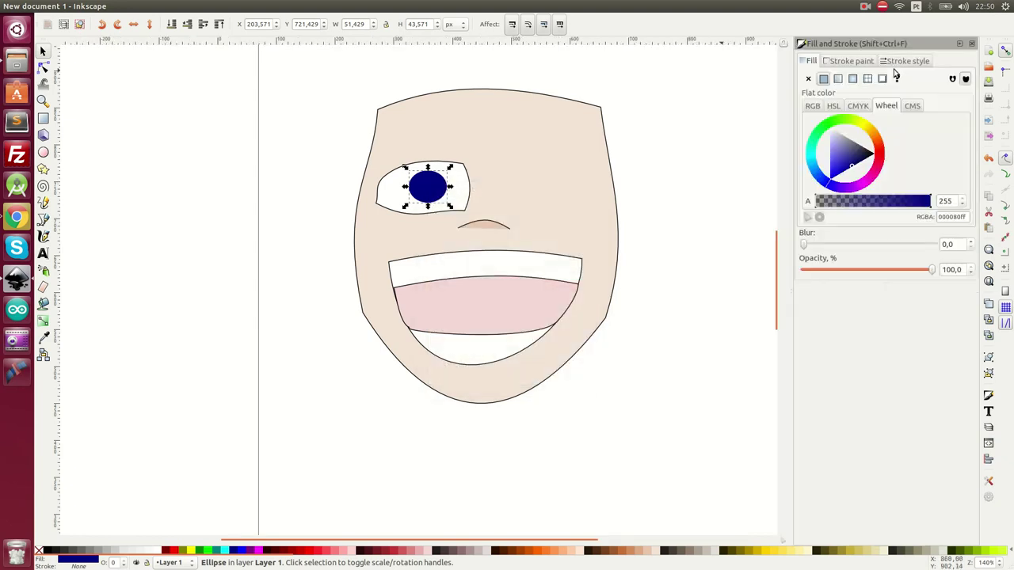
pyautogui.moveTo(841, 162)
pyautogui.mouseDown()
pyautogui.moveTo(823, 148)
pyautogui.moveTo(815, 173)
pyautogui.moveTo(832, 151)
pyautogui.moveTo(846, 152)
pyautogui.mouseUp()
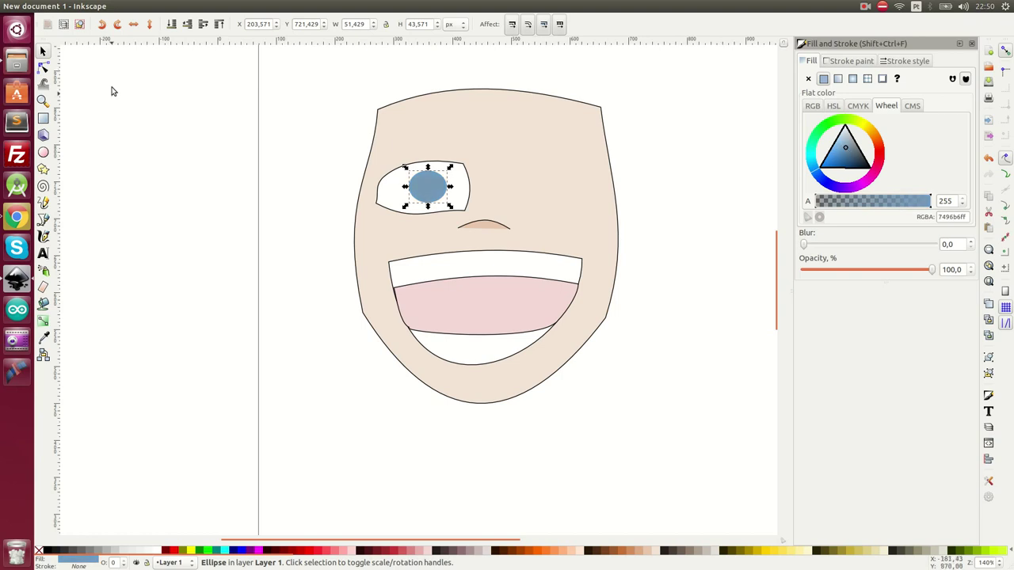
# Step: Stretch the iris slightly taller and duplicate it
pyautogui.click(289, 216)
pyautogui.click(438, 182)
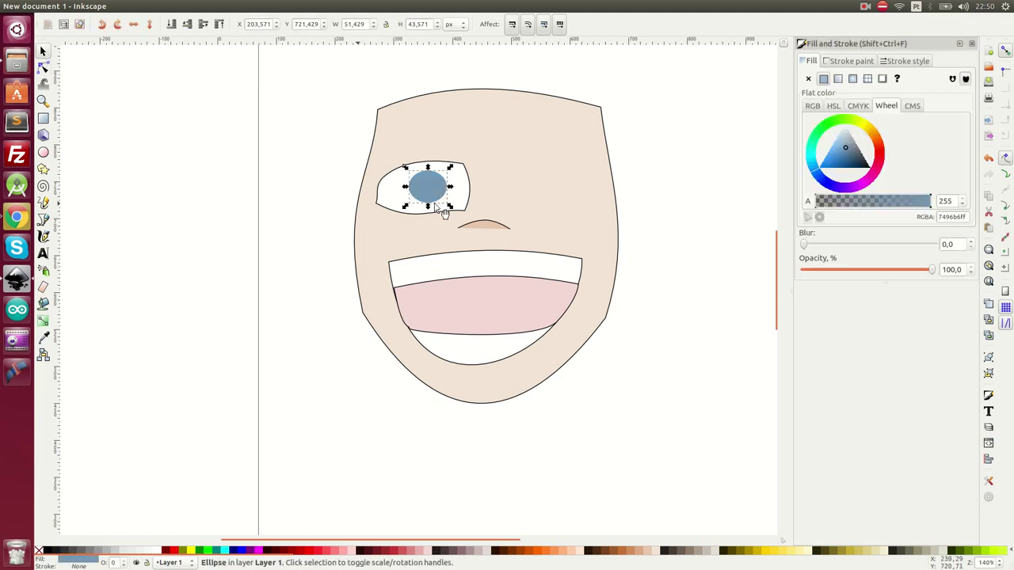
pyautogui.moveTo(427, 206)
pyautogui.mouseDown()
pyautogui.moveTo(430, 216)
pyautogui.moveTo(424, 192)
pyautogui.mouseUp()
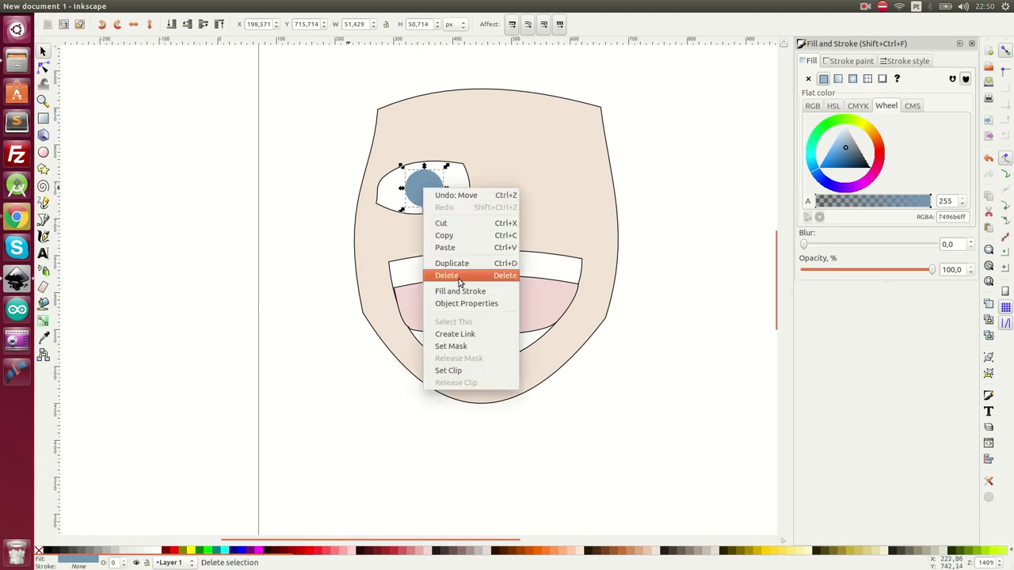
pyautogui.click(459, 264)
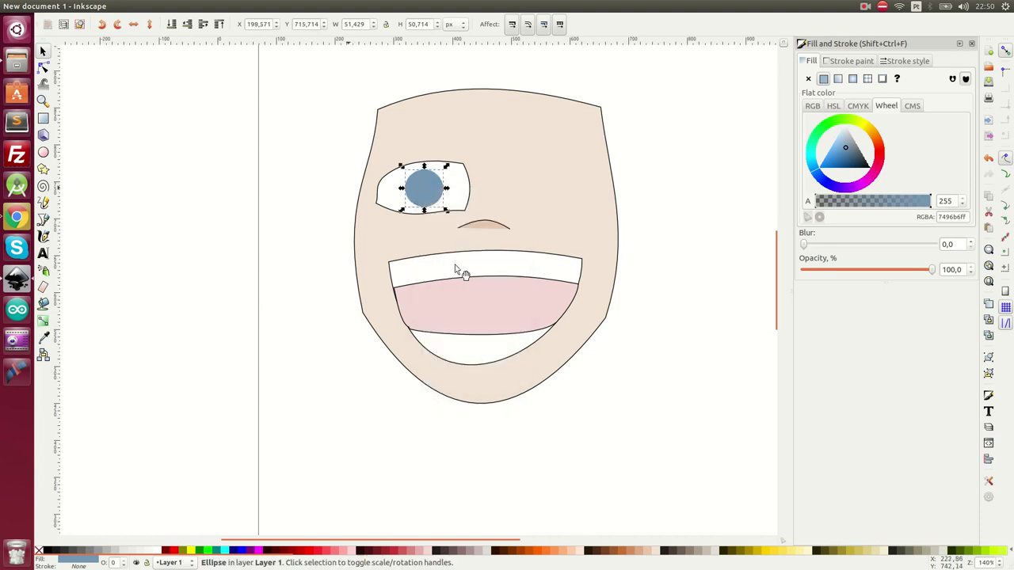
# Step: Shrink the iris duplicate into a dark brown pupil centred in the iris
pyautogui.click(159, 550)
pyautogui.moveTo(446, 167); pyautogui.dragTo(431, 196)
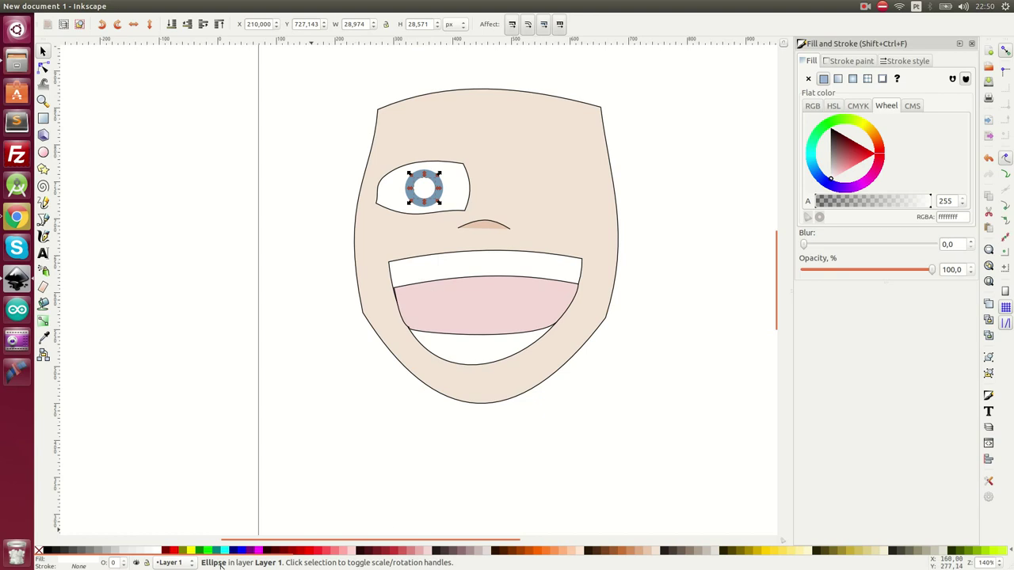
pyautogui.click(442, 550)
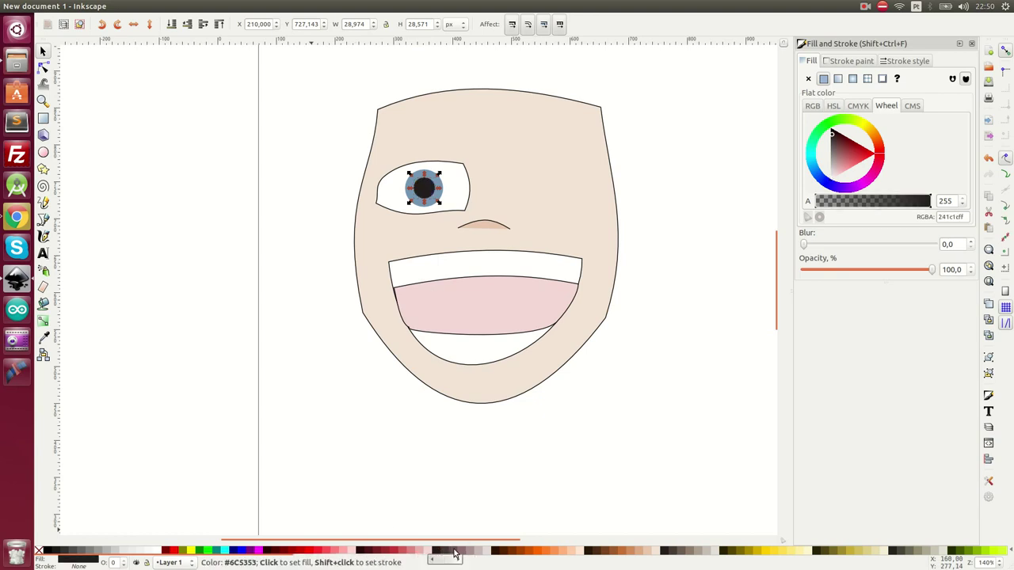
pyautogui.click(454, 553)
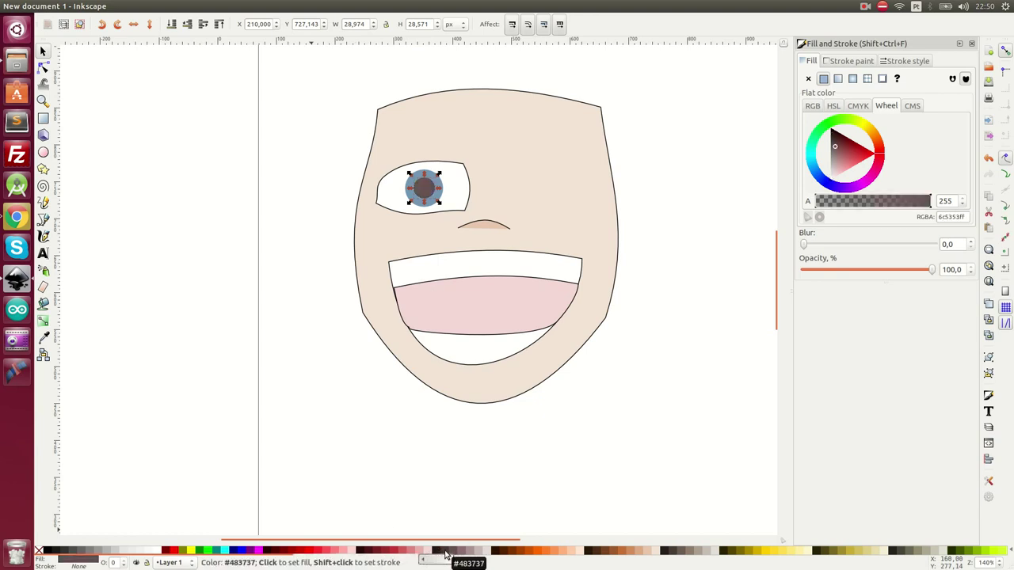
pyautogui.click(445, 555)
pyautogui.press('Escape')
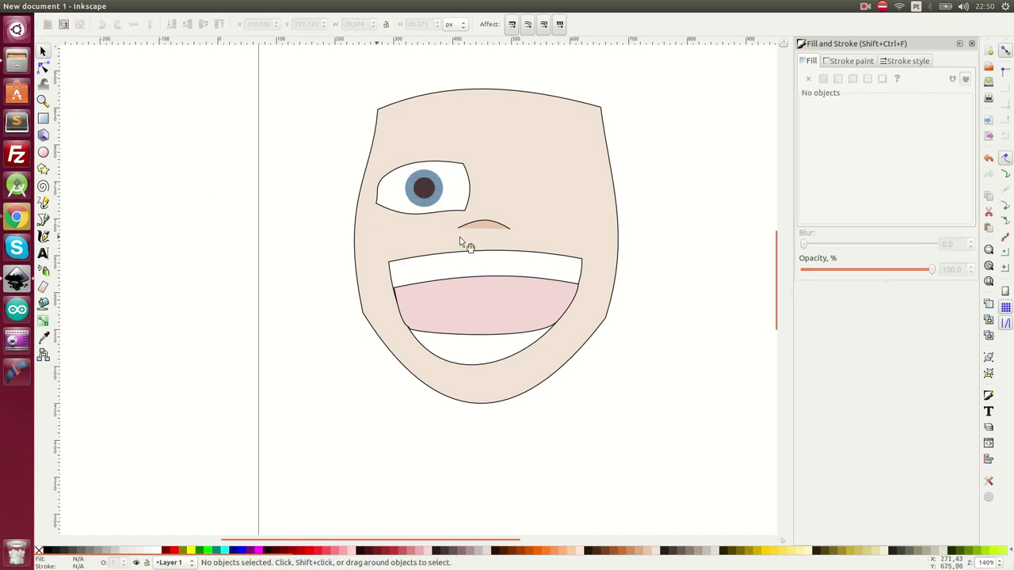
# Step: Draw a four-point eyebrow shape above the eye and curve its top and bottom edges
pyautogui.click(459, 191)
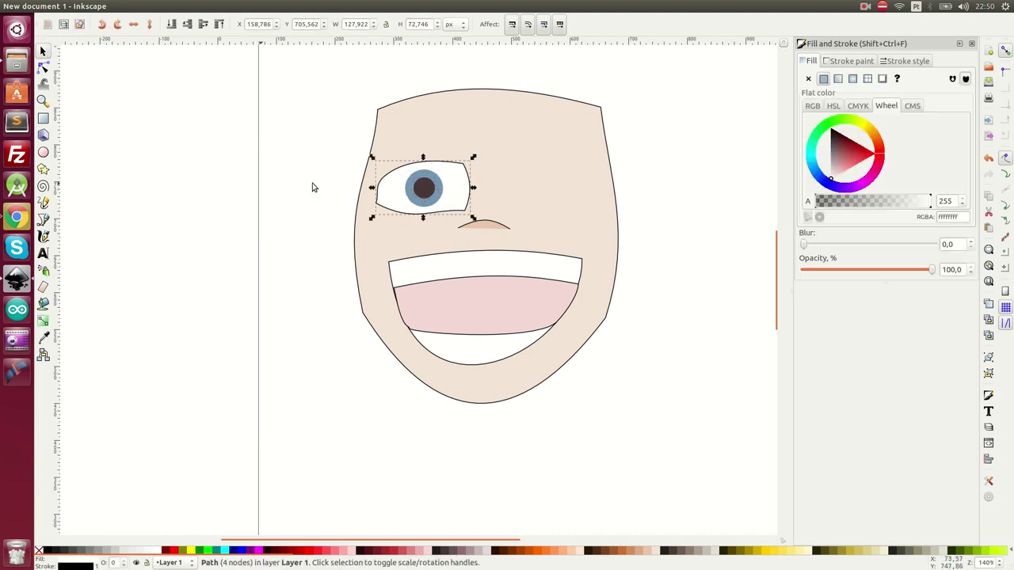
pyautogui.press('Escape')
pyautogui.click(45, 220)
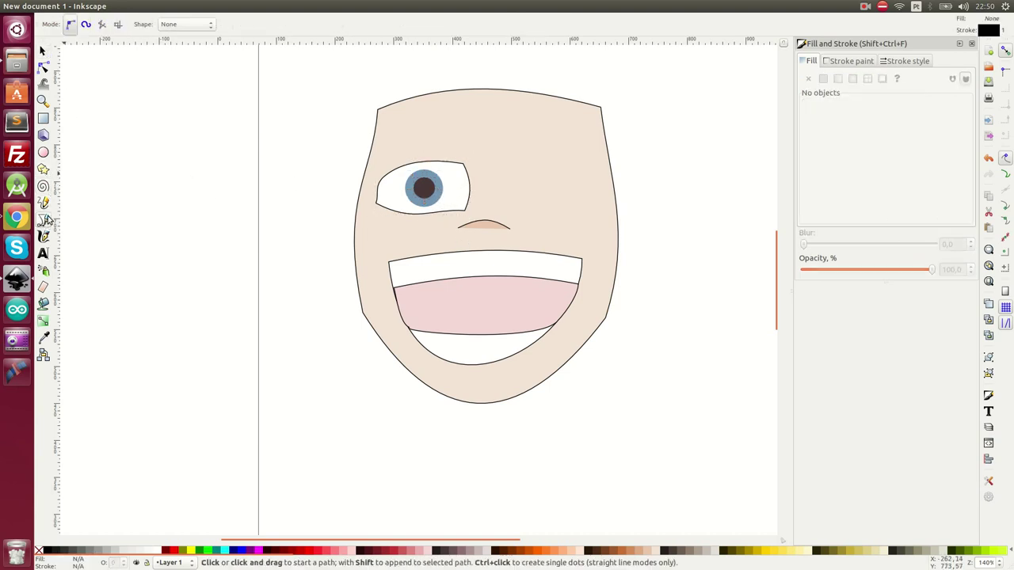
pyautogui.click(386, 148)
pyautogui.click(410, 128)
pyautogui.click(467, 127)
pyautogui.click(463, 144)
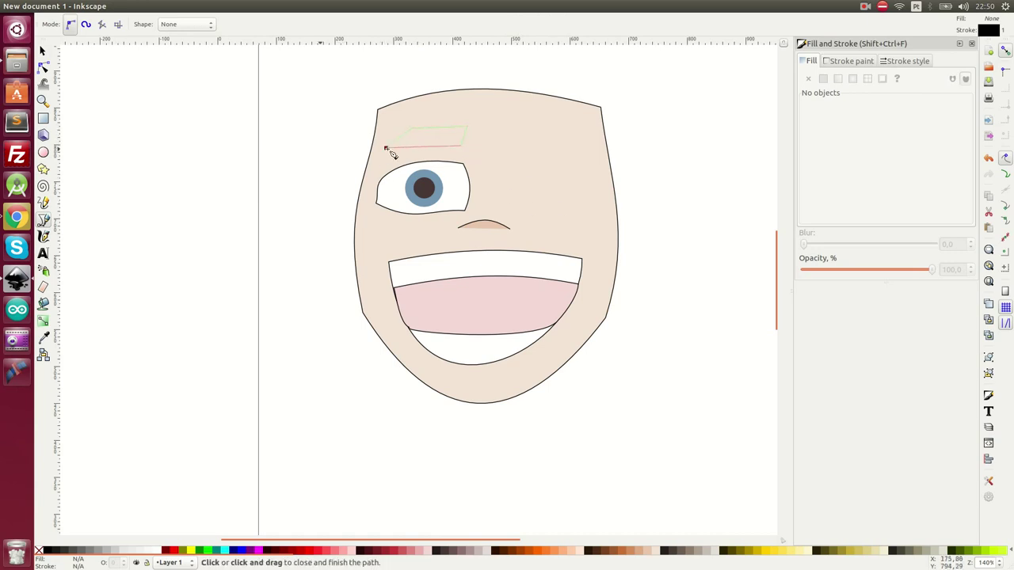
pyautogui.click(386, 147)
pyautogui.click(43, 67)
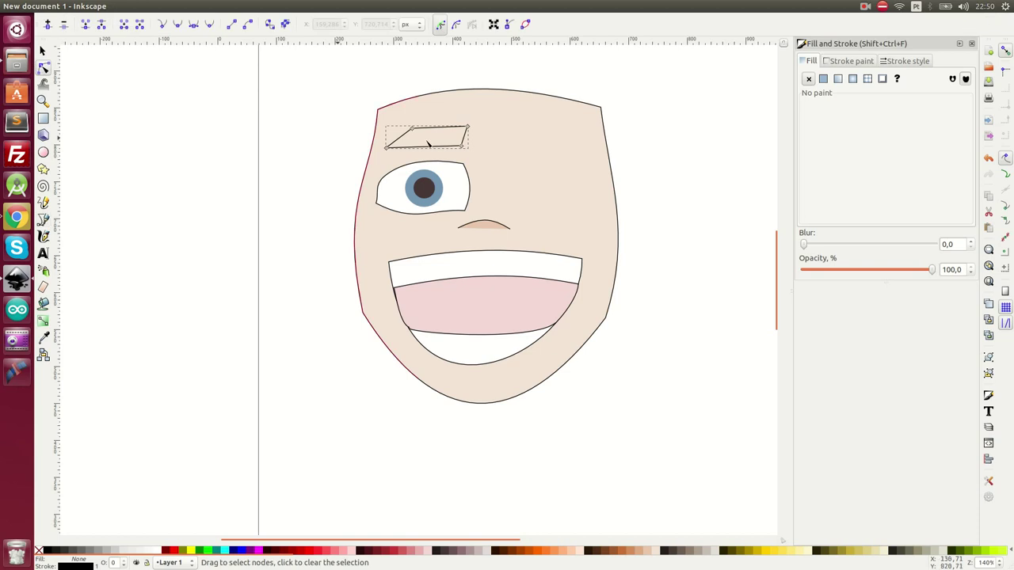
pyautogui.moveTo(447, 127); pyautogui.dragTo(442, 121)
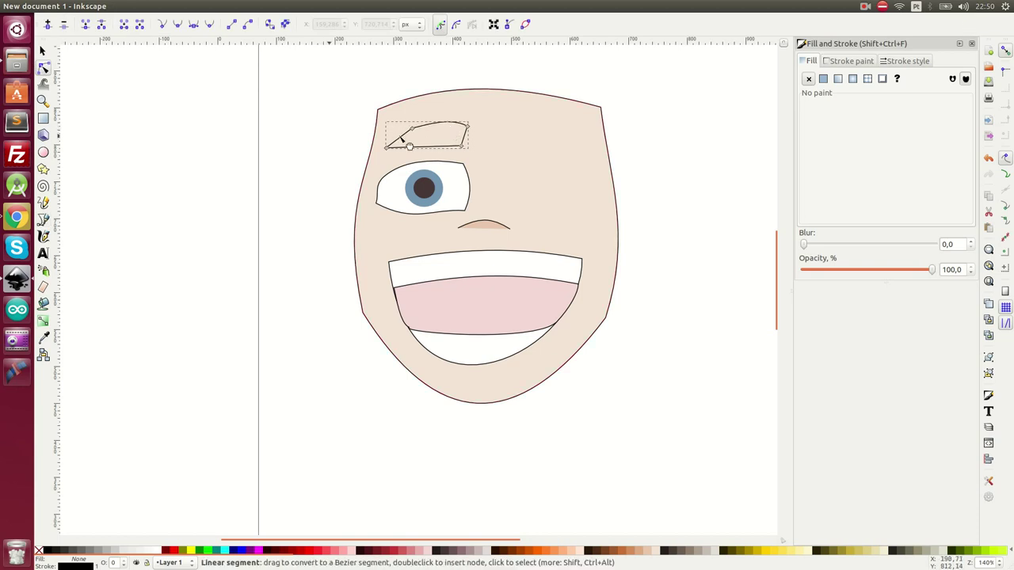
pyautogui.moveTo(395, 149)
pyautogui.mouseDown()
pyautogui.moveTo(455, 161)
pyautogui.moveTo(442, 149)
pyautogui.mouseUp()
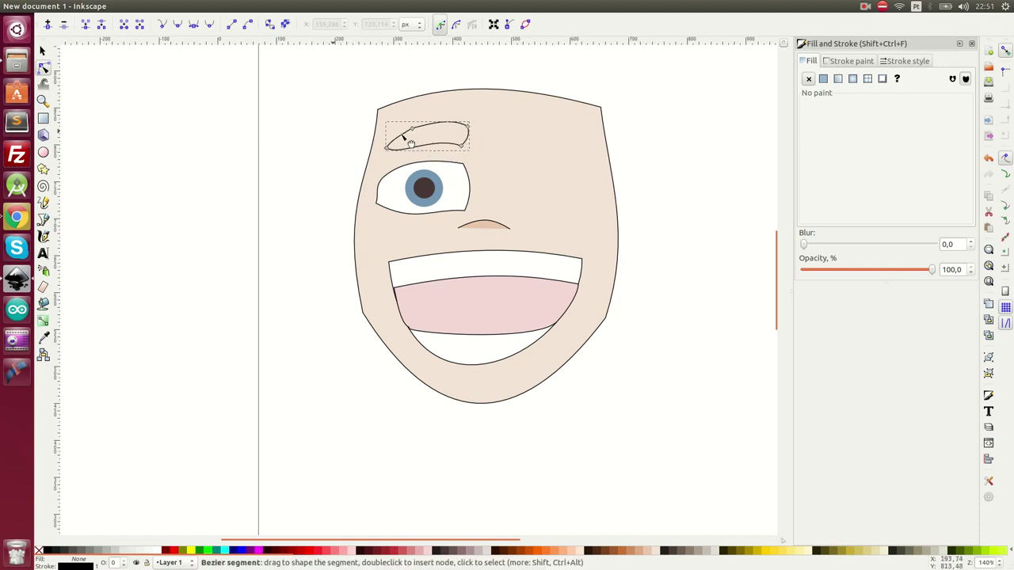
# Step: Fill the eyebrow dark brown (#6c5353)
pyautogui.click(43, 52)
pyautogui.click(203, 243)
pyautogui.click(420, 149)
pyautogui.click(454, 551)
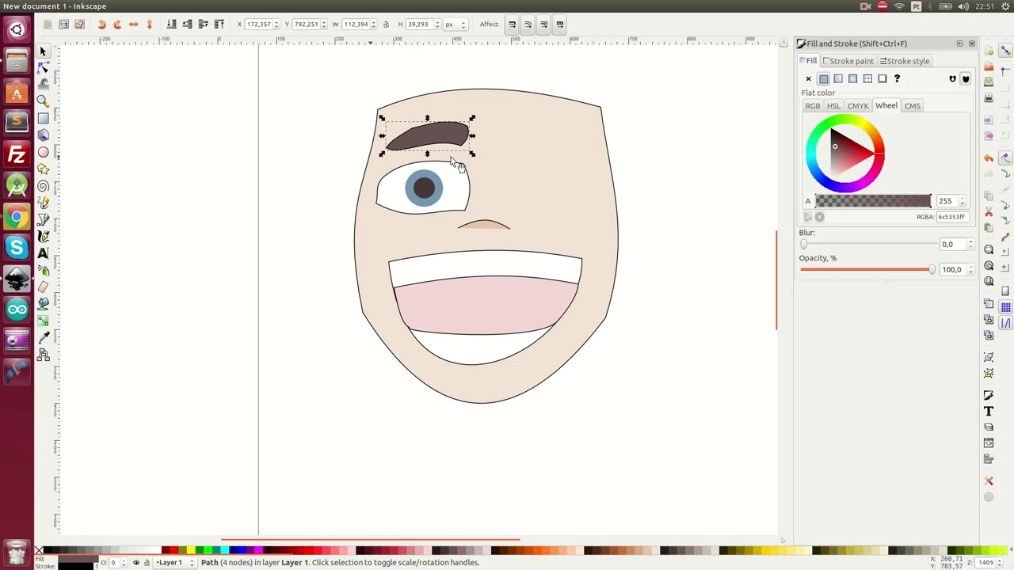
pyautogui.scroll(1, 442, 162)
pyautogui.scroll(2, 434, 158)
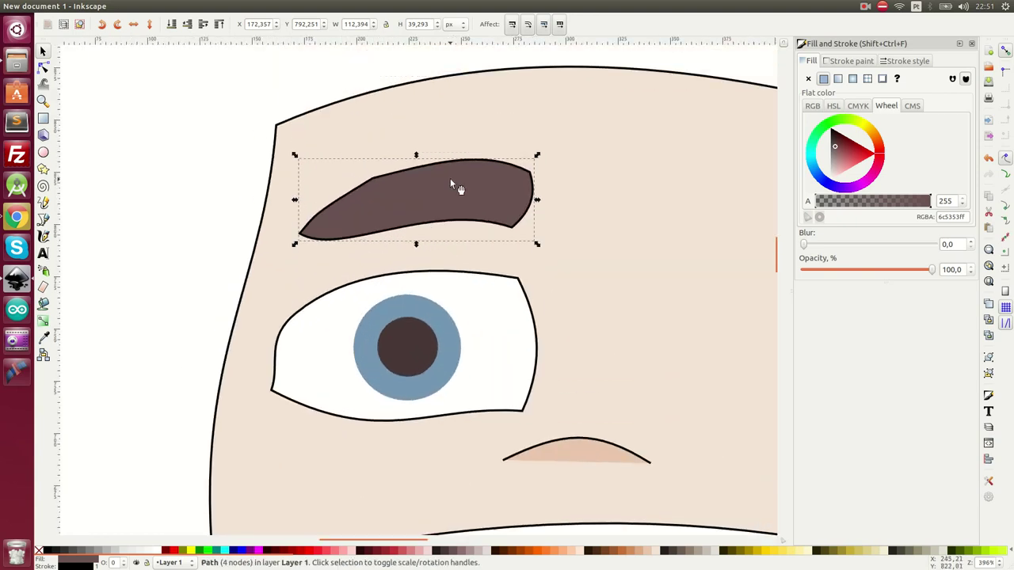
# Step: Delete one upper node to leave a smooth three-node eyebrow
pyautogui.click(43, 68)
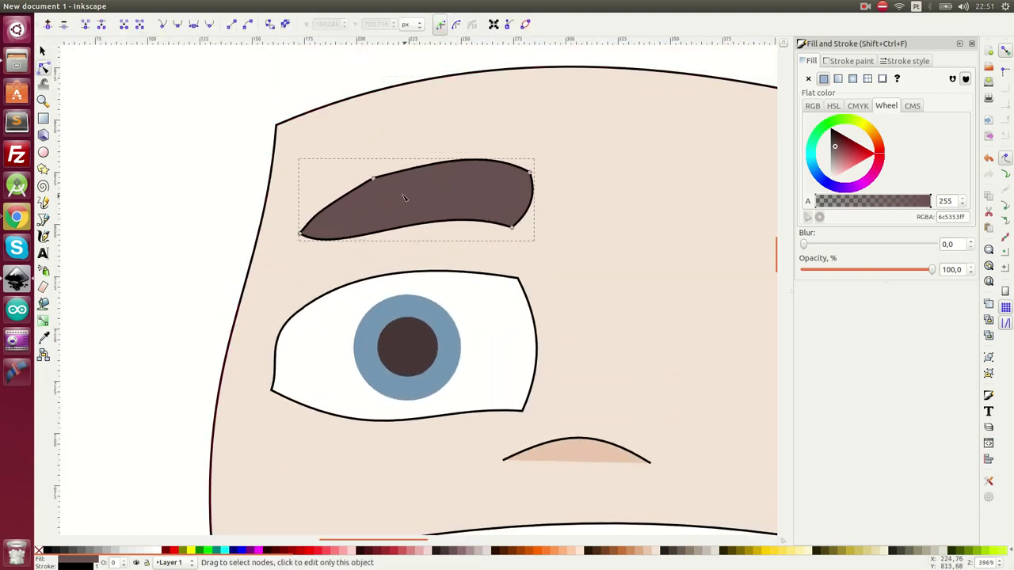
pyautogui.click(374, 179)
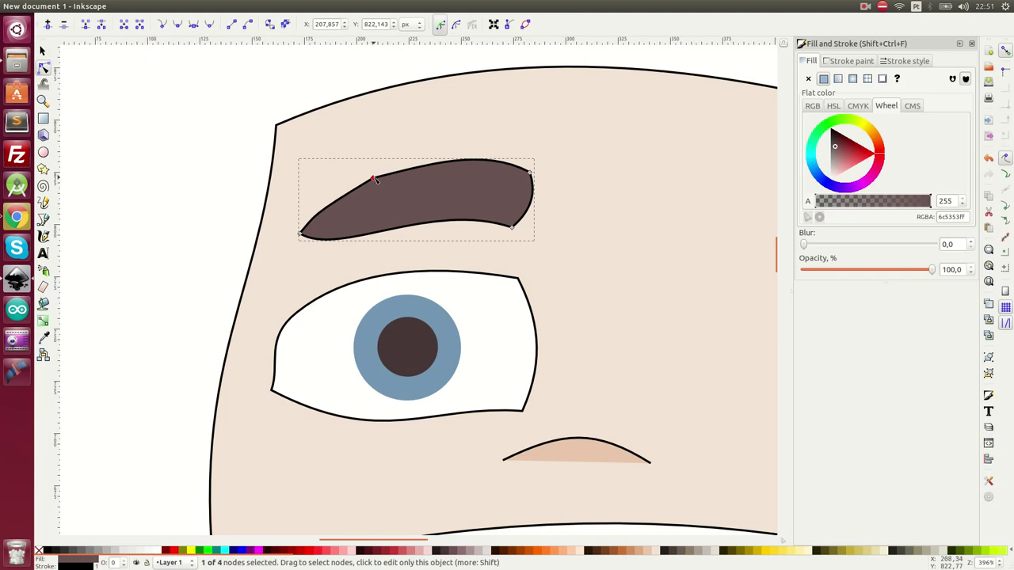
pyautogui.press('Delete')
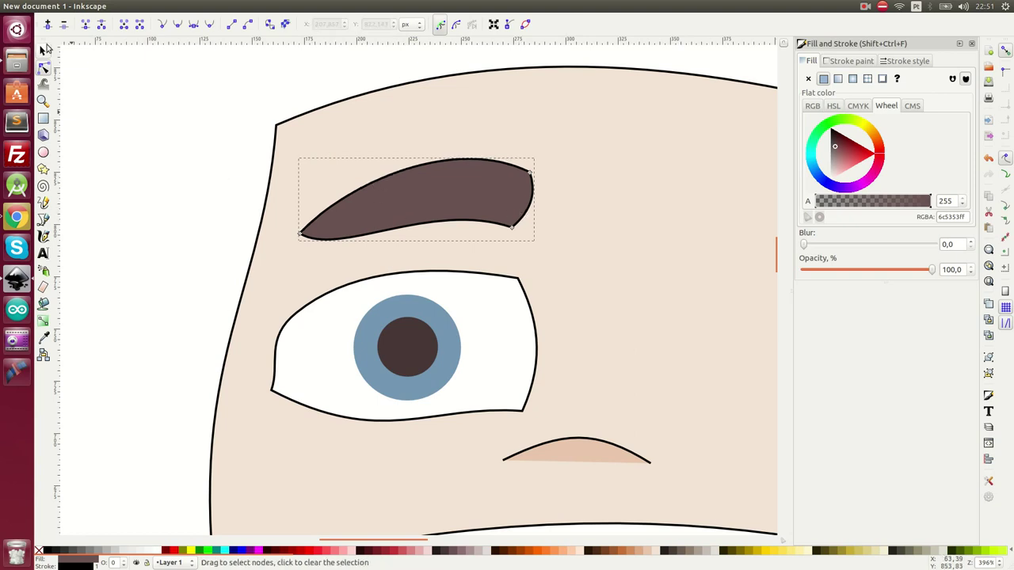
pyautogui.click(43, 51)
pyautogui.scroll(-4, 472, 341)
# Step: Stretch the eyebrow leftward and group the eye white, iris and pupil
pyautogui.scroll(1, 471, 341)
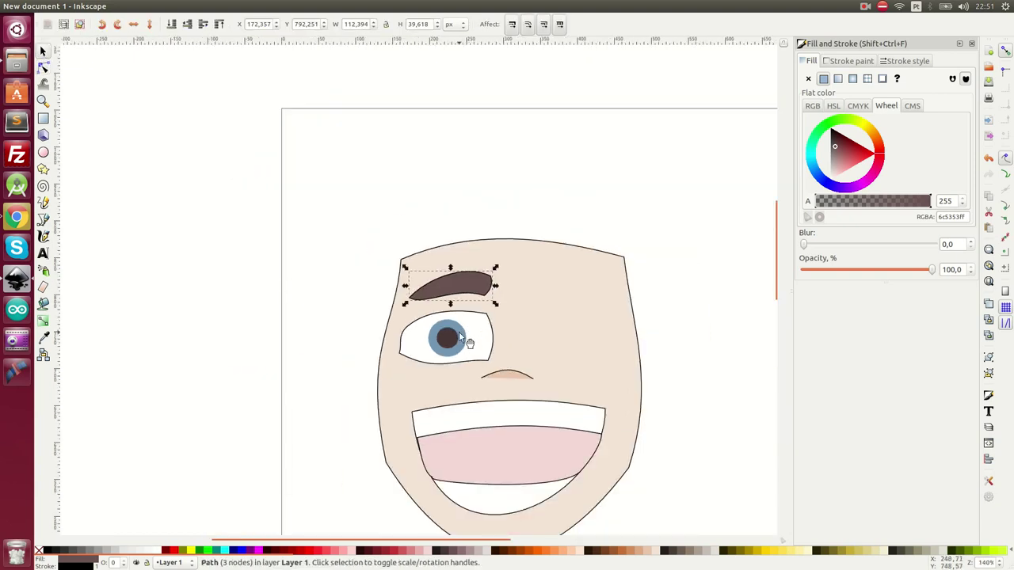
pyautogui.moveTo(404, 286); pyautogui.dragTo(394, 291)
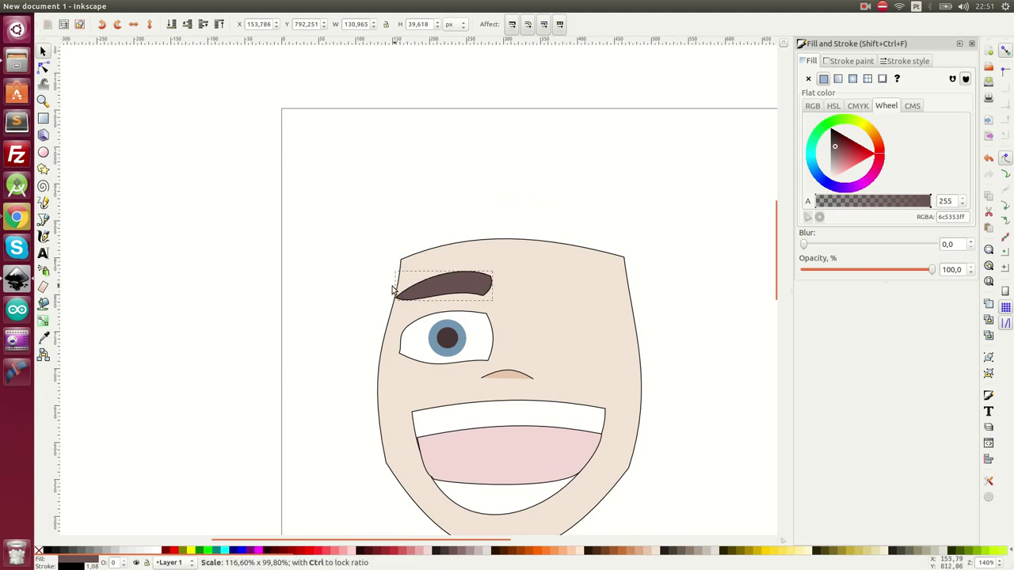
pyautogui.click(479, 349)
pyautogui.moveTo(494, 307); pyautogui.dragTo(494, 308)
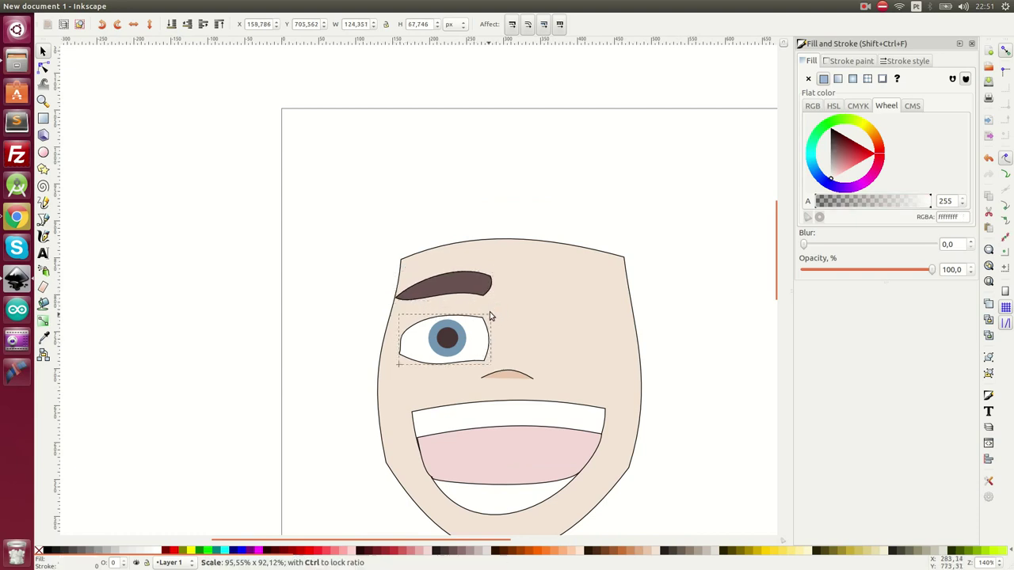
pyautogui.click(467, 341)
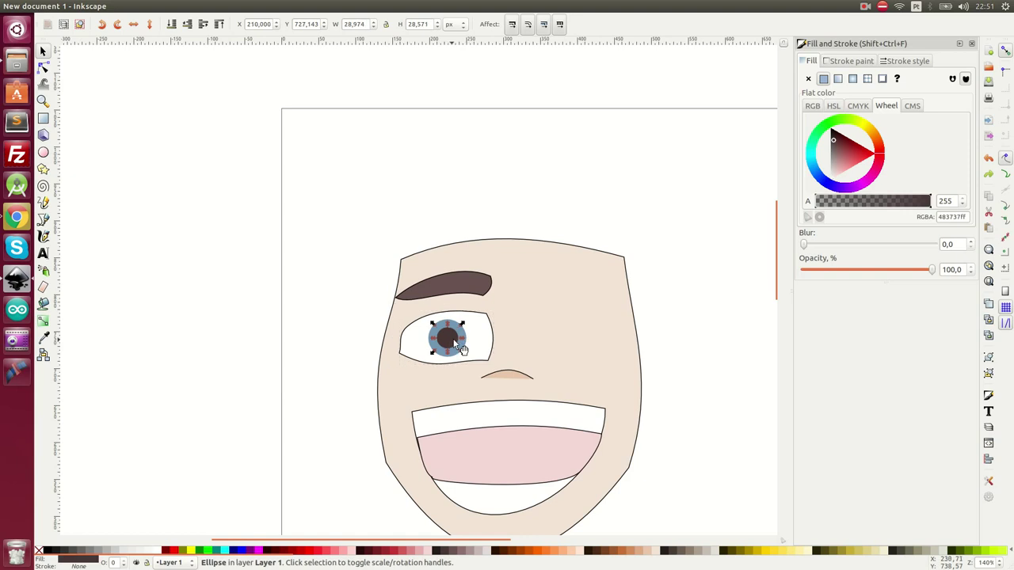
pyautogui.keyDown('shift'); pyautogui.click(465, 339); pyautogui.keyUp('shift')
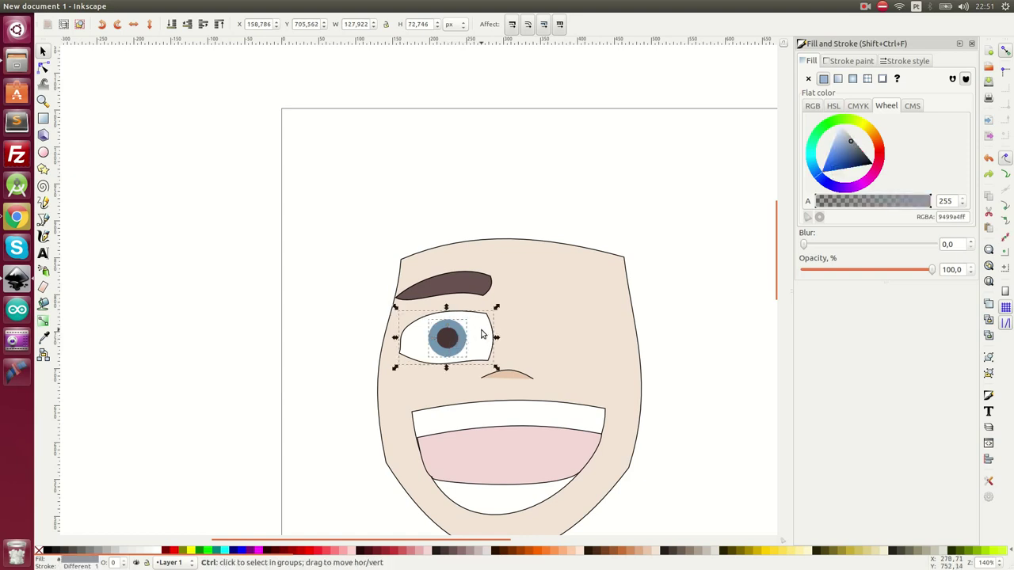
pyautogui.hotkey('ctrl', 'g')
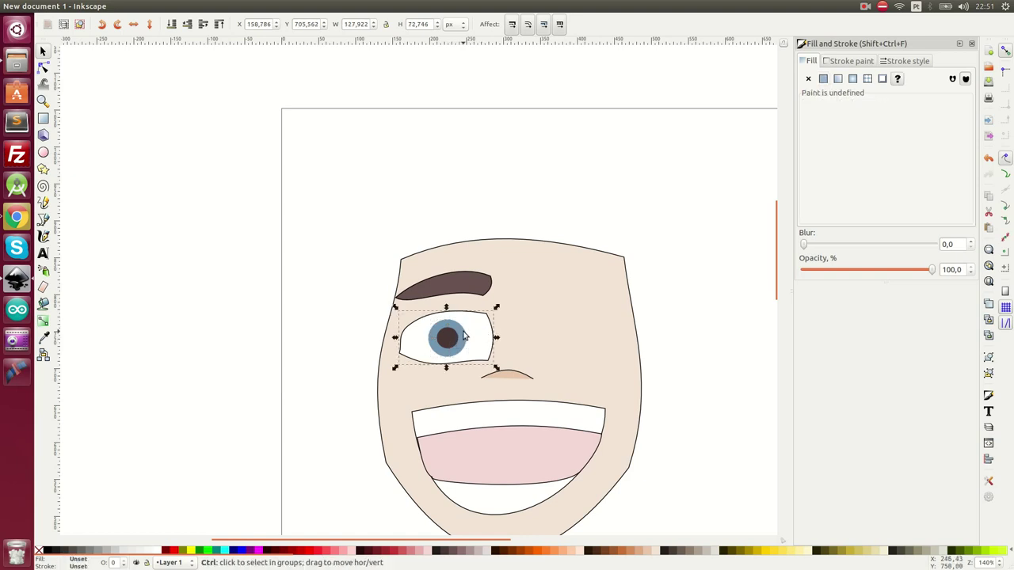
# Step: Cut the eye group and paste it into a new layer named 'olhos'
pyautogui.rightClick(464, 338)
pyautogui.click(495, 375)
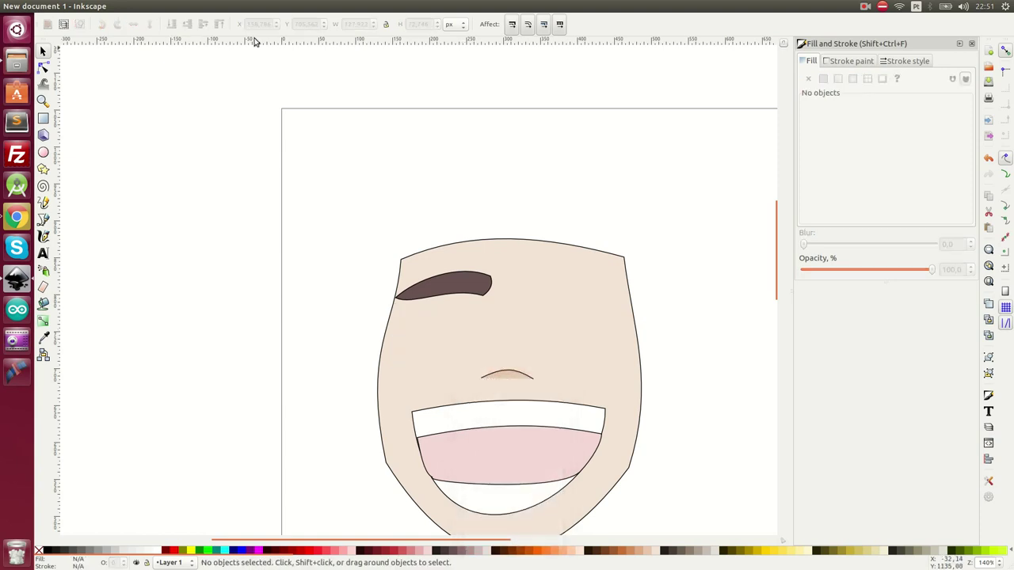
pyautogui.click(113, 7)
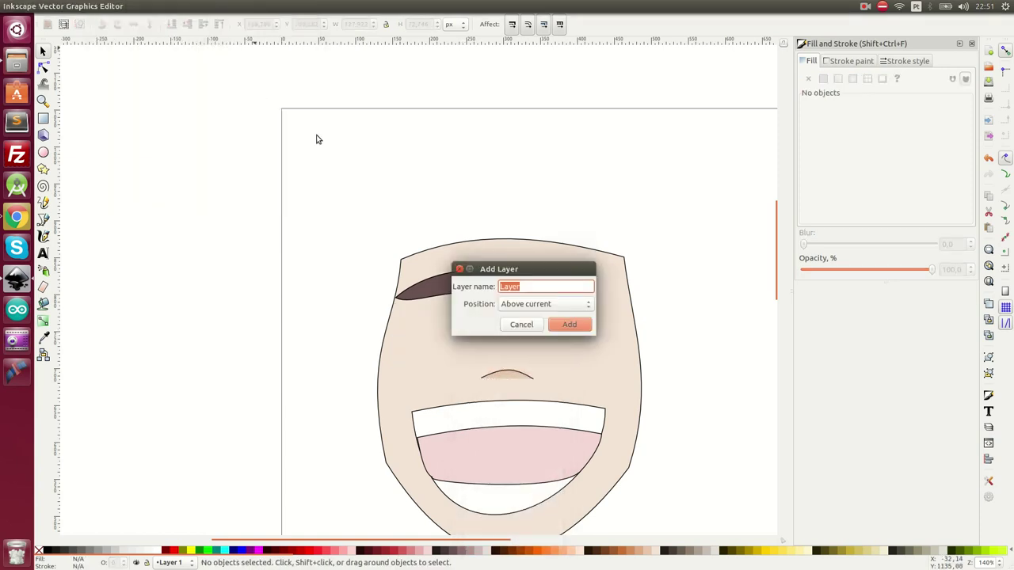
pyautogui.write('os')
pyautogui.press('Return')
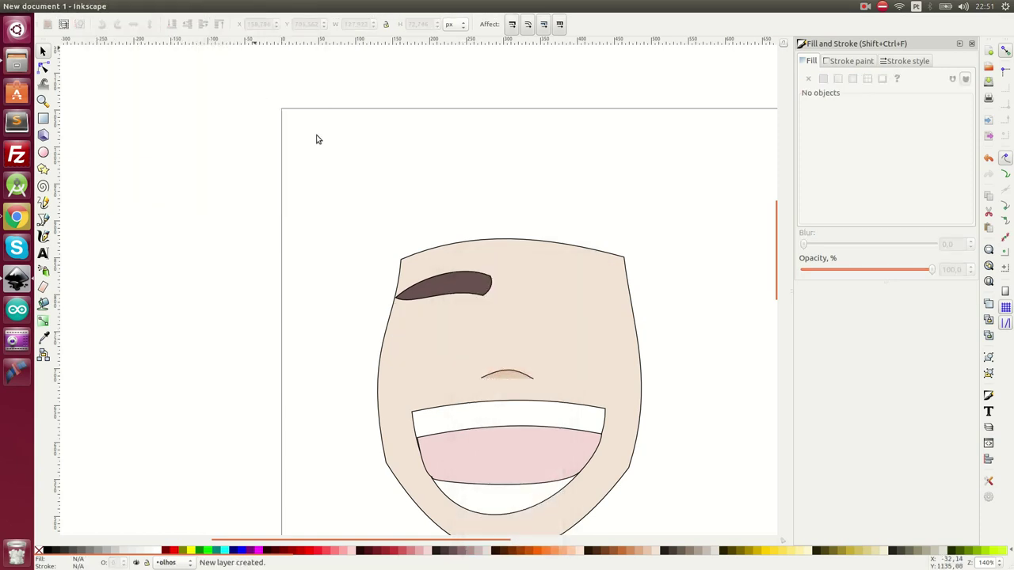
pyautogui.hotkey('ctrl', 'v')
# Step: Place the eye under the eyebrow, shrinking both to fit
pyautogui.moveTo(322, 133); pyautogui.dragTo(453, 331)
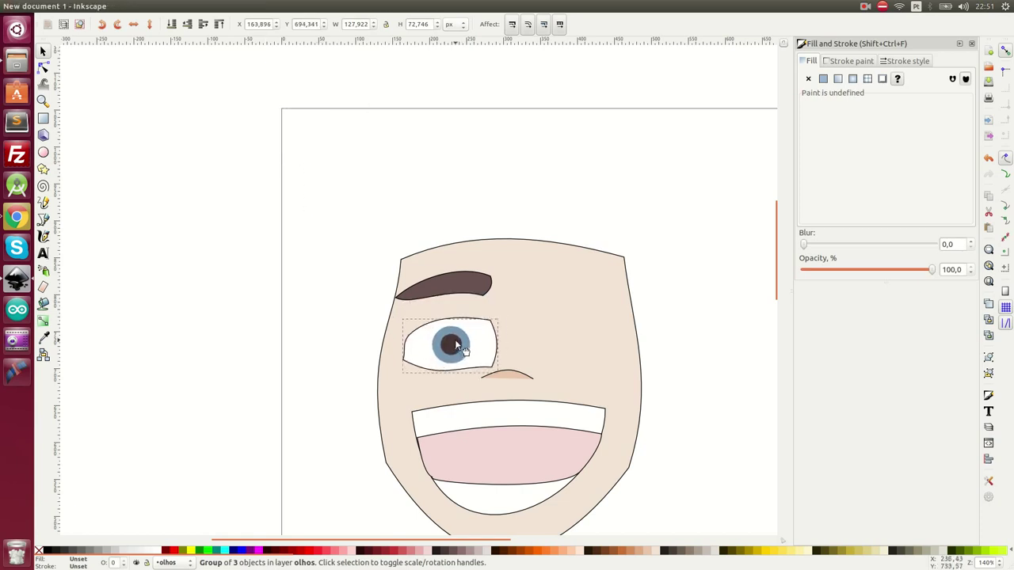
pyautogui.moveTo(498, 306); pyautogui.dragTo(467, 335)
pyautogui.click(472, 287)
pyautogui.moveTo(495, 272)
pyautogui.mouseDown()
pyautogui.moveTo(449, 299)
pyautogui.moveTo(446, 292)
pyautogui.moveTo(489, 274)
pyautogui.mouseUp()
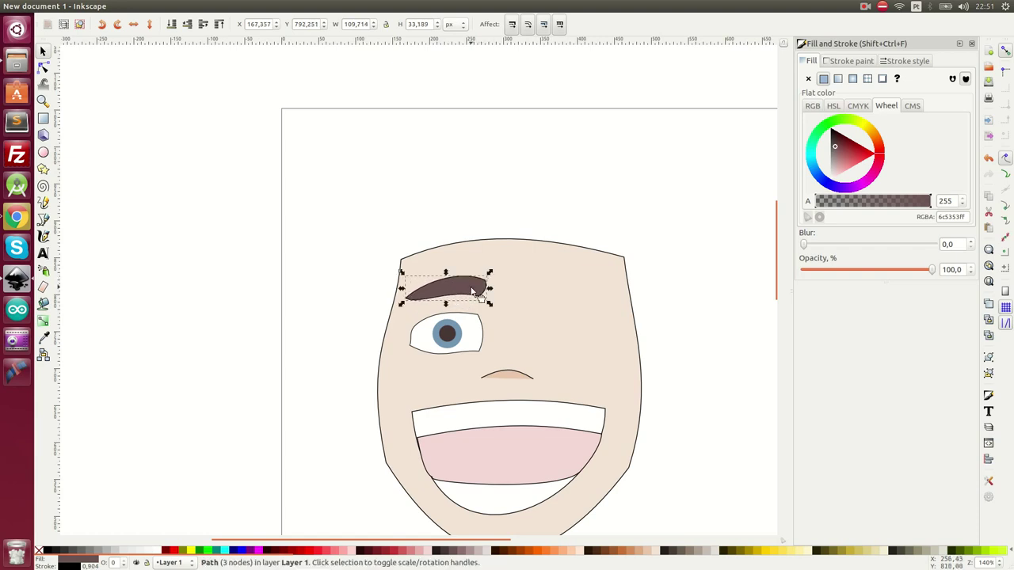
# Step: Move the eyebrow from Layer 1 into the olhos layer, just above the eye
pyautogui.click(463, 345)
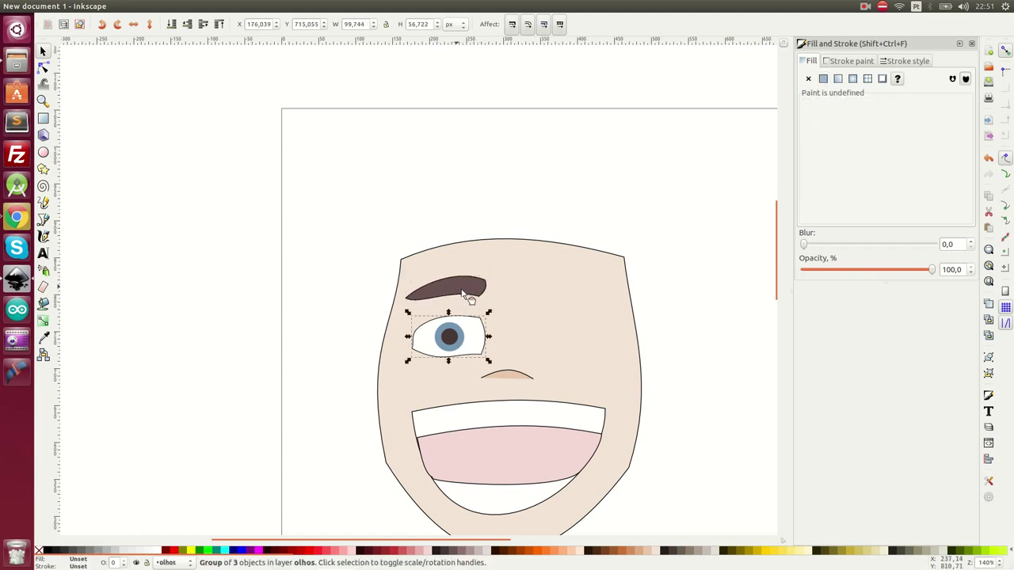
pyautogui.moveTo(462, 294); pyautogui.dragTo(463, 302)
pyautogui.click(478, 341)
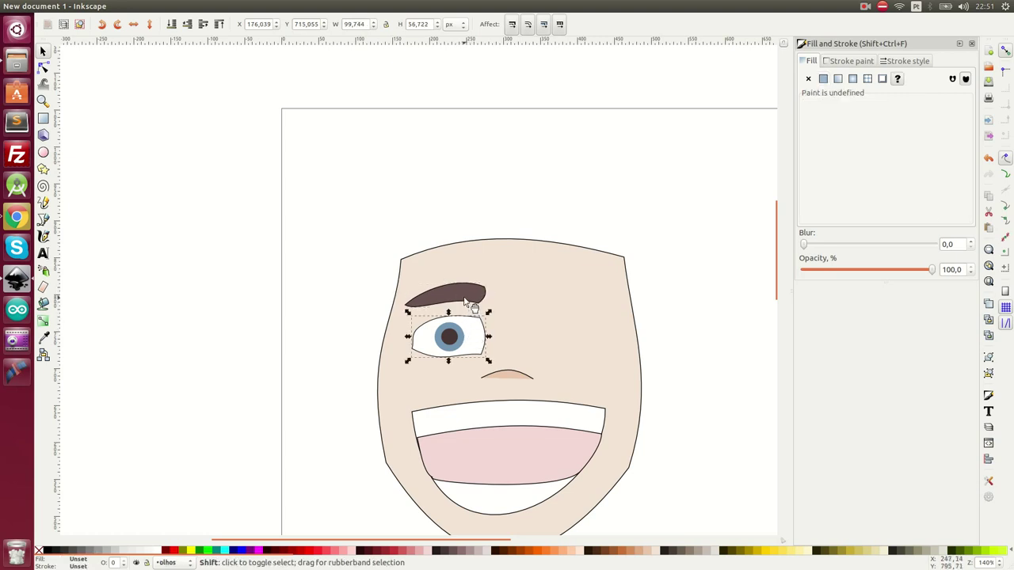
pyautogui.click(467, 298)
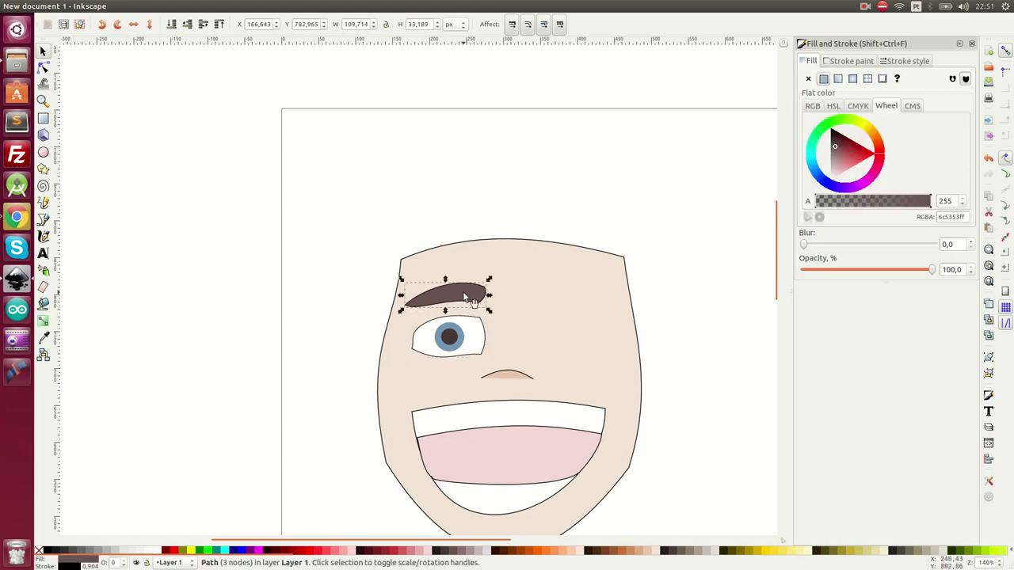
pyautogui.press('Delete')
pyautogui.click(469, 339)
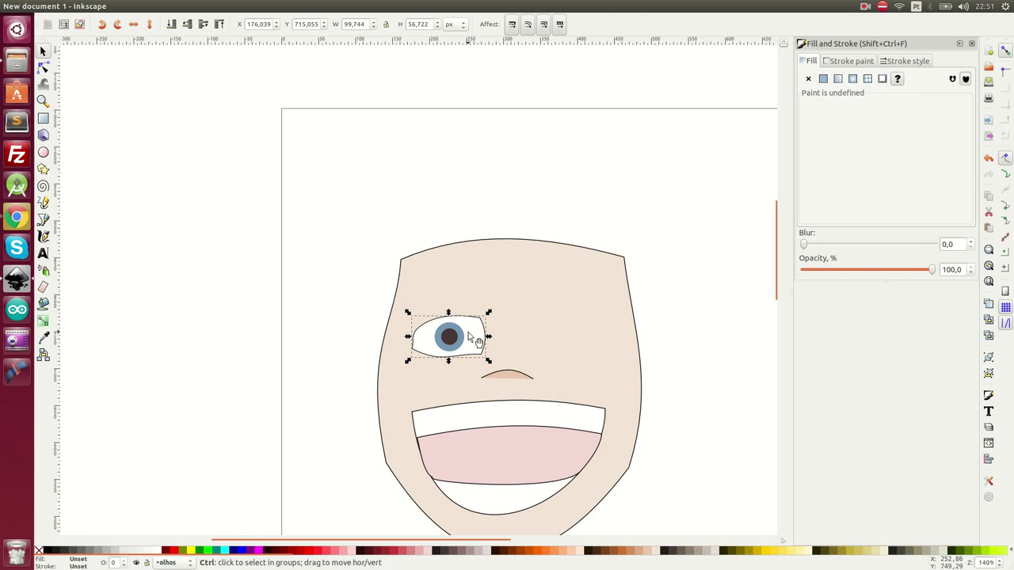
pyautogui.hotkey('ctrl', 'v')
pyautogui.moveTo(479, 331); pyautogui.dragTo(453, 292)
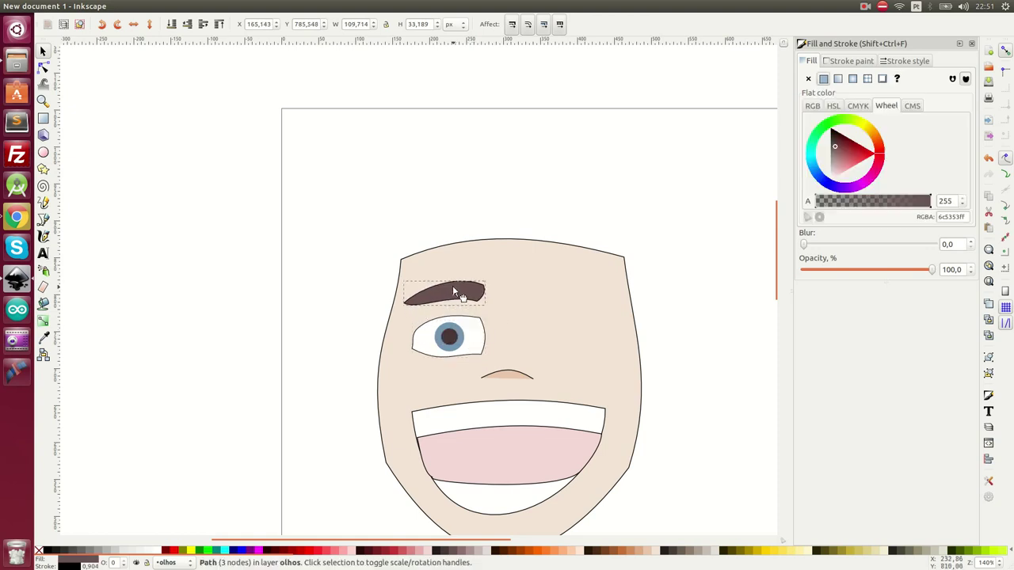
pyautogui.scroll(-1, 596, 340)
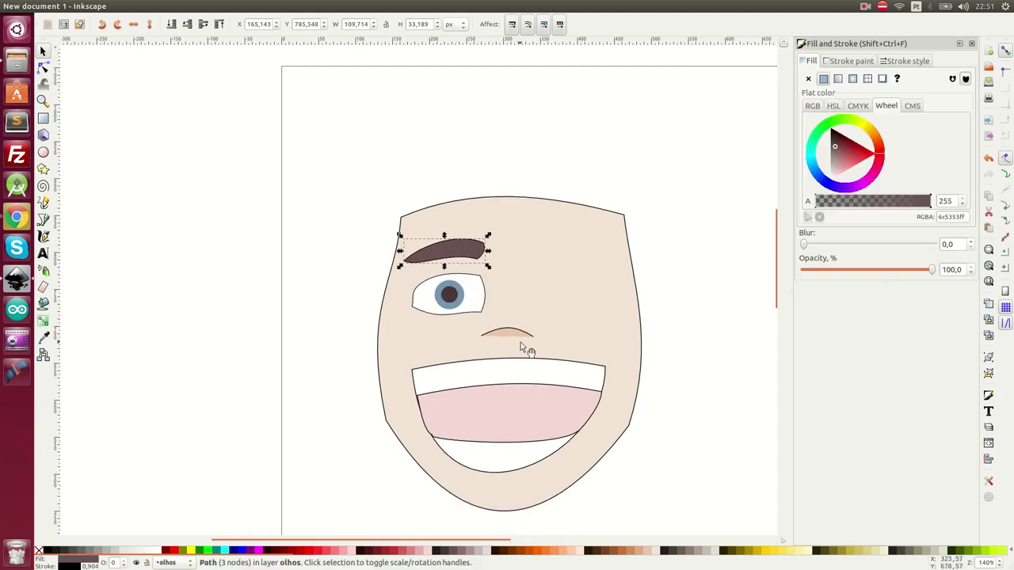
# Step: Group eyebrow and eye, then place a horizontally flipped duplicate on the face's right side
pyautogui.keyDown('shift'); pyautogui.click(469, 285); pyautogui.keyUp('shift')
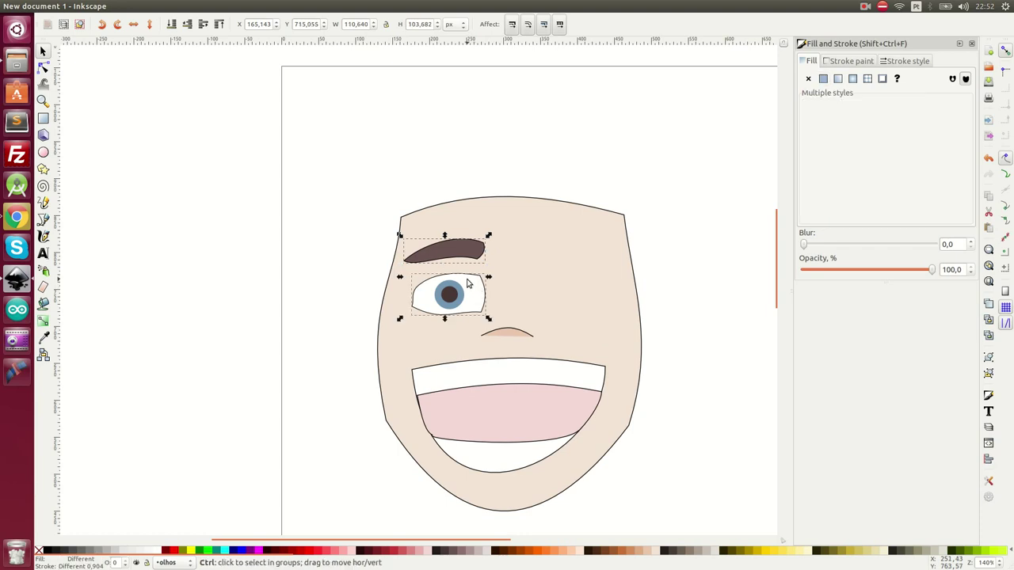
pyautogui.rightClick(468, 285)
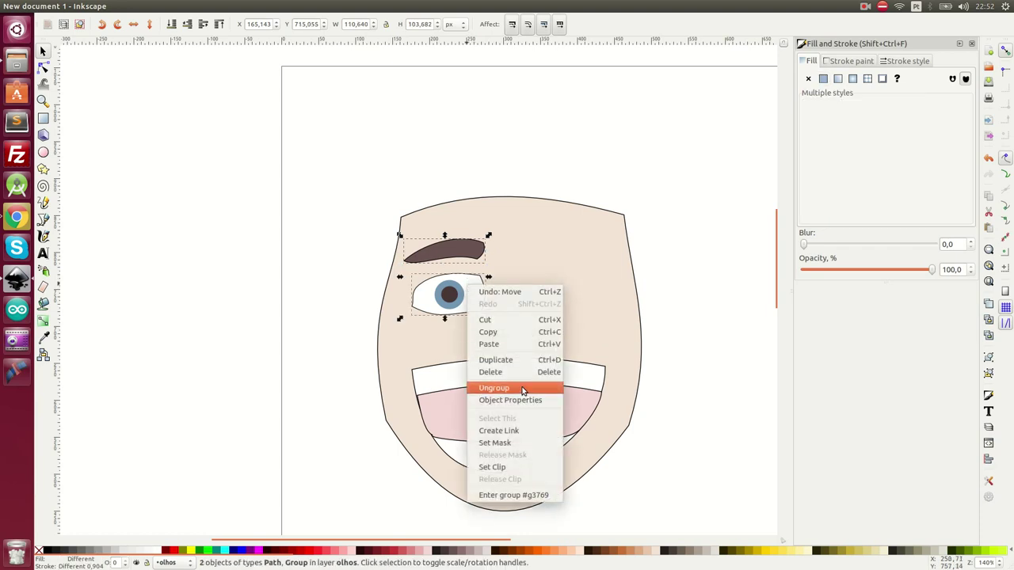
pyautogui.click(514, 277)
pyautogui.hotkey('ctrl', 'g')
pyautogui.rightClick(462, 288)
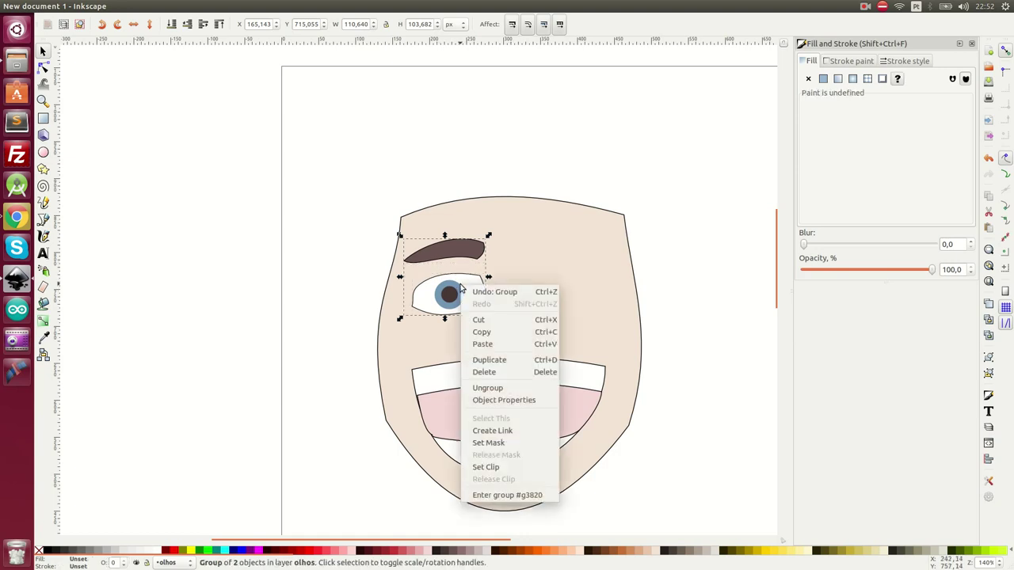
pyautogui.click(485, 360)
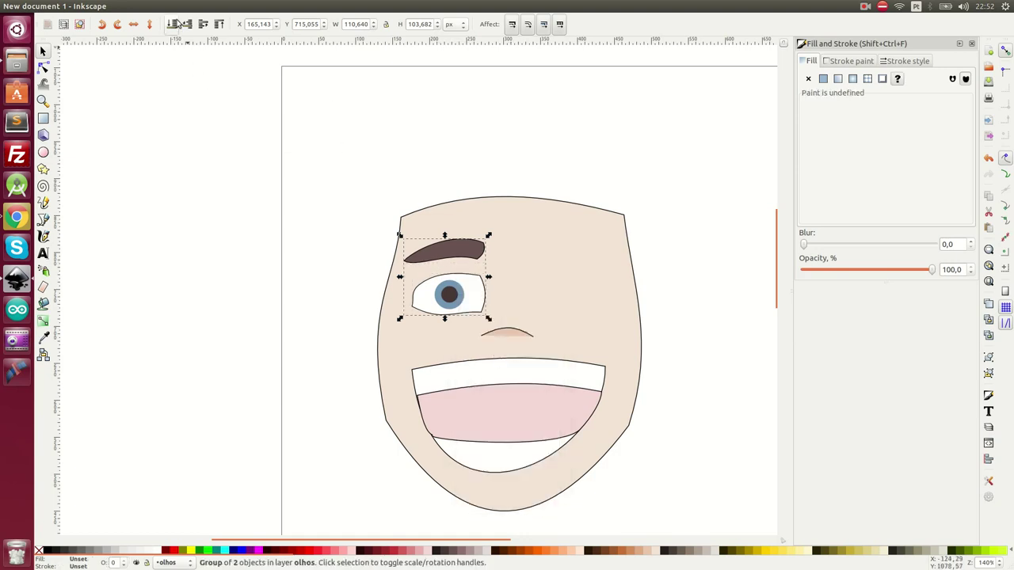
pyautogui.click(134, 24)
pyautogui.moveTo(441, 292); pyautogui.dragTo(557, 294)
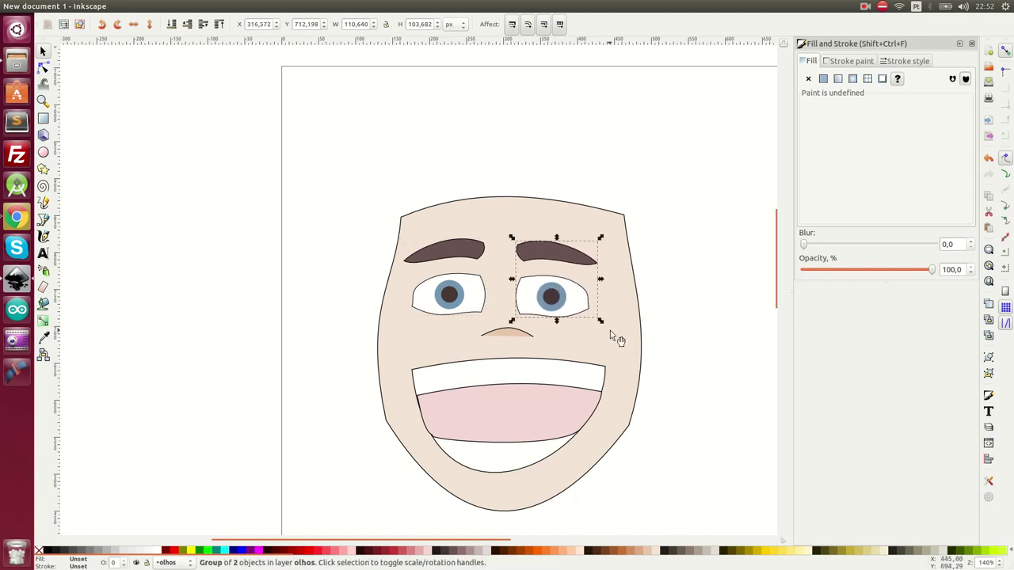
# Step: Deselect everything and add a layer named 'orelhas' above the current layer
pyautogui.click(320, 291)
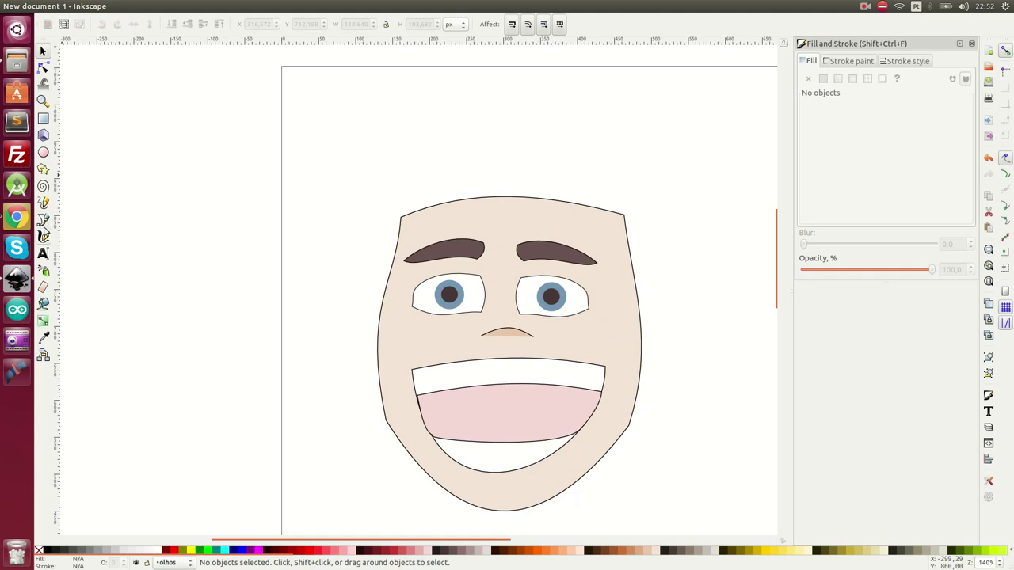
pyautogui.hotkey('alt', 'l')
pyautogui.press('Return')
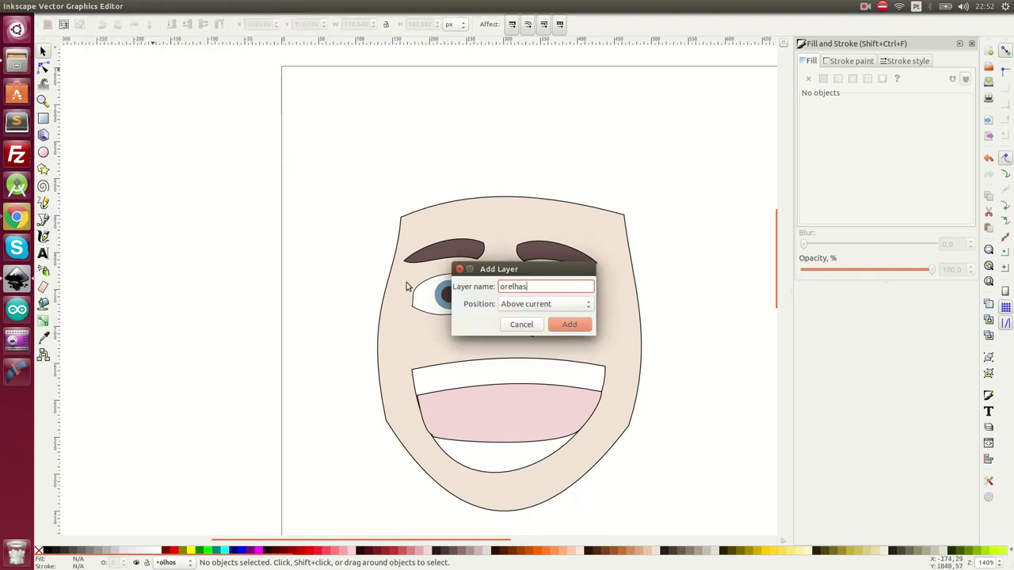
pyautogui.press('Return')
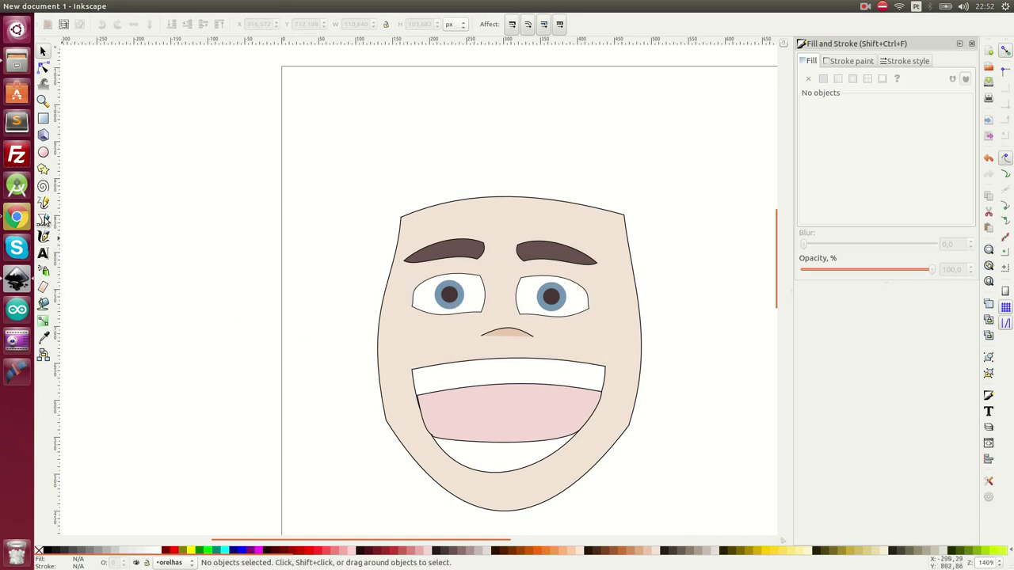
pyautogui.click(44, 220)
# Step: Draw a triangular ear outline left of the face and curve its edges with the Node tool
pyautogui.scroll(1, 394, 350)
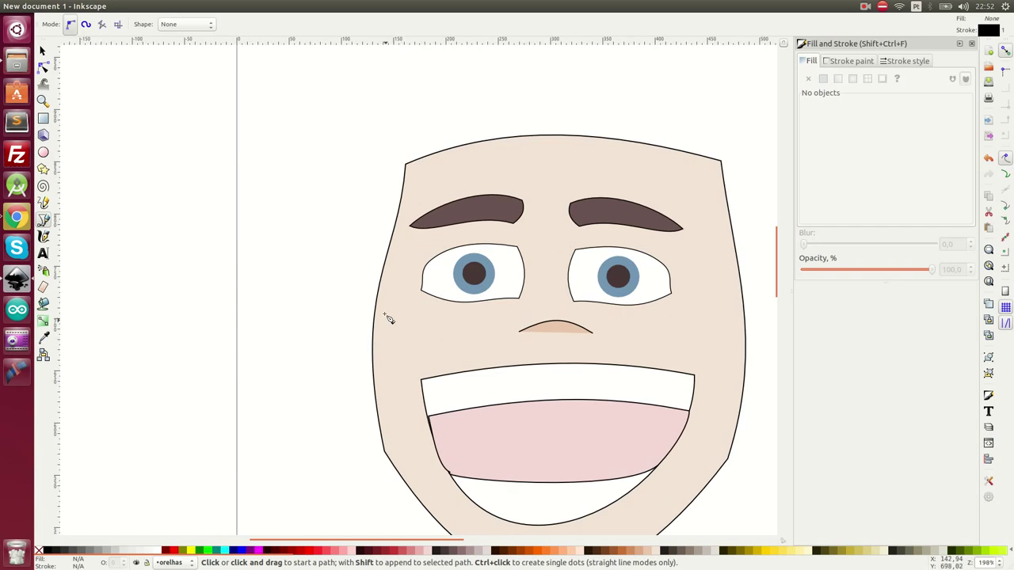
pyautogui.click(386, 255)
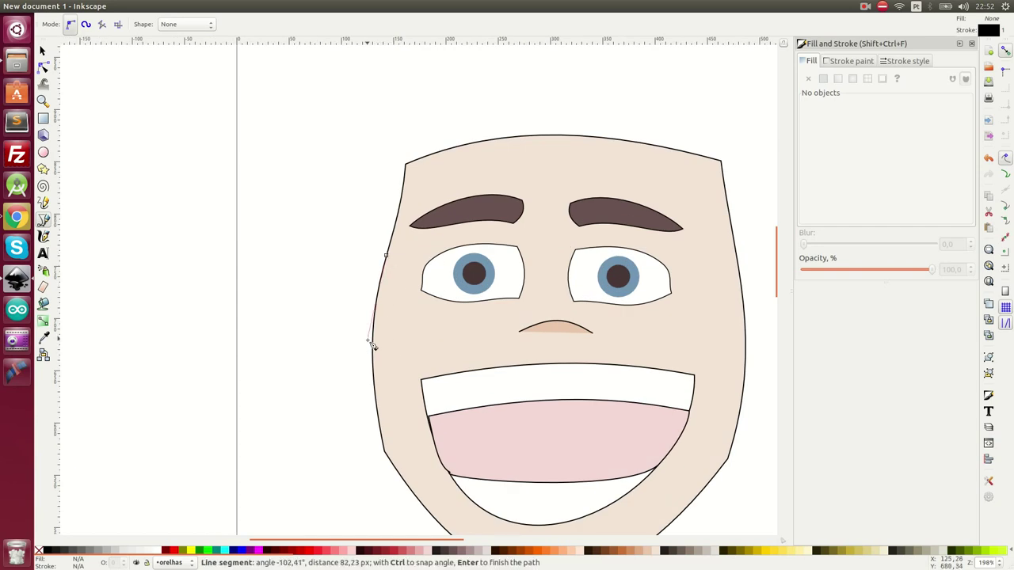
pyautogui.click(345, 281)
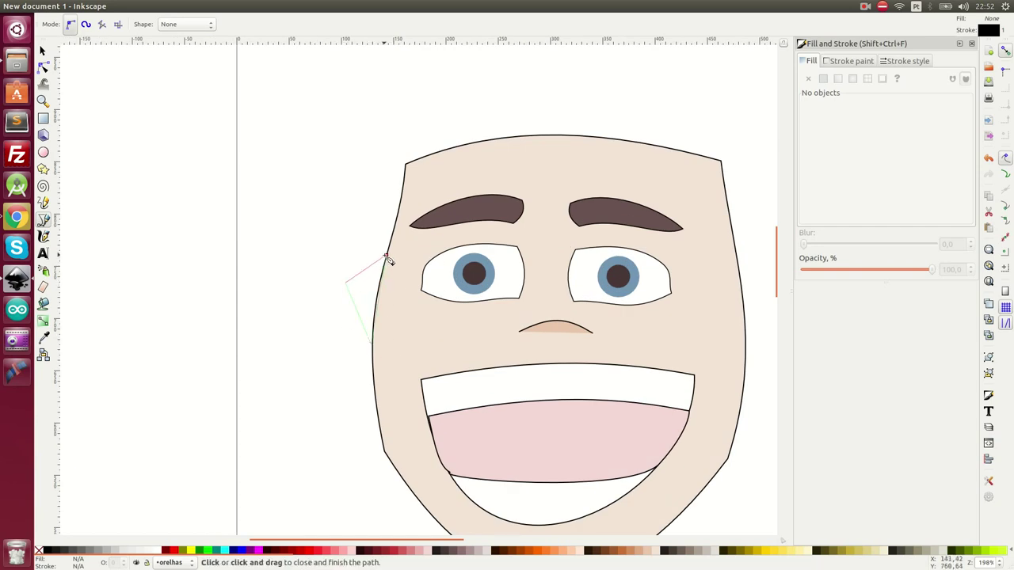
pyautogui.click(385, 255)
pyautogui.click(43, 68)
pyautogui.moveTo(369, 264); pyautogui.dragTo(361, 260)
pyautogui.moveTo(361, 321)
pyautogui.mouseDown()
pyautogui.moveTo(348, 316)
pyautogui.moveTo(350, 285)
pyautogui.moveTo(354, 314)
pyautogui.mouseUp()
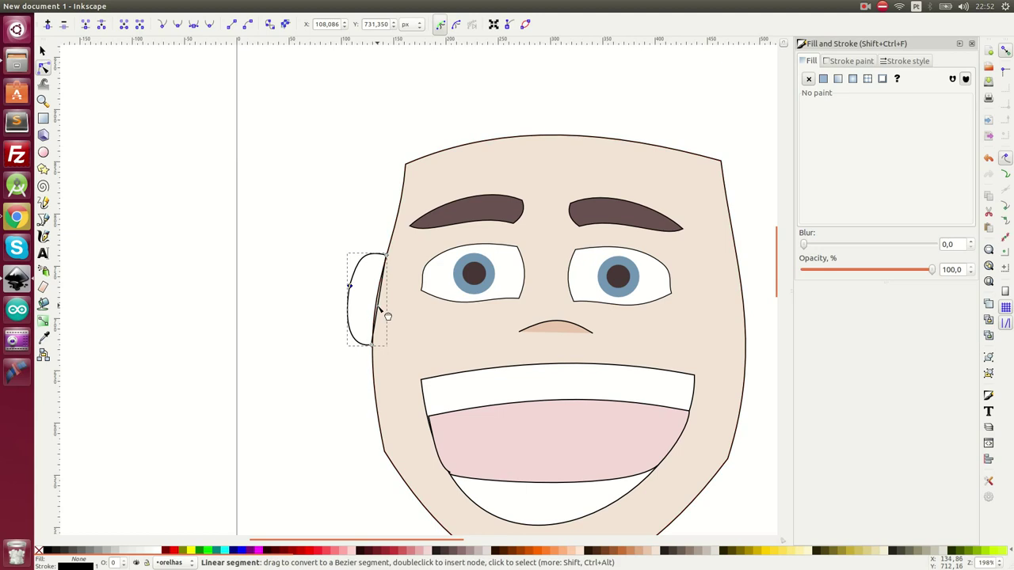
pyautogui.moveTo(372, 346); pyautogui.dragTo(375, 346)
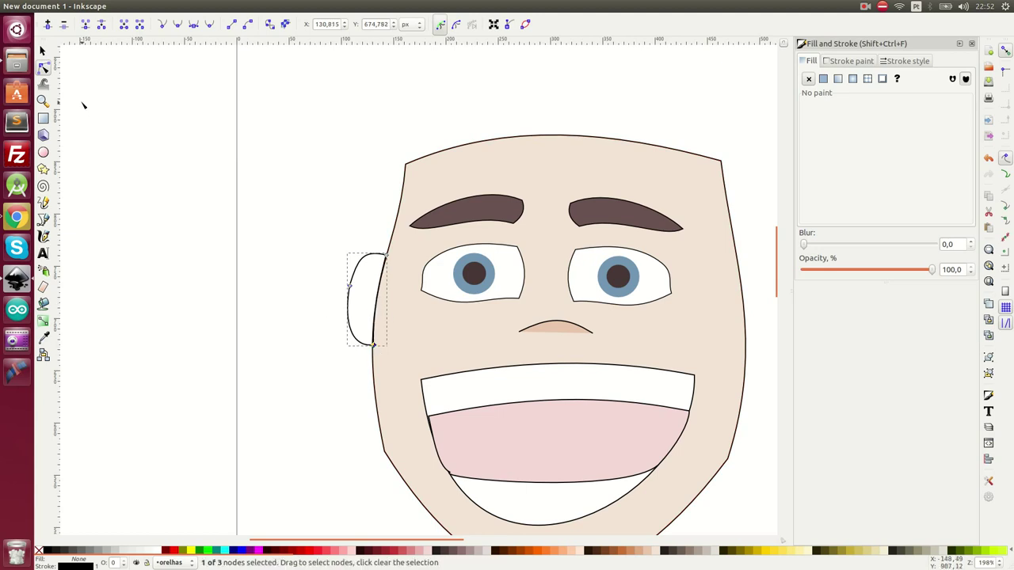
pyautogui.scroll(-5, 357, 550)
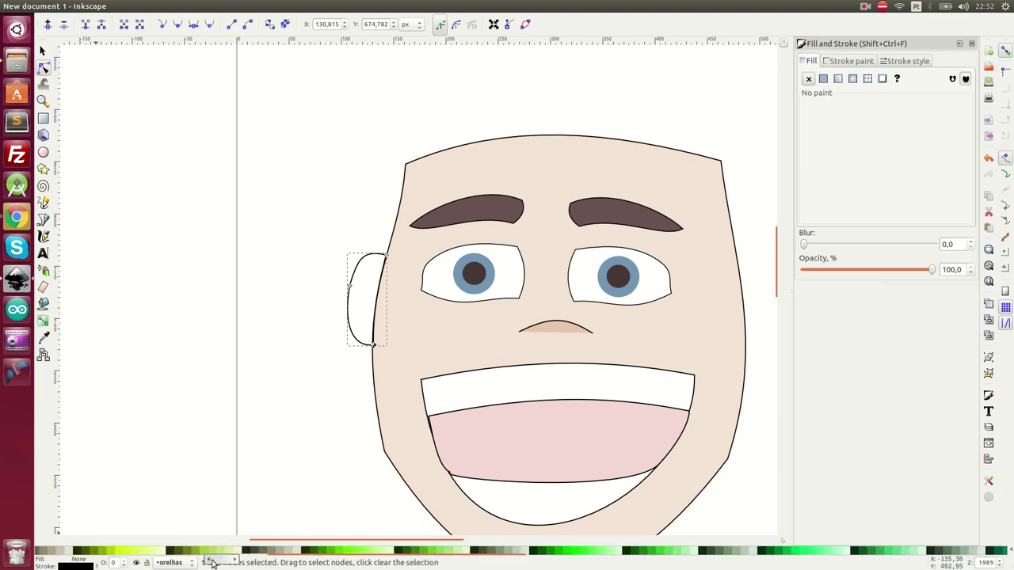
pyautogui.scroll(5, 48, 551)
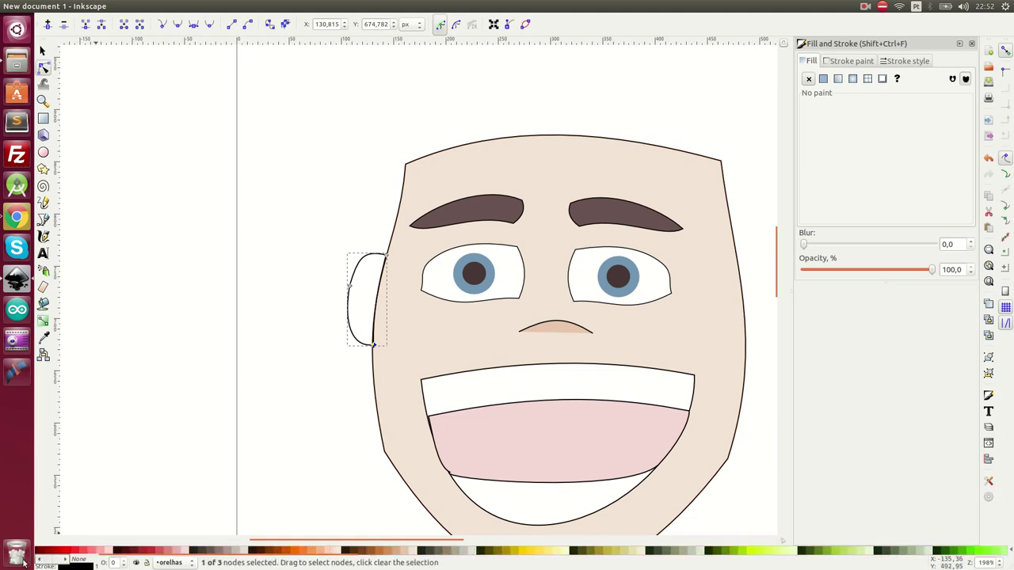
# Step: Fill the ear with the face's skin colour using the Dropper
pyautogui.click(410, 552)
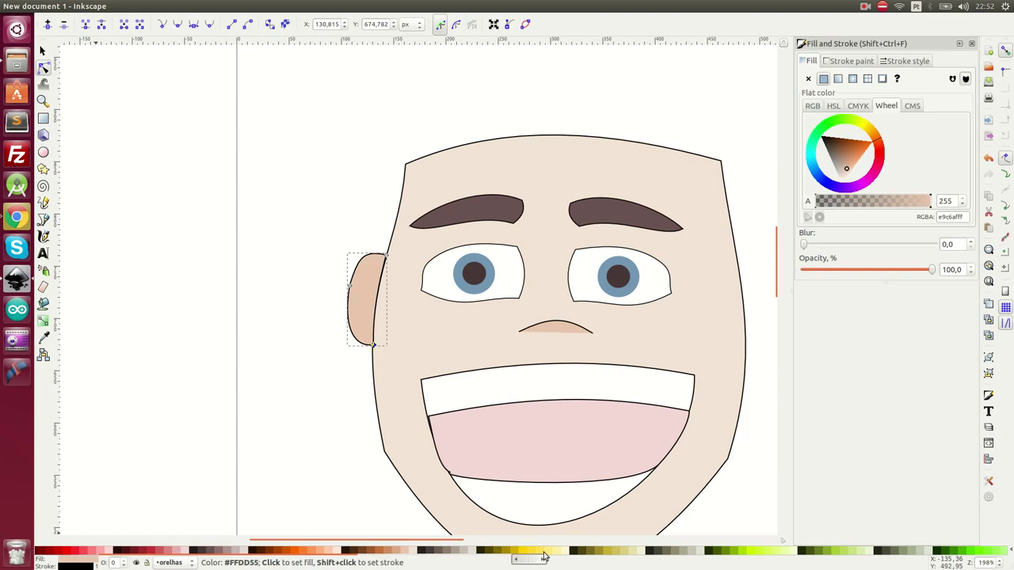
pyautogui.click(418, 551)
pyautogui.click(43, 338)
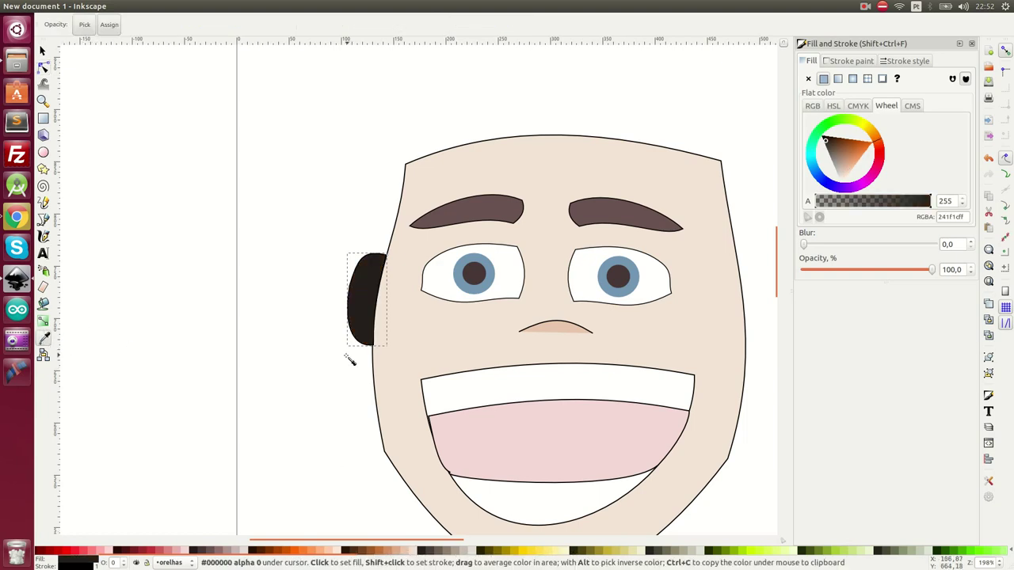
pyautogui.click(474, 330)
pyautogui.click(42, 51)
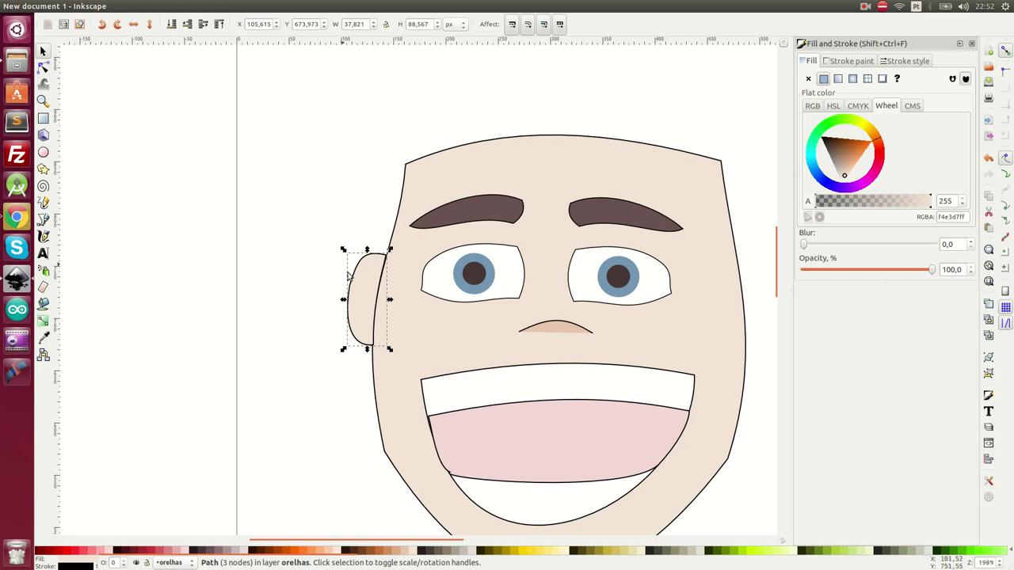
pyautogui.keyDown('ctrl'); pyautogui.scroll(-1, 421, 310); pyautogui.keyUp('ctrl')
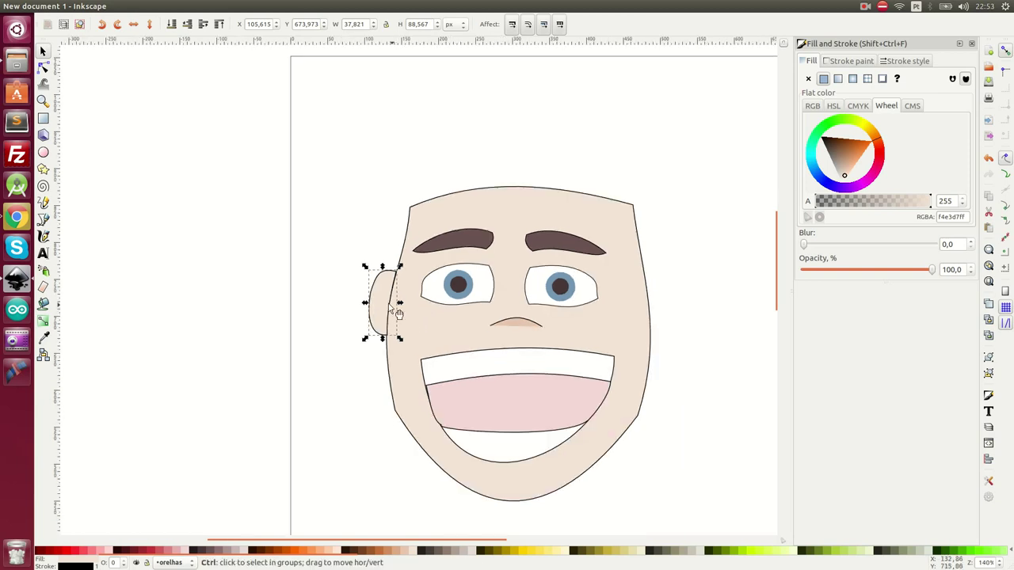
# Step: Duplicate the ear, flip it horizontally, and place it slightly tilted on the head's right side
pyautogui.rightClick(387, 293)
pyautogui.click(409, 370)
pyautogui.click(133, 24)
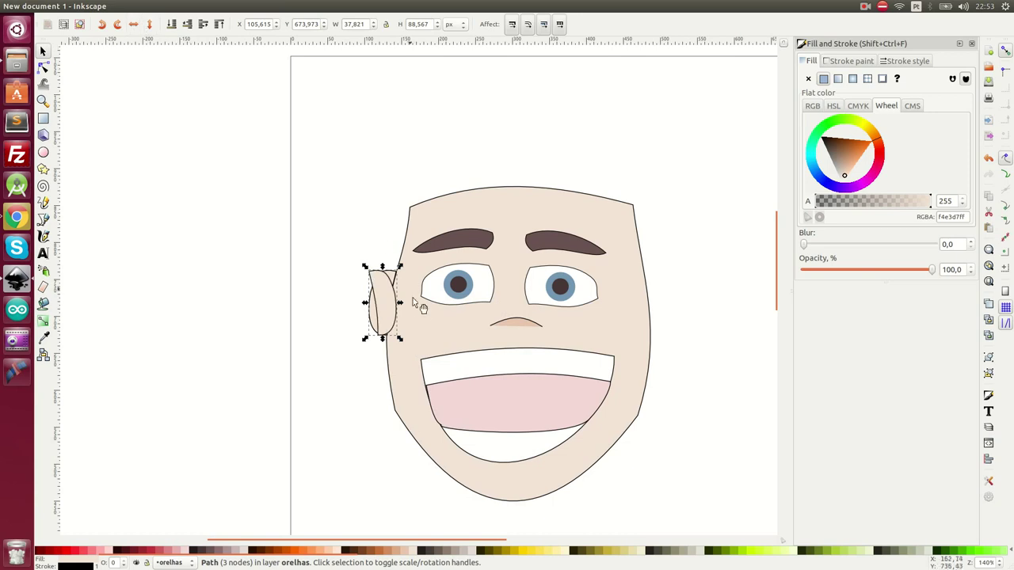
pyautogui.moveTo(401, 321); pyautogui.dragTo(677, 315)
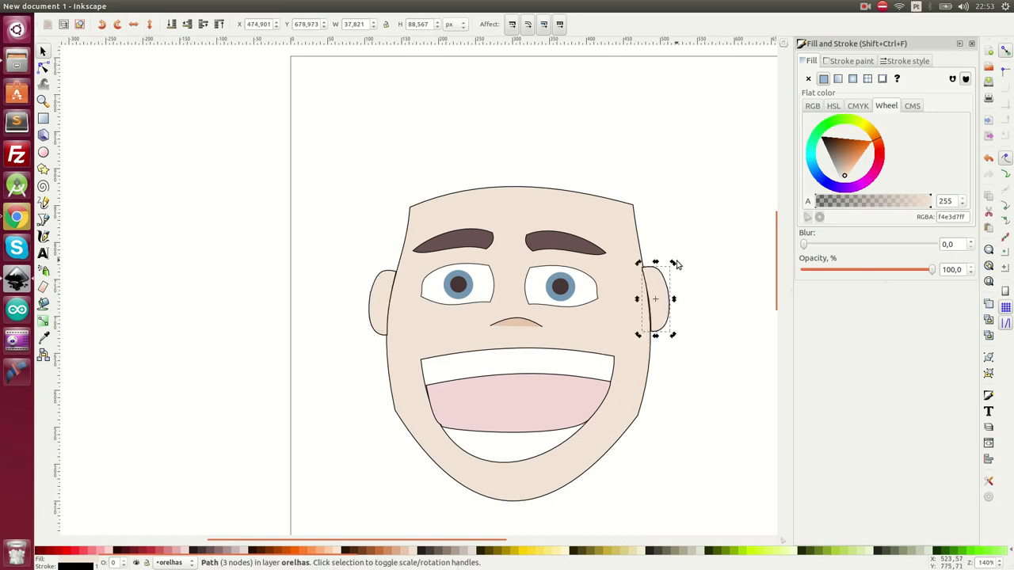
pyautogui.moveTo(674, 266); pyautogui.dragTo(674, 267)
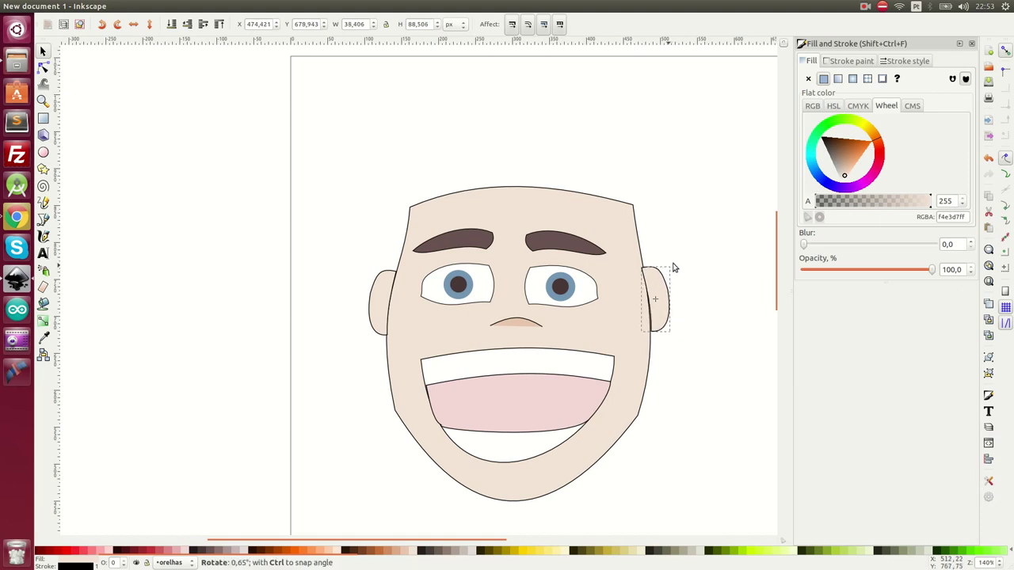
pyautogui.moveTo(673, 267); pyautogui.dragTo(673, 265)
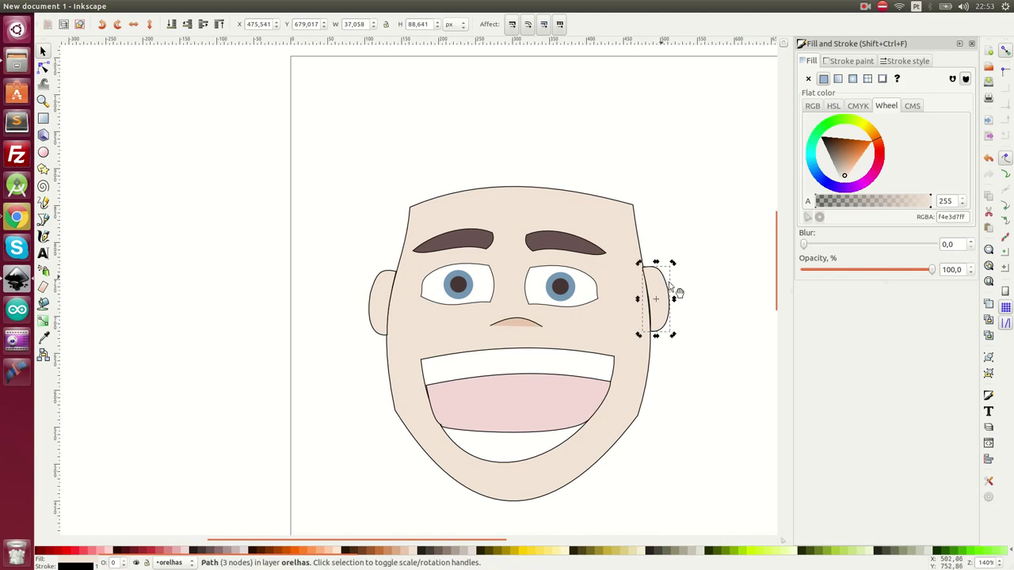
pyautogui.press('Escape')
# Step: Pull two horizontal guides onto the canvas to check the ears' alignment
pyautogui.moveTo(463, 50); pyautogui.dragTo(533, 339)
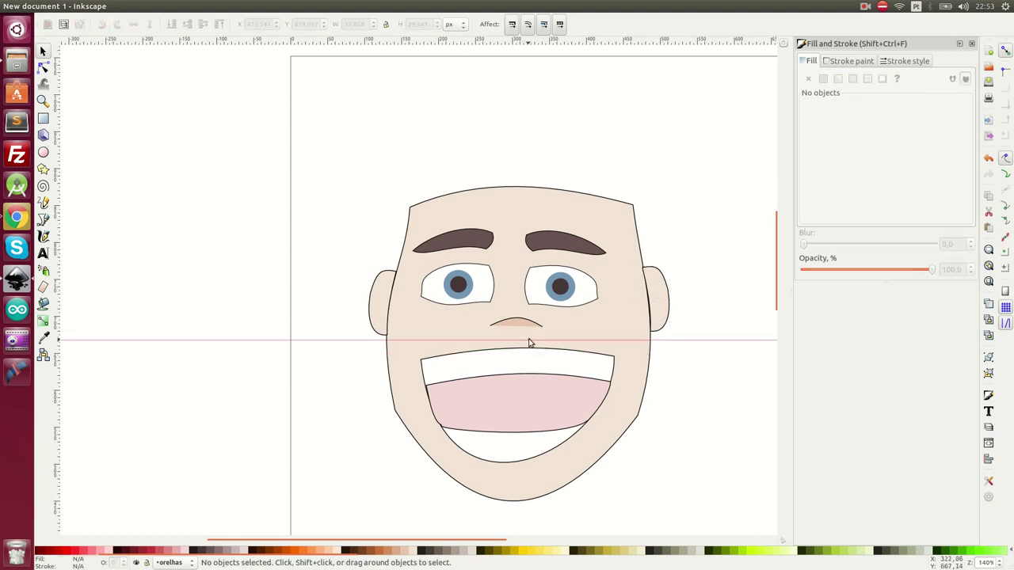
pyautogui.moveTo(499, 43); pyautogui.dragTo(533, 273)
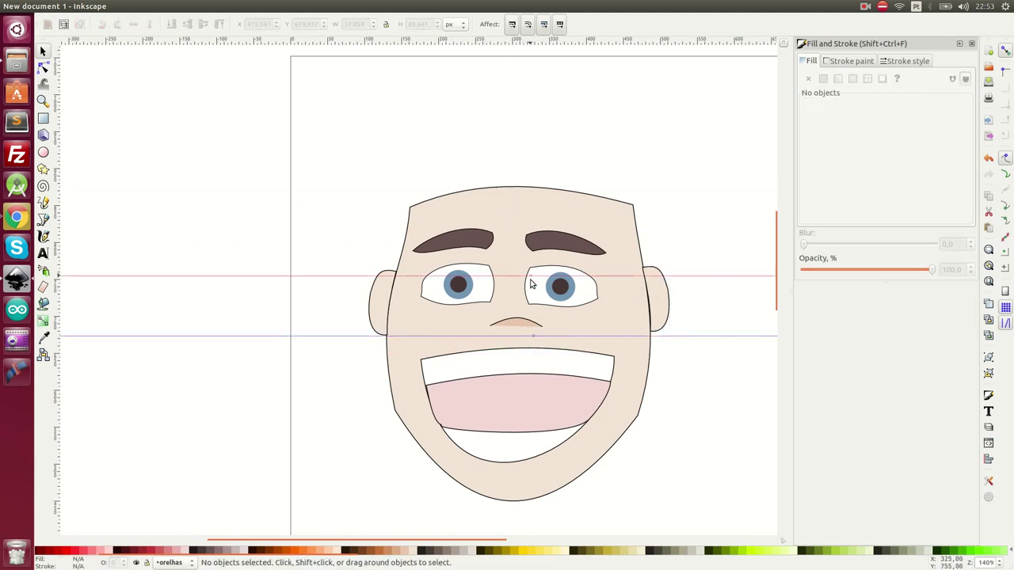
pyautogui.click(657, 305)
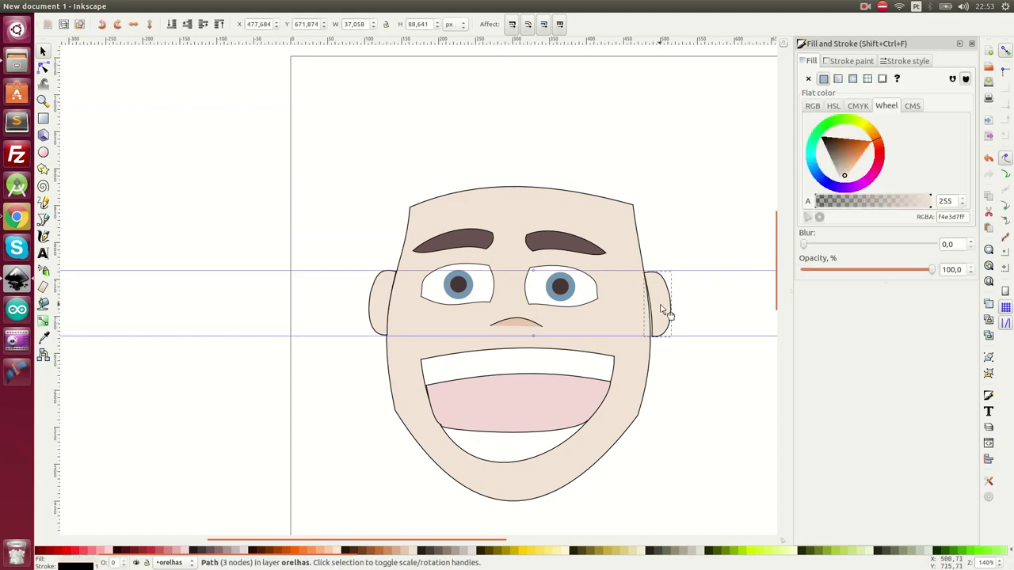
pyautogui.click(693, 325)
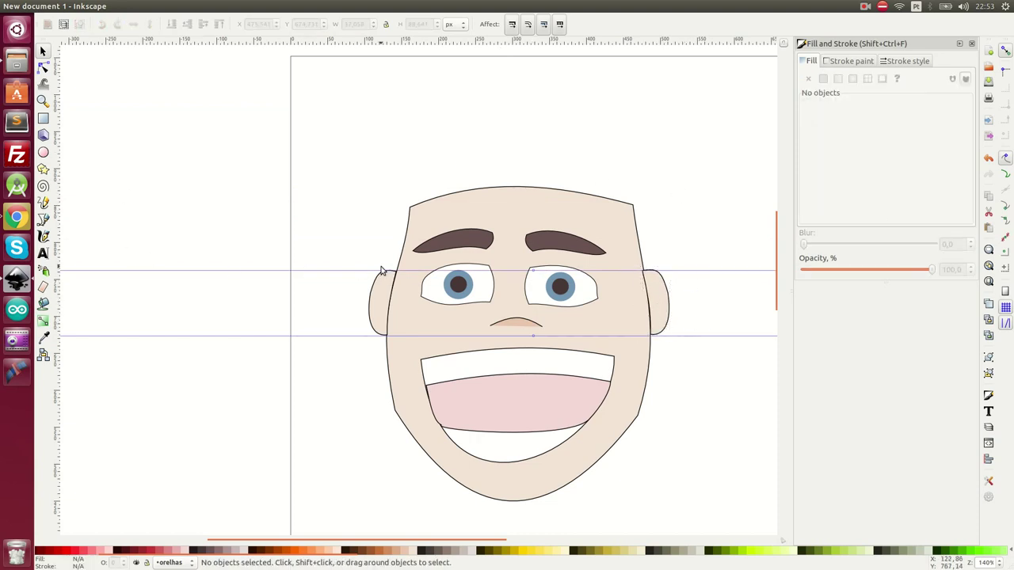
pyautogui.moveTo(377, 272); pyautogui.dragTo(414, 90)
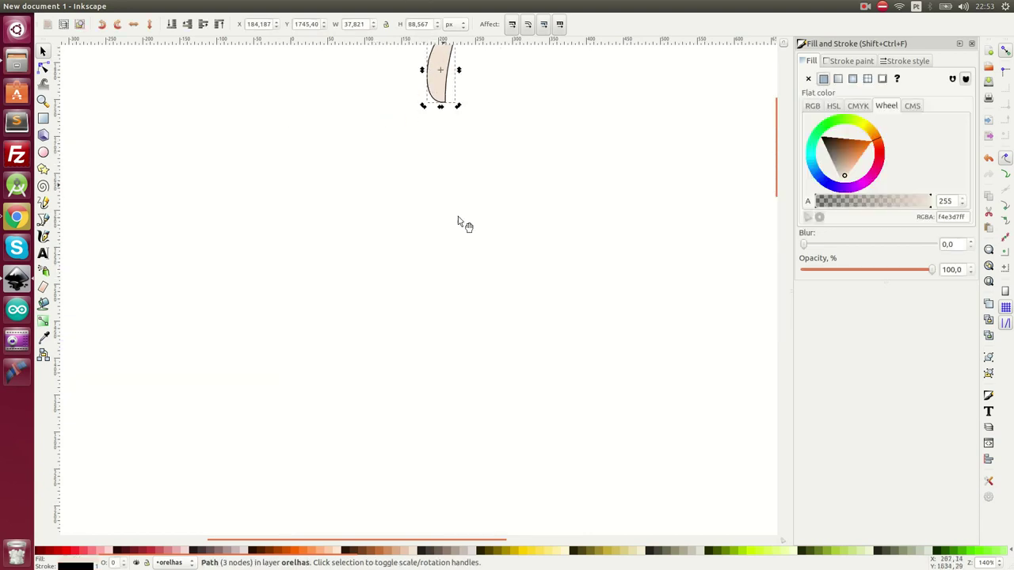
pyautogui.hotkey('ctrl', 'z')
# Step: Remove both horizontal guides from the canvas
pyautogui.scroll(-5, 483, 364)
pyautogui.scroll(-3, 483, 364)
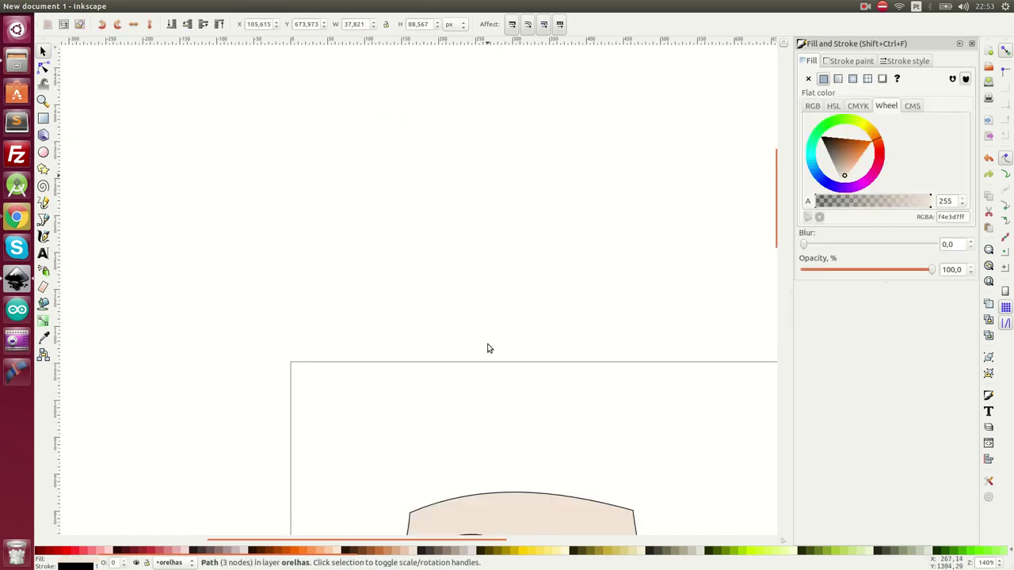
pyautogui.scroll(-3, 487, 352)
pyautogui.scroll(-4, 491, 349)
pyautogui.click(300, 327)
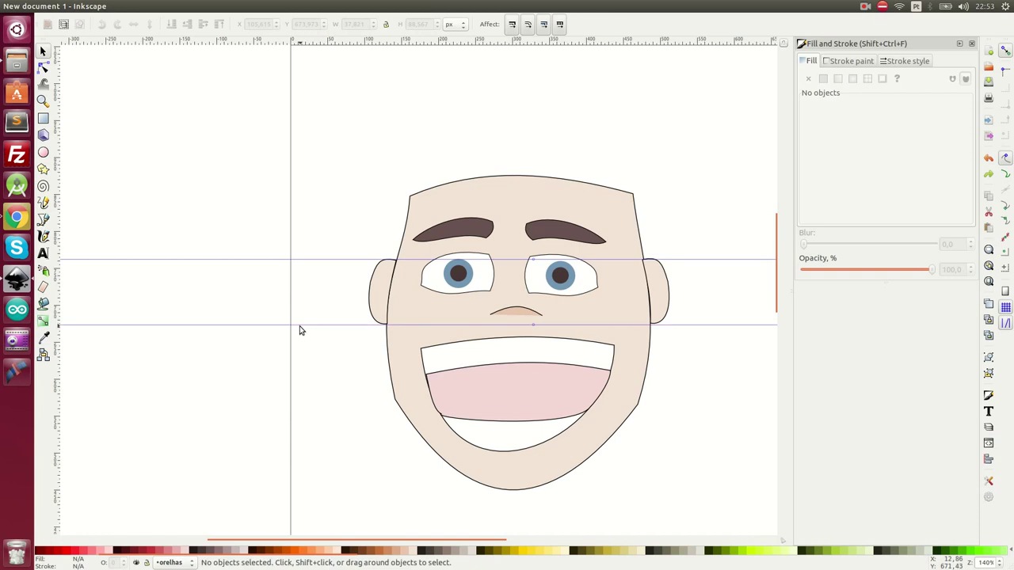
pyautogui.moveTo(303, 326); pyautogui.dragTo(349, 40)
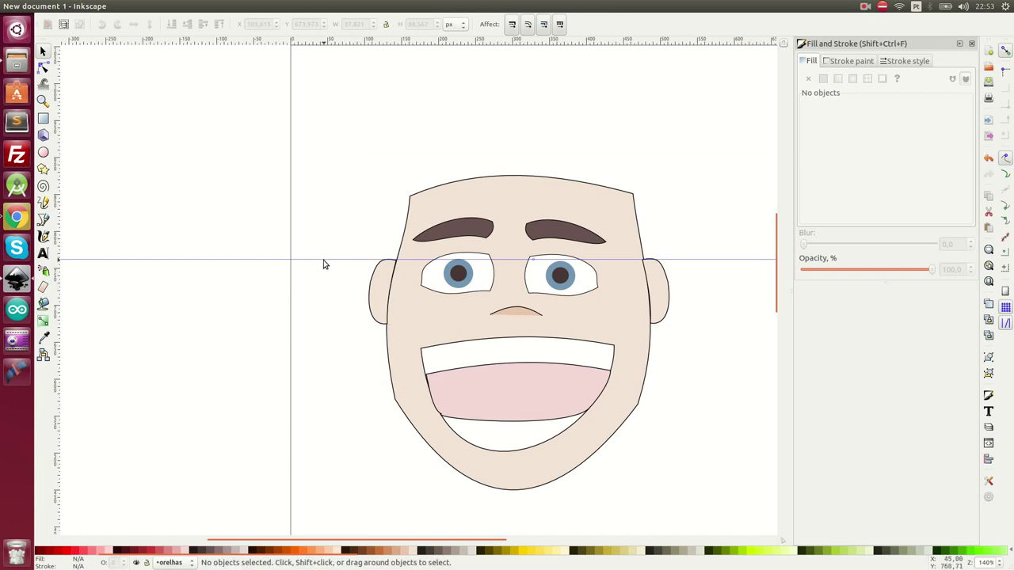
pyautogui.moveTo(323, 261); pyautogui.dragTo(364, 19)
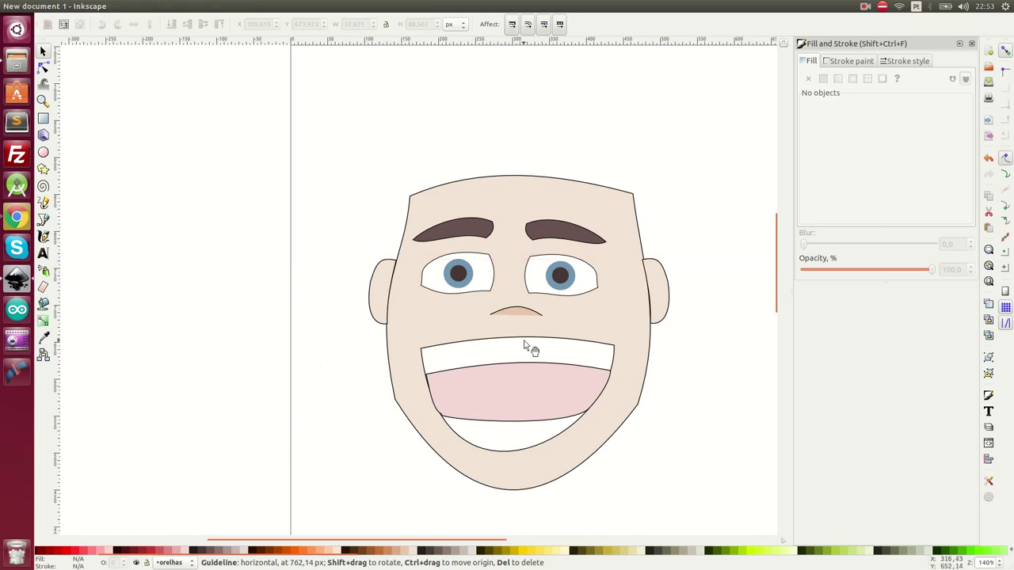
pyautogui.press('ctrl')
# Step: Draw a five-corner hair outline over the top of the head with the Bezier tool
pyautogui.click(43, 220)
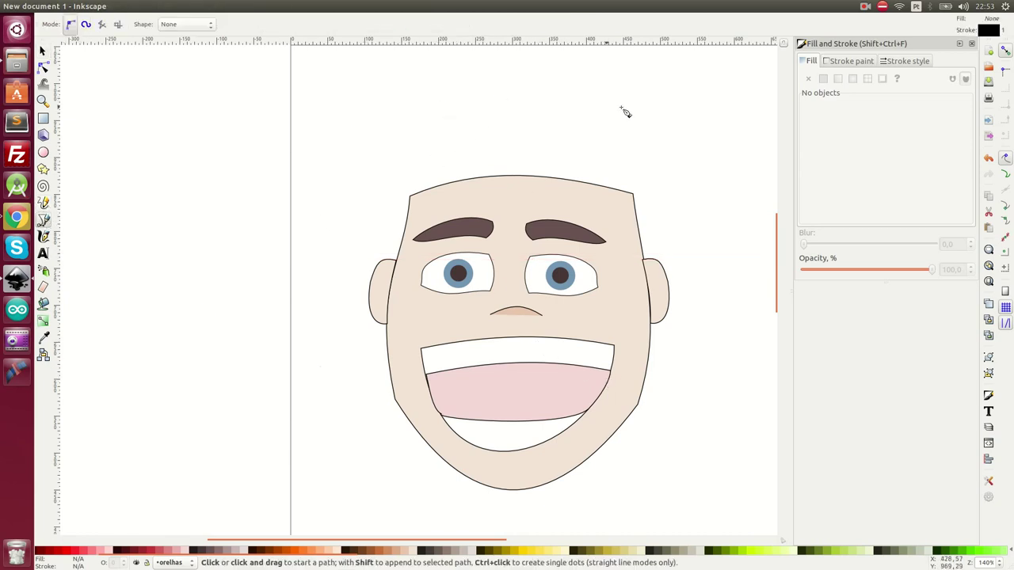
pyautogui.click(657, 77)
pyautogui.click(406, 99)
pyautogui.click(421, 195)
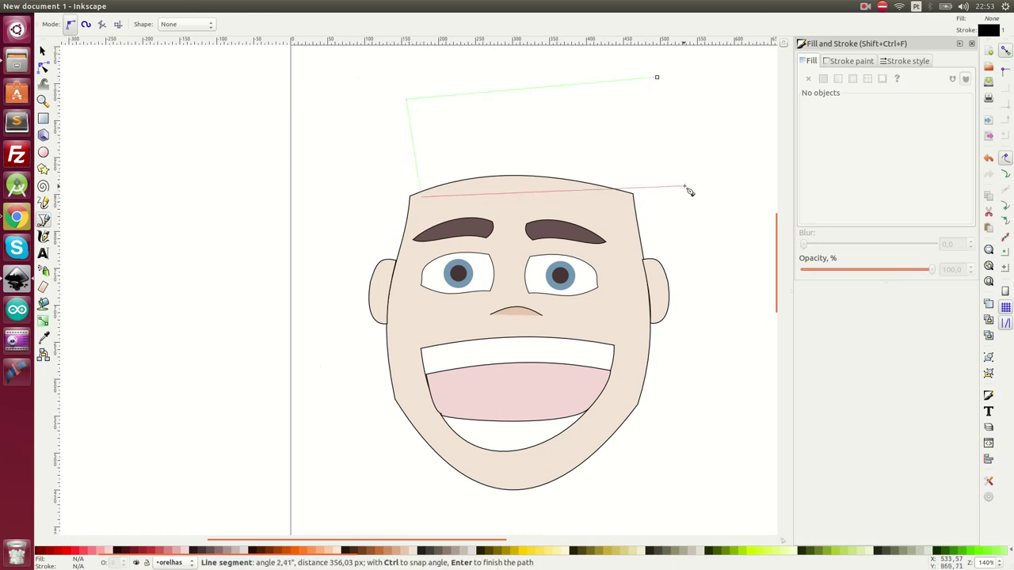
pyautogui.click(665, 189)
pyautogui.click(691, 63)
pyautogui.click(656, 77)
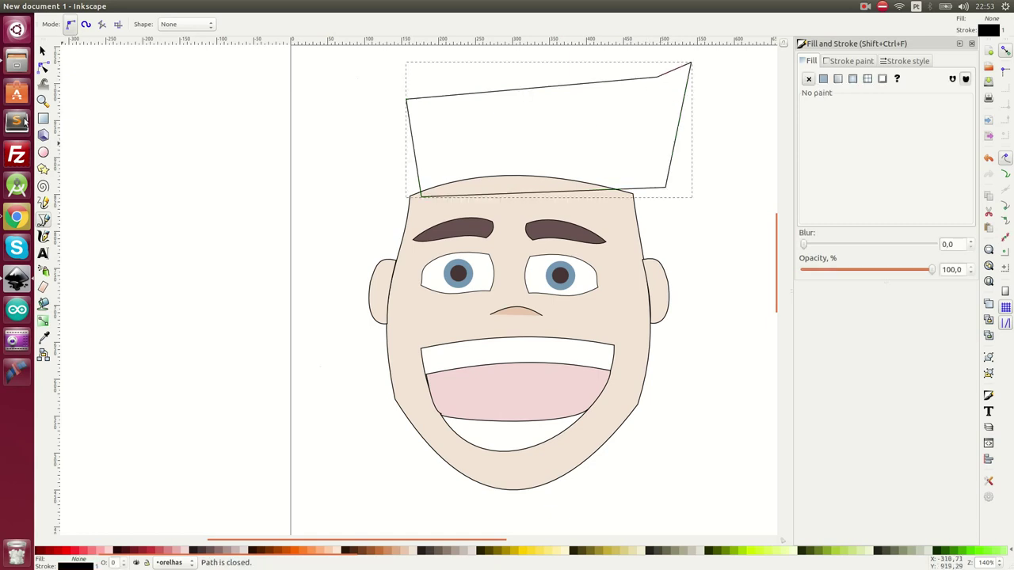
# Step: Curve the hair outline's left and bottom edges, bending its right side down toward the ear
pyautogui.click(44, 70)
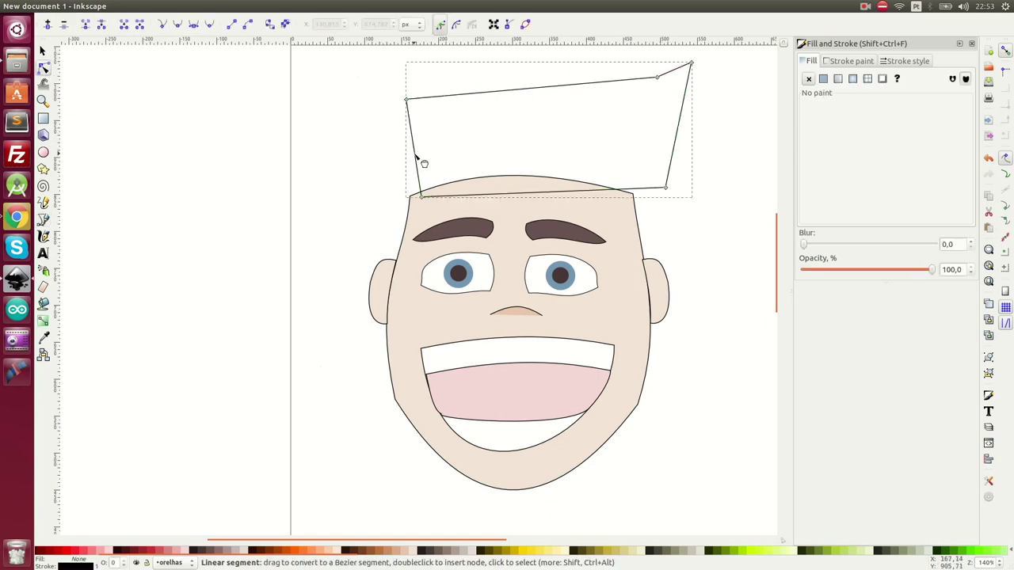
pyautogui.moveTo(415, 156); pyautogui.dragTo(394, 170)
pyautogui.moveTo(408, 102)
pyautogui.mouseDown()
pyautogui.moveTo(410, 112)
pyautogui.moveTo(458, 94)
pyautogui.moveTo(455, 86)
pyautogui.mouseUp()
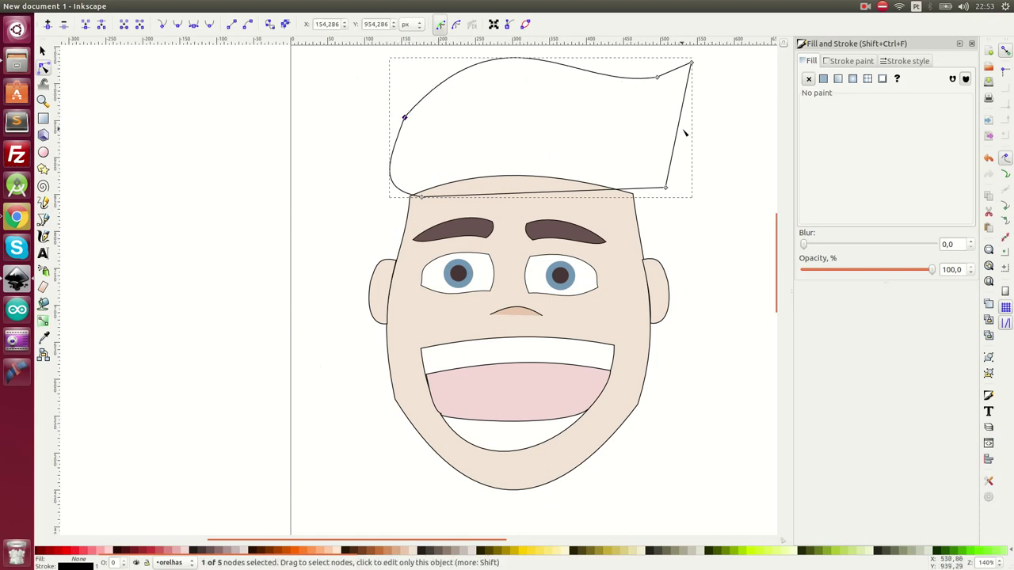
pyautogui.moveTo(680, 140); pyautogui.dragTo(662, 140)
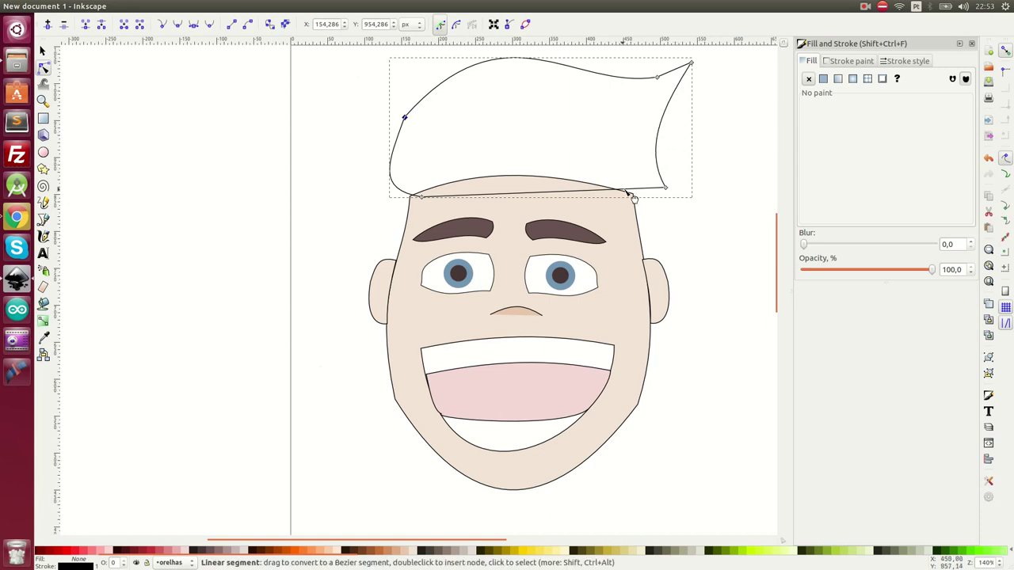
pyautogui.moveTo(638, 192)
pyautogui.mouseDown()
pyautogui.moveTo(560, 158)
pyautogui.moveTo(640, 174)
pyautogui.mouseUp()
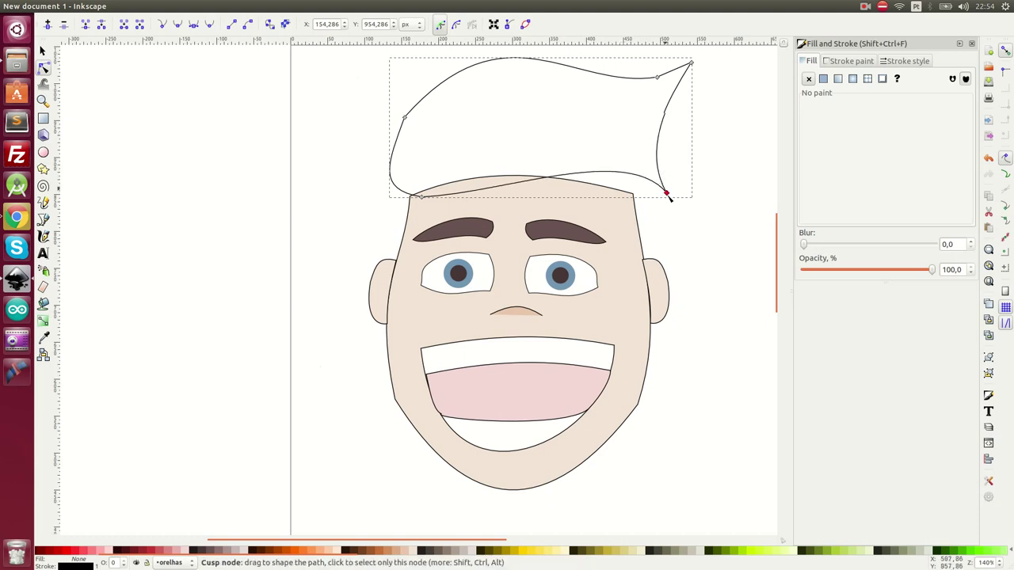
pyautogui.moveTo(667, 189); pyautogui.dragTo(671, 229)
pyautogui.moveTo(665, 147); pyautogui.dragTo(708, 235)
pyautogui.moveTo(694, 63)
pyautogui.mouseDown()
pyautogui.moveTo(703, 96)
pyautogui.moveTo(695, 116)
pyautogui.mouseUp()
pyautogui.moveTo(657, 78); pyautogui.dragTo(632, 132)
pyautogui.moveTo(695, 119); pyautogui.dragTo(689, 105)
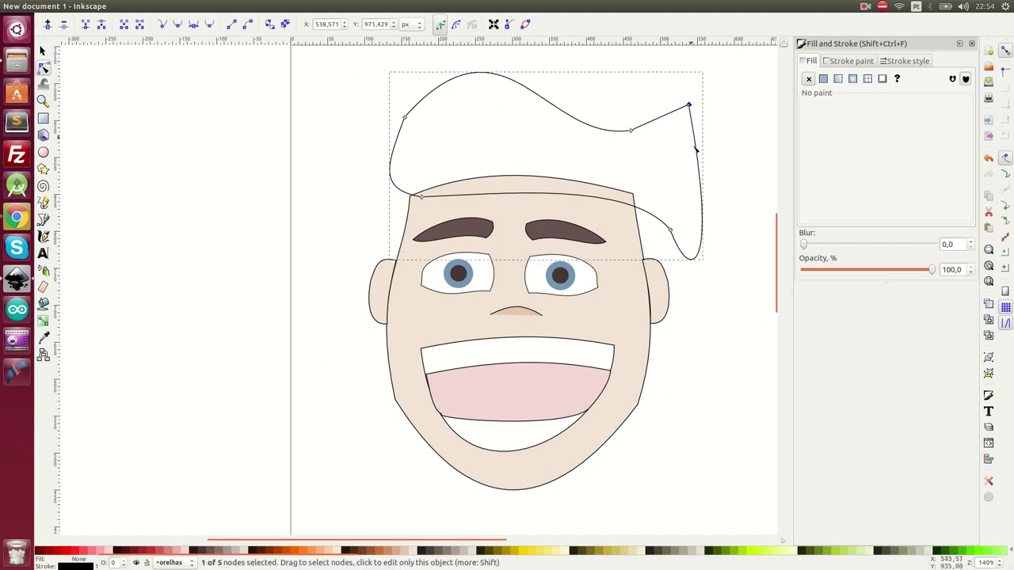
pyautogui.moveTo(681, 252)
pyautogui.mouseDown()
pyautogui.moveTo(655, 252)
pyautogui.moveTo(674, 257)
pyautogui.moveTo(634, 223)
pyautogui.mouseUp()
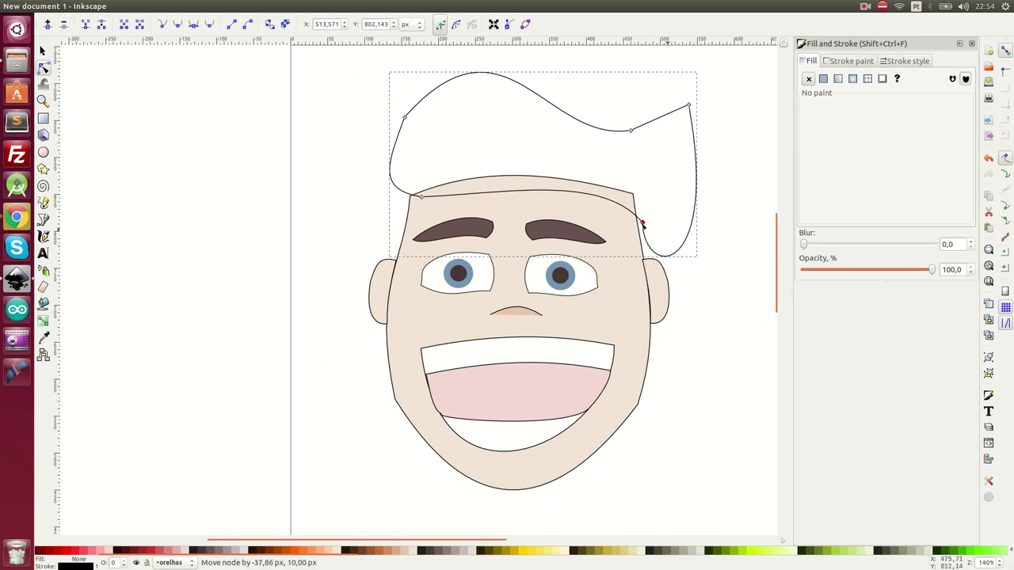
# Step: Try several palette swatches on the hair, settling on greyish brown
pyautogui.click(43, 51)
pyautogui.click(592, 550)
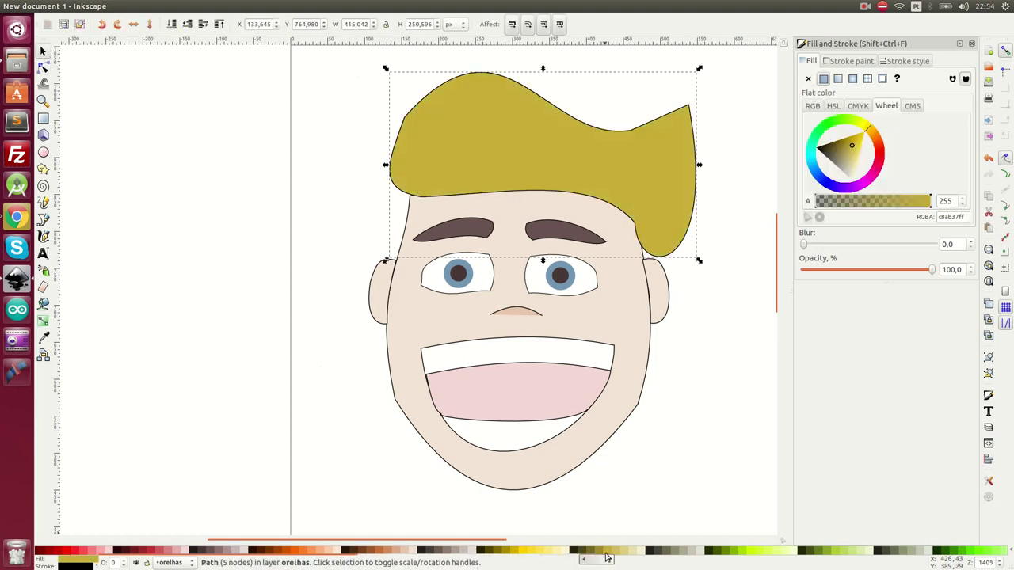
pyautogui.click(598, 552)
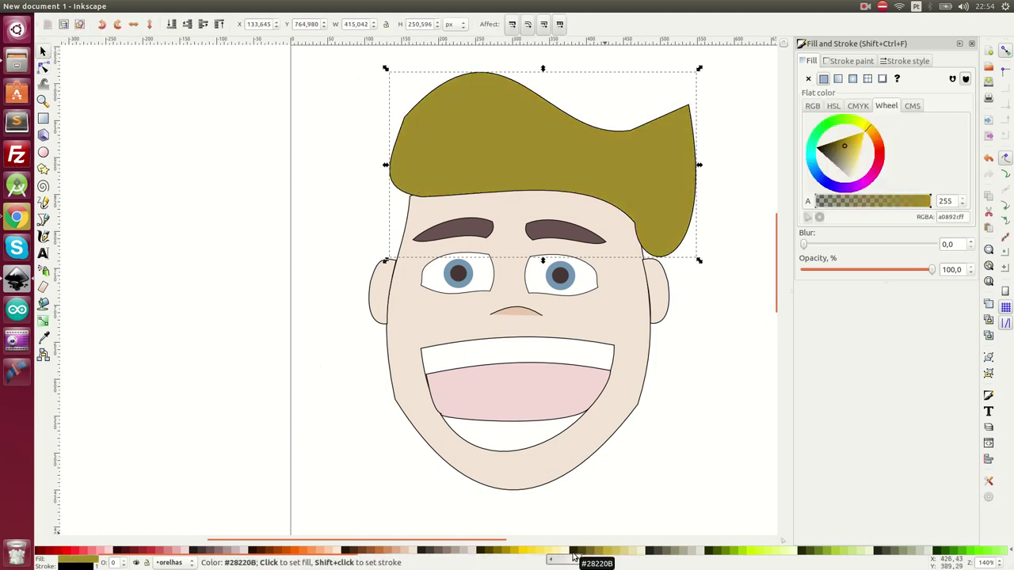
pyautogui.click(576, 552)
pyautogui.click(583, 552)
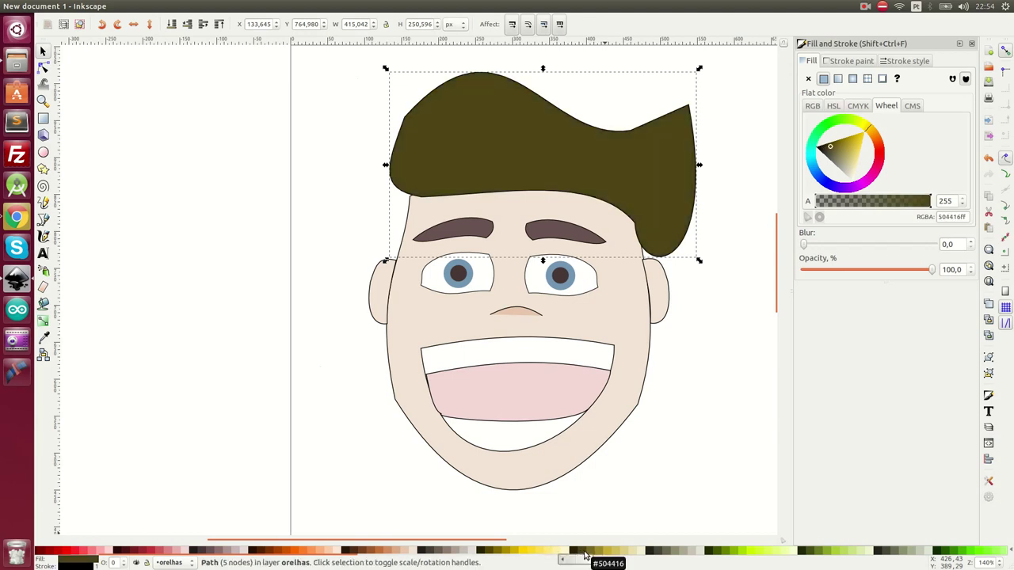
pyautogui.click(594, 551)
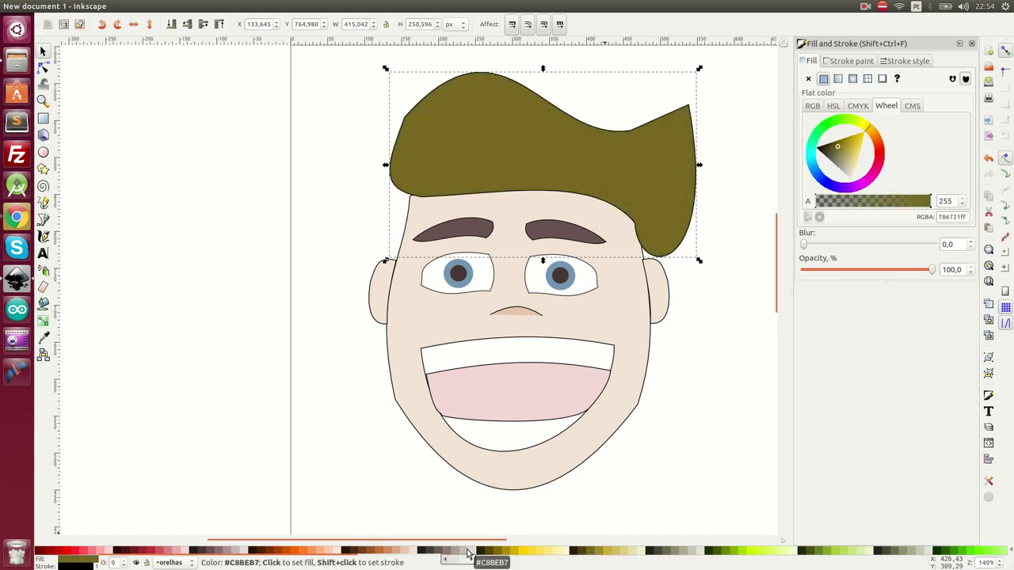
pyautogui.click(435, 551)
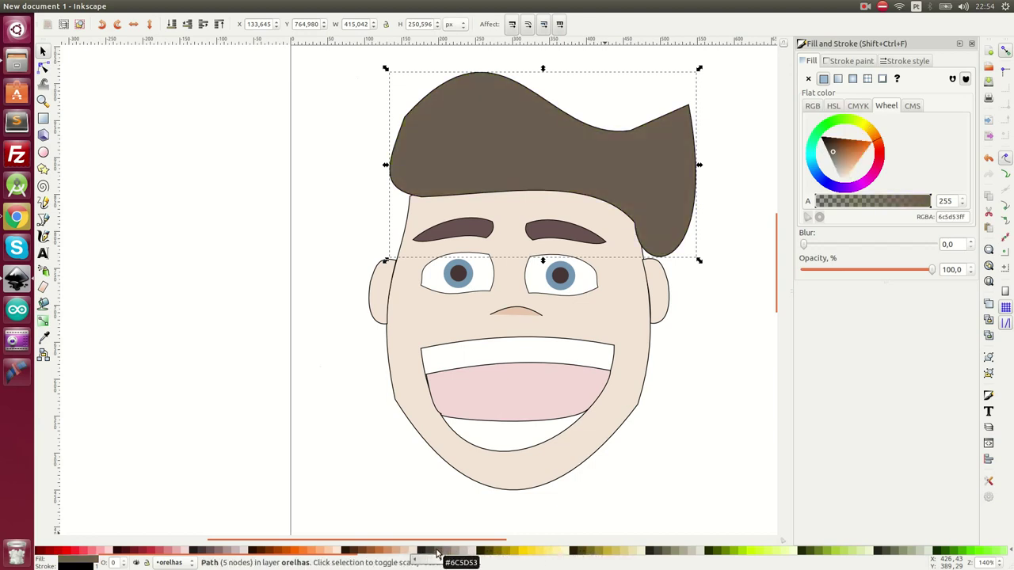
pyautogui.press('Escape')
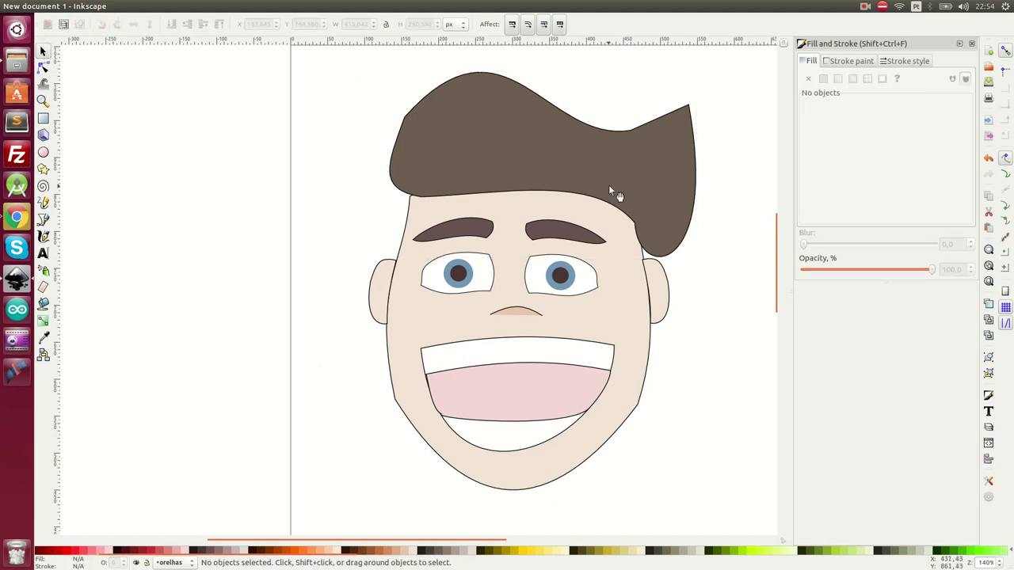
# Step: Reshape the hair's upper-left curve, then undo that reshape and the fill change
pyautogui.click(409, 136)
pyautogui.scroll(3, 412, 178)
pyautogui.scroll(4, 456, 240)
pyautogui.click(43, 70)
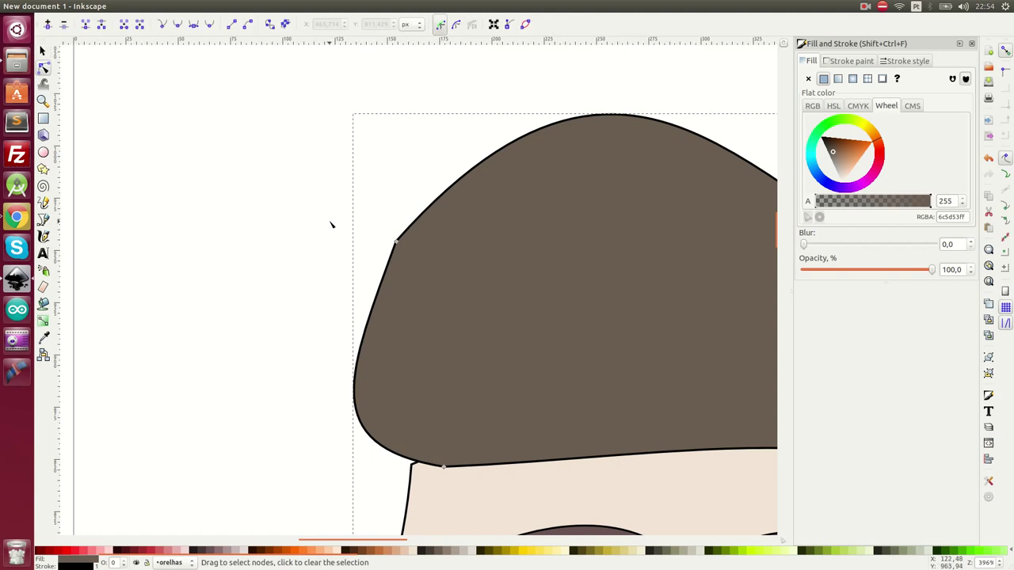
pyautogui.click(395, 242)
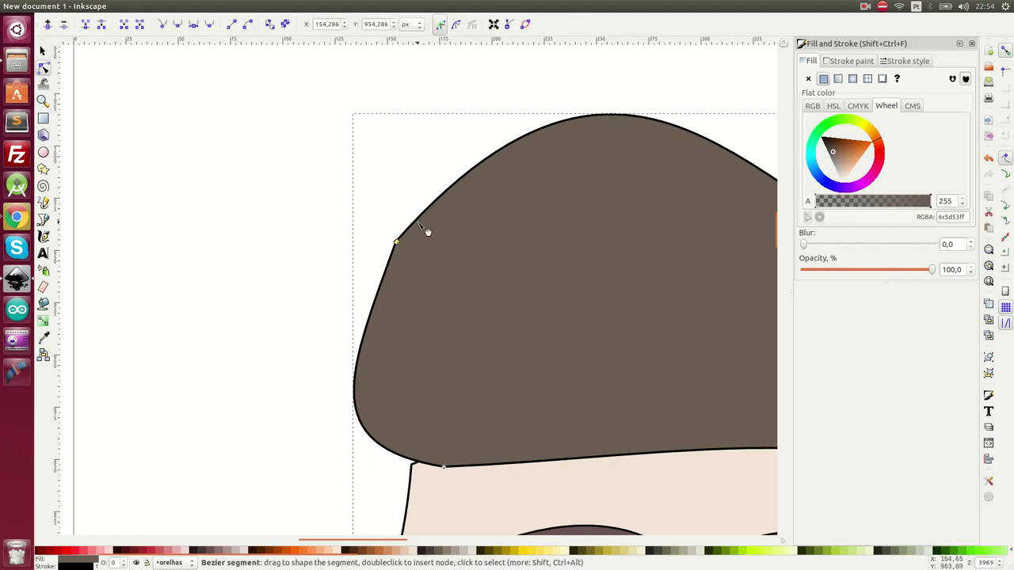
pyautogui.moveTo(396, 264); pyautogui.dragTo(411, 243)
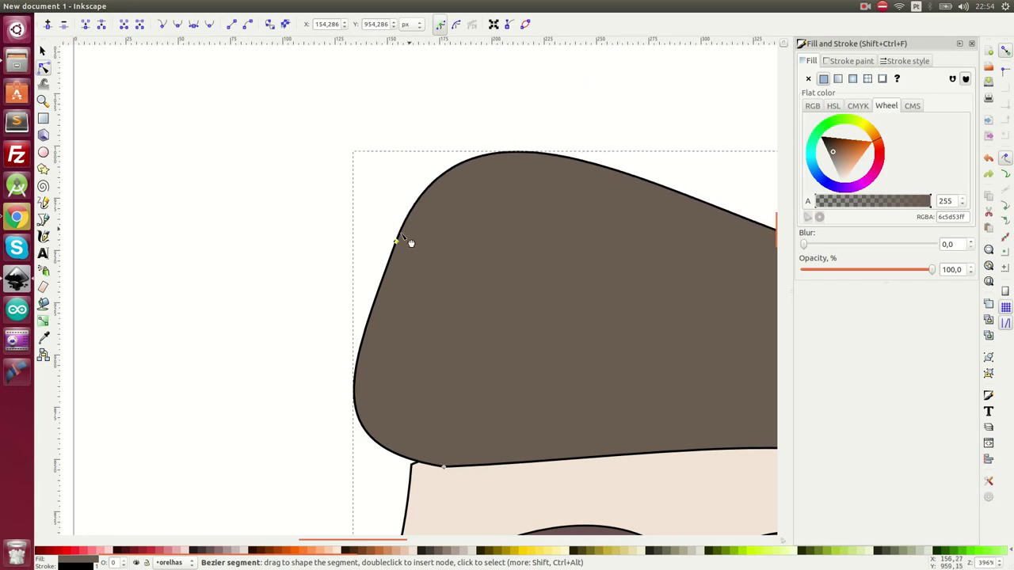
pyautogui.keyDown('ctrl'); pyautogui.scroll(-2, 534, 277); pyautogui.keyUp('ctrl')
pyautogui.keyDown('ctrl'); pyautogui.scroll(-3, 573, 289); pyautogui.keyUp('ctrl')
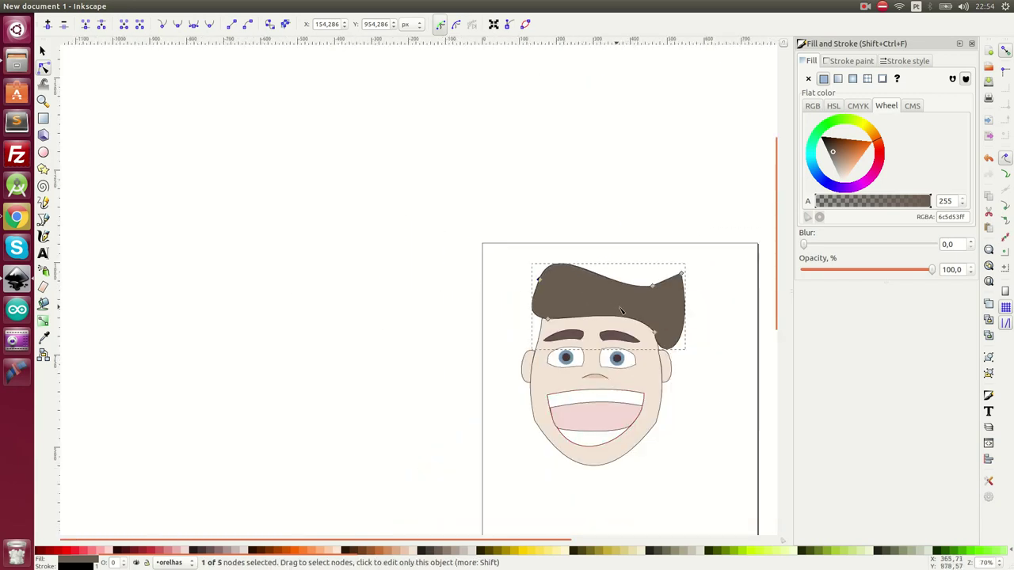
pyautogui.keyDown('ctrl'); pyautogui.scroll(2, 615, 311); pyautogui.keyUp('ctrl')
pyautogui.hotkey('ctrl', 'z')
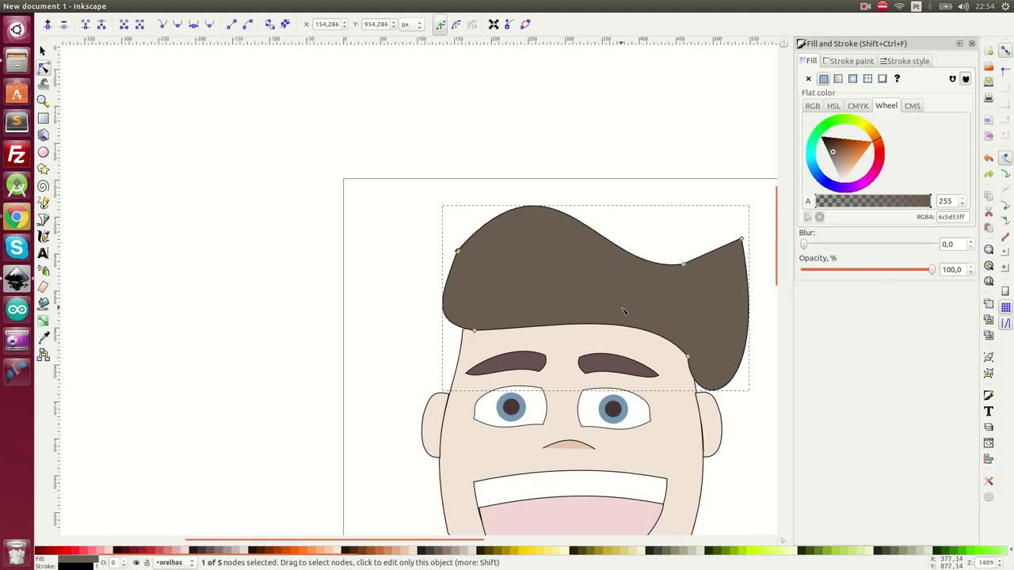
pyautogui.hotkey('ctrl', 'z')
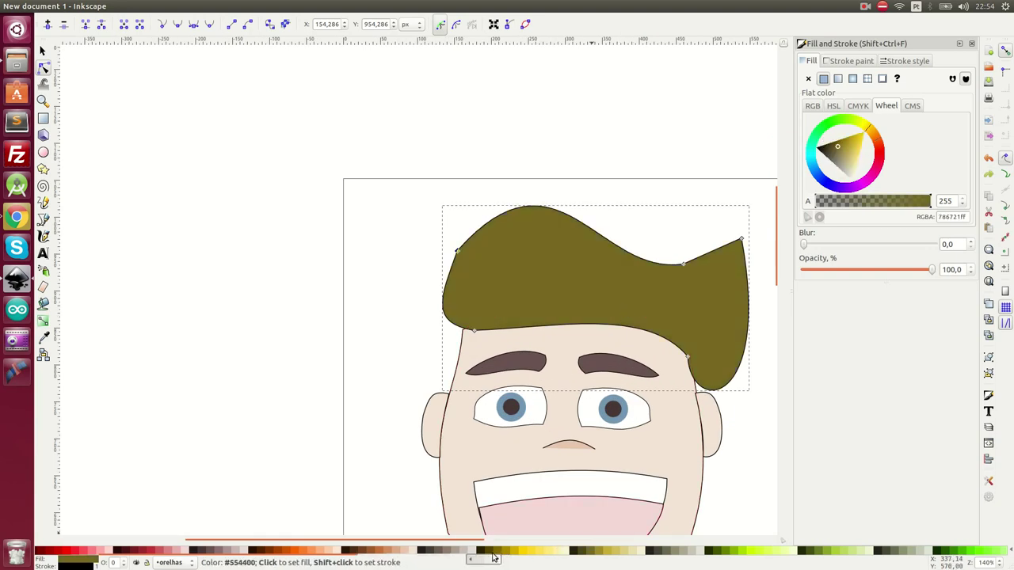
# Step: Fill the hair with the eyebrows' dark brown using the Dropper
pyautogui.click(364, 552)
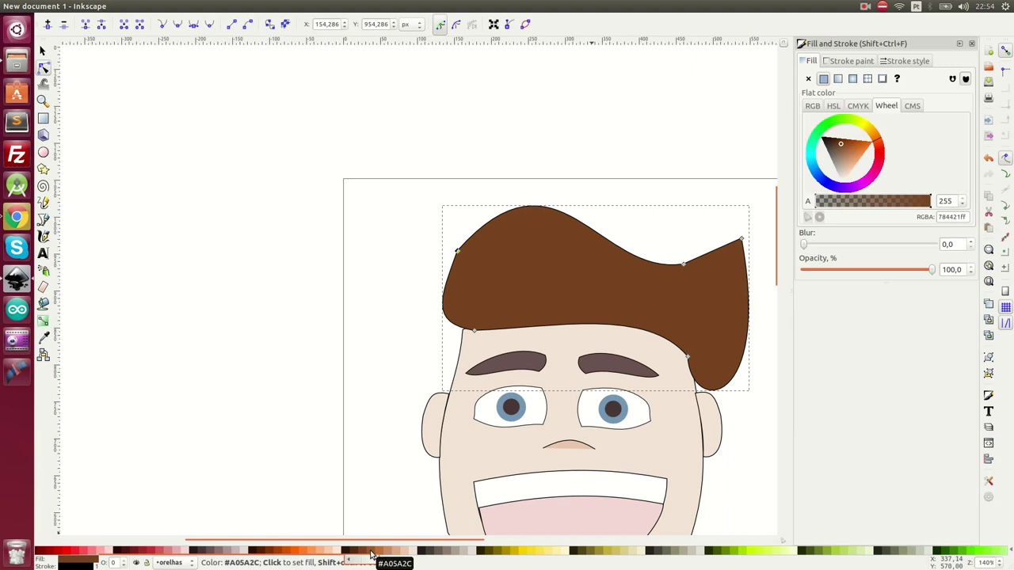
pyautogui.click(370, 552)
pyautogui.click(43, 336)
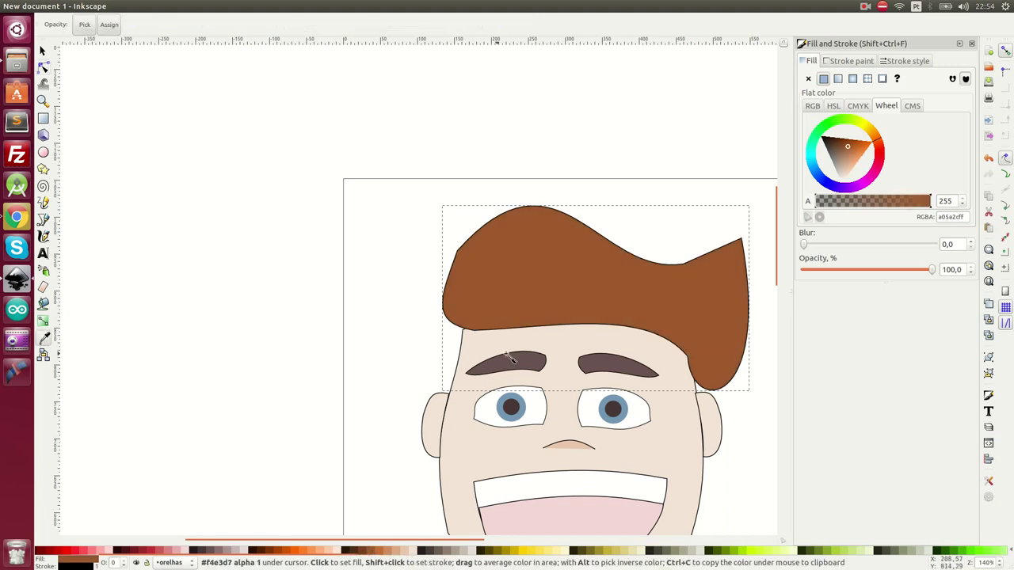
pyautogui.click(515, 360)
pyautogui.click(43, 50)
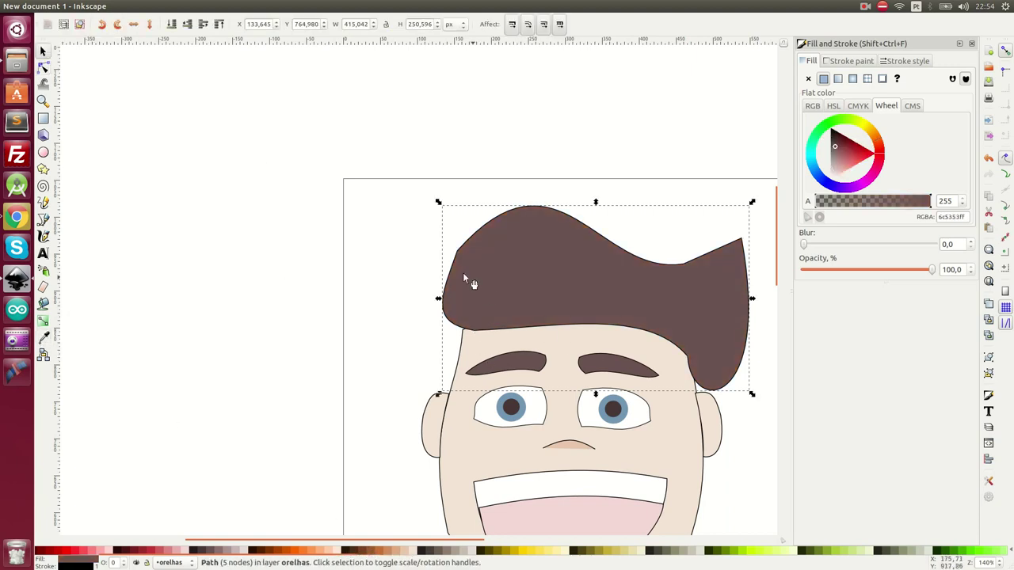
pyautogui.scroll(2, 491, 301)
pyautogui.scroll(1, 491, 302)
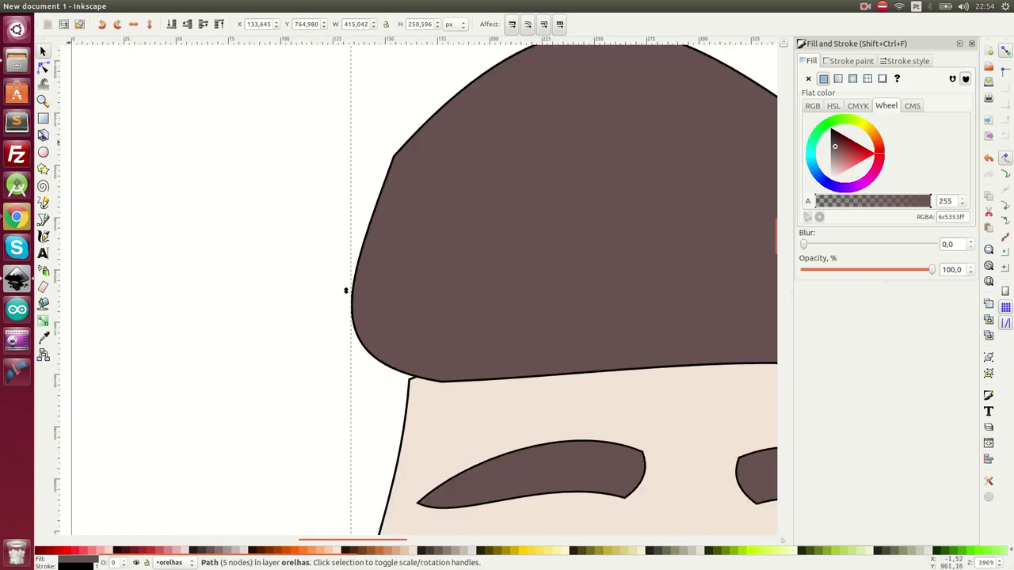
# Step: Undo a stray edit on the hair's upper-left node to keep the wavy top, then deselect
pyautogui.click(44, 68)
pyautogui.click(394, 158)
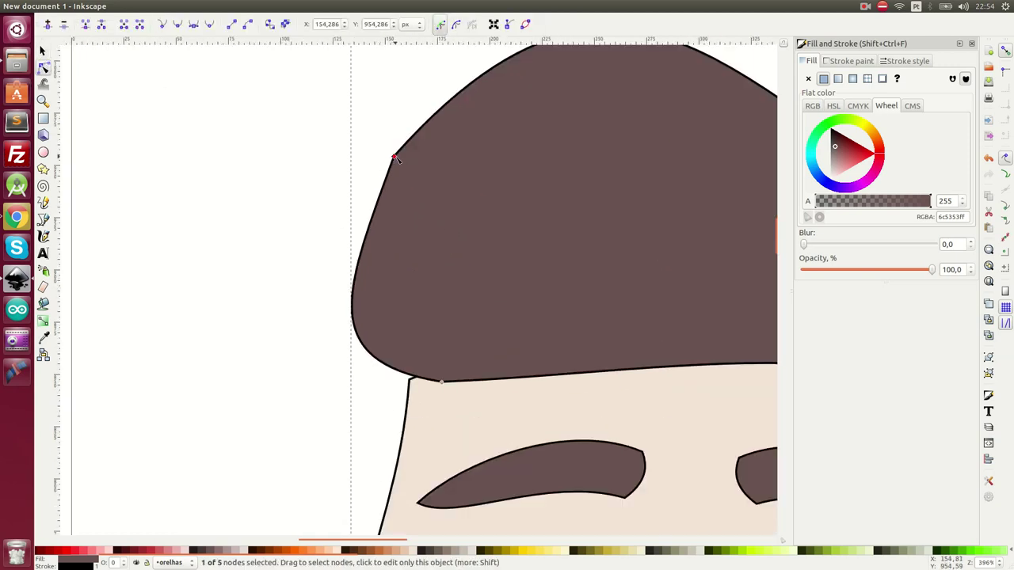
pyautogui.scroll(-1, 396, 159)
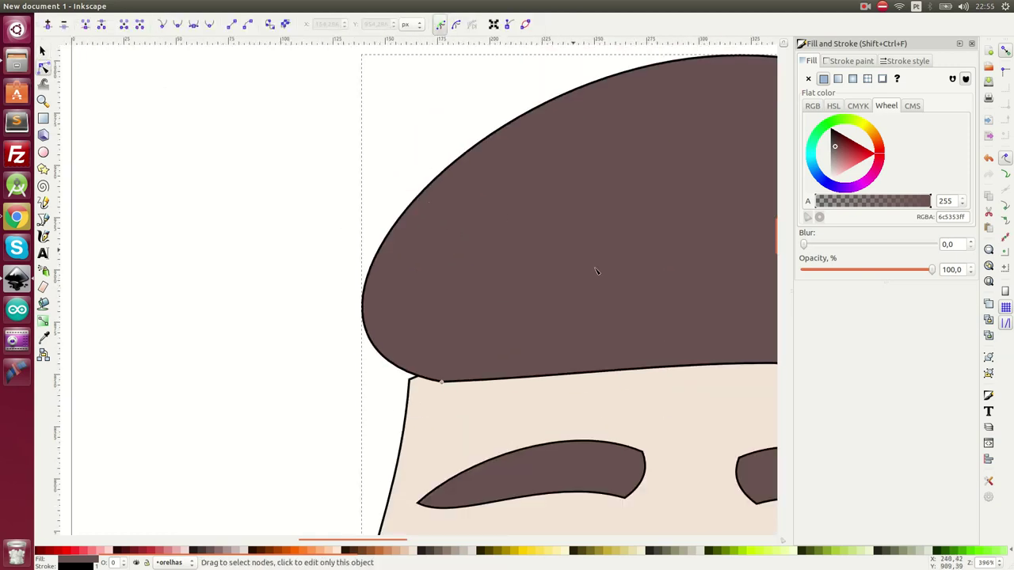
pyautogui.scroll(-1, 620, 290)
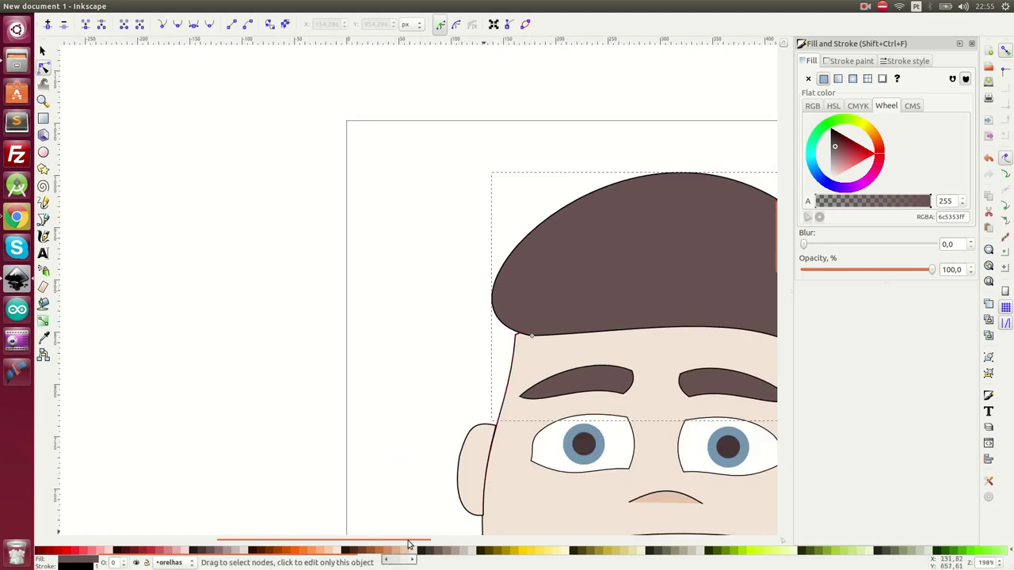
pyautogui.moveTo(414, 546); pyautogui.dragTo(484, 545)
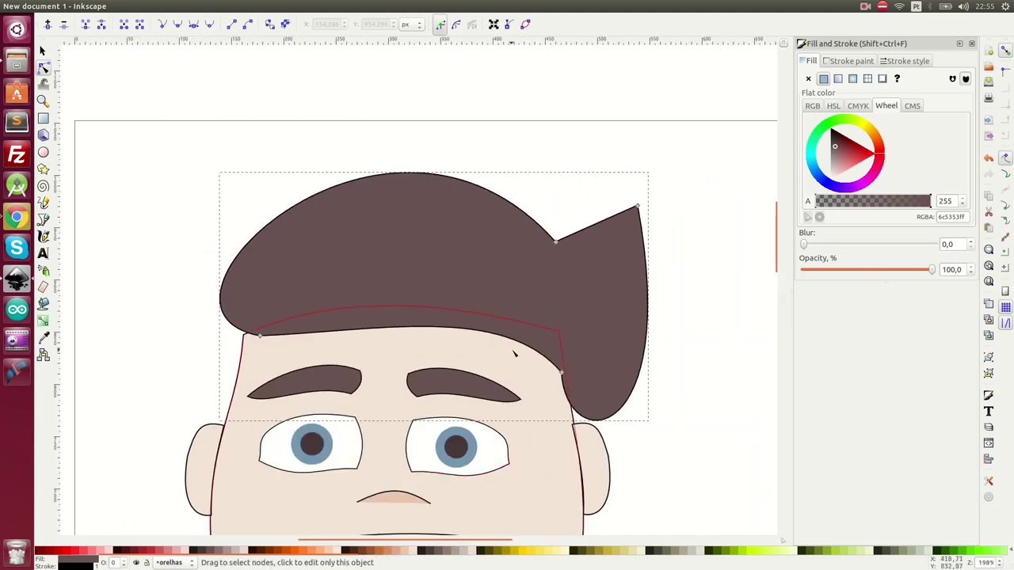
pyautogui.hotkey('ctrl', 'z')
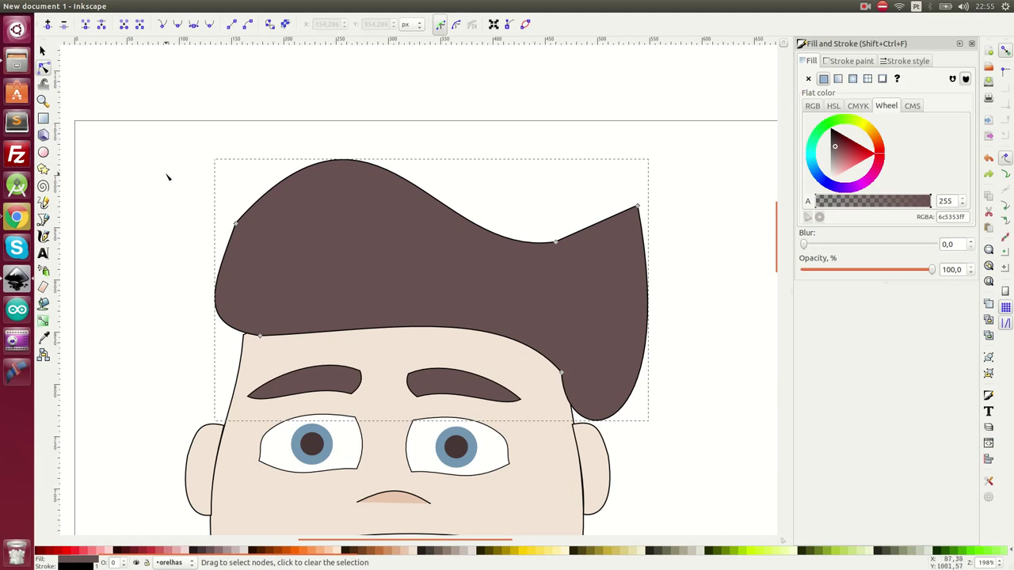
pyautogui.click(166, 172)
pyautogui.click(42, 51)
pyautogui.scroll(-4, 246, 327)
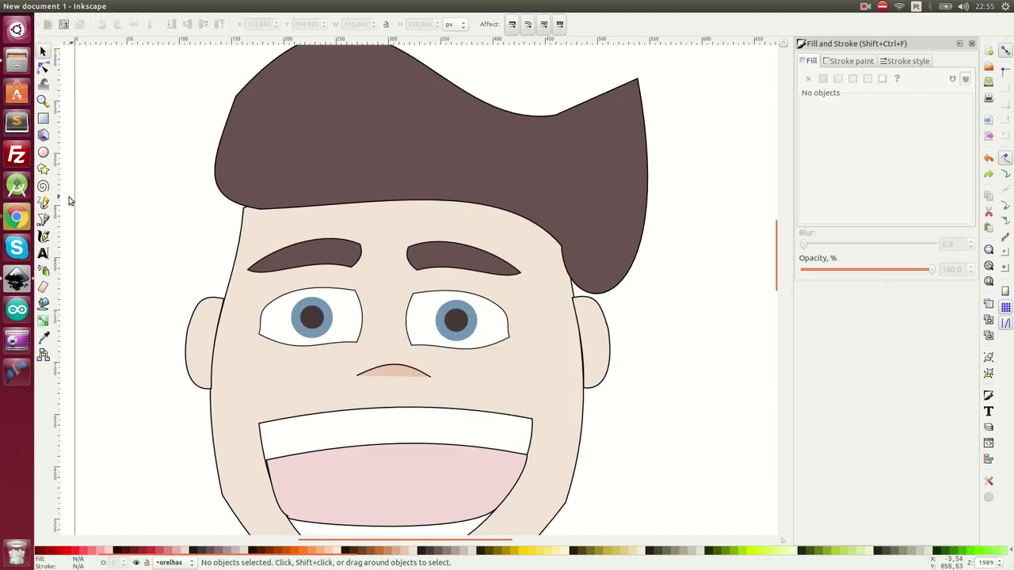
# Step: Draw a triangular side strand at the left temple and fill it with the hair's dark brown
pyautogui.click(43, 220)
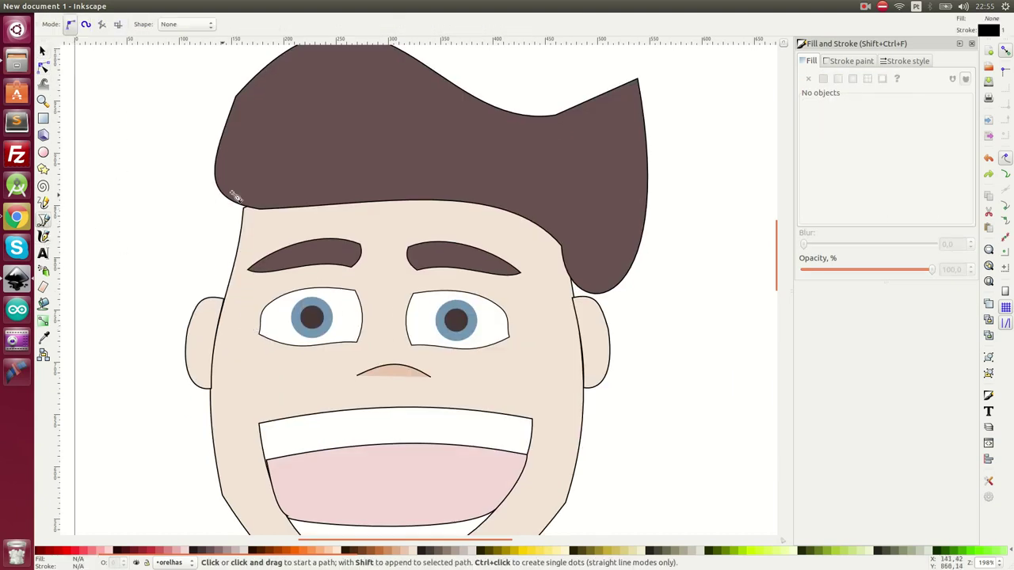
pyautogui.click(213, 160)
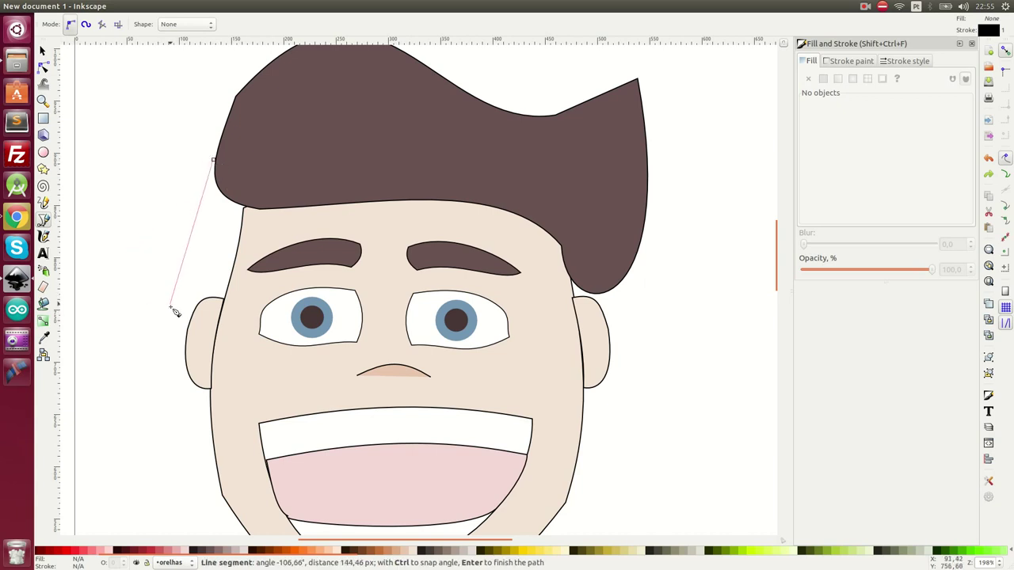
pyautogui.click(179, 252)
pyautogui.click(215, 336)
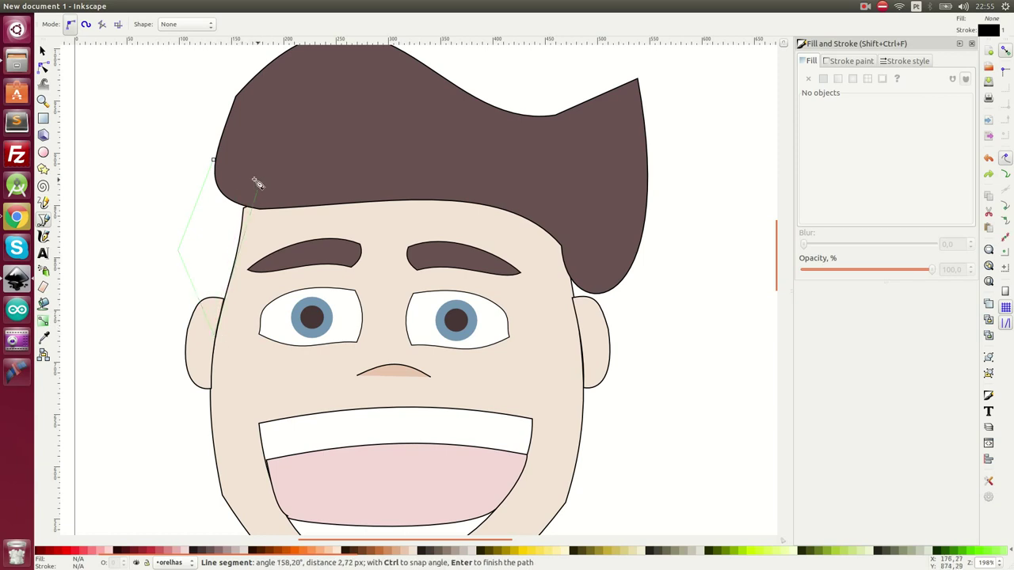
pyautogui.click(215, 162)
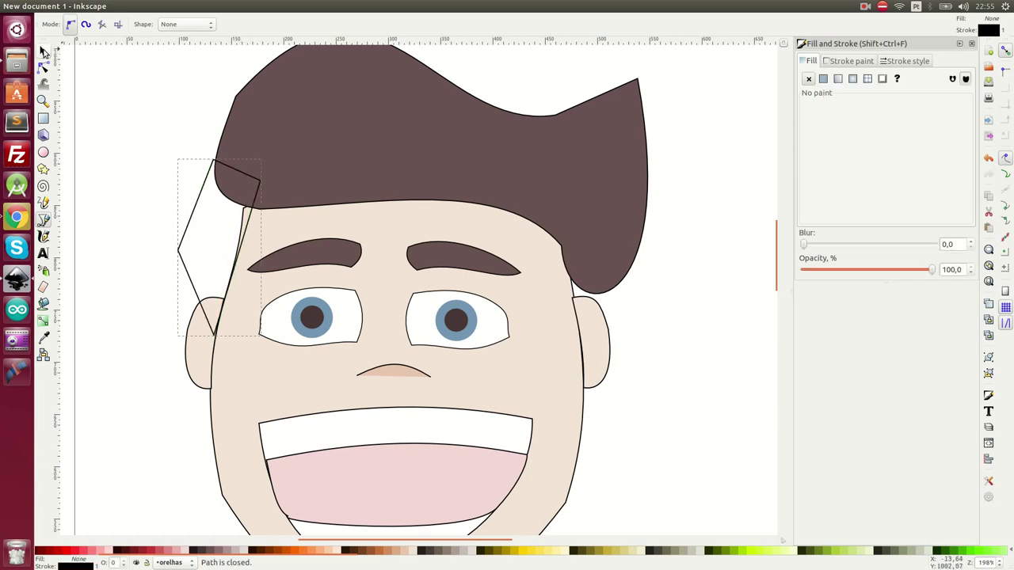
pyautogui.click(44, 51)
pyautogui.click(45, 339)
pyautogui.click(310, 163)
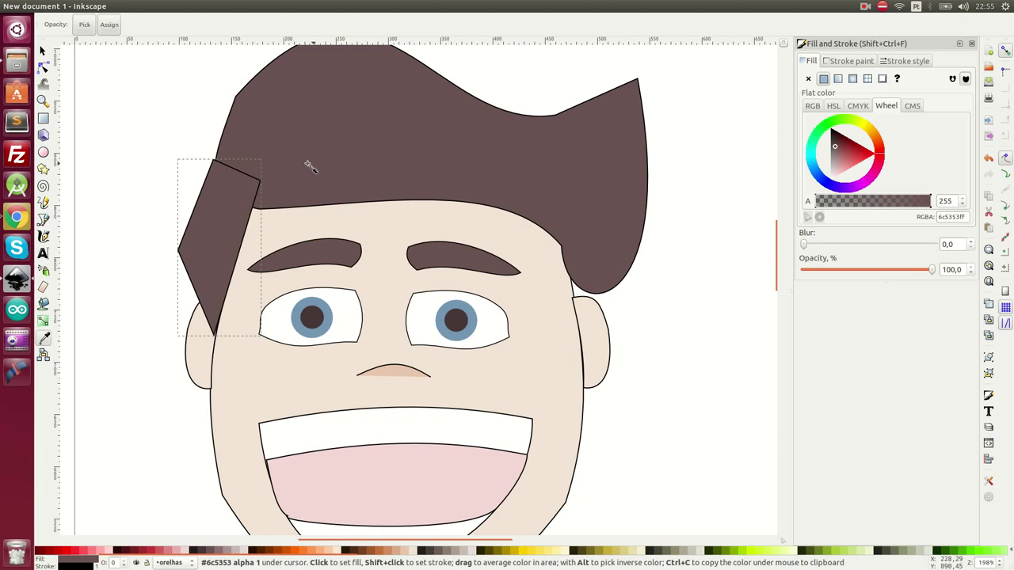
pyautogui.click(44, 52)
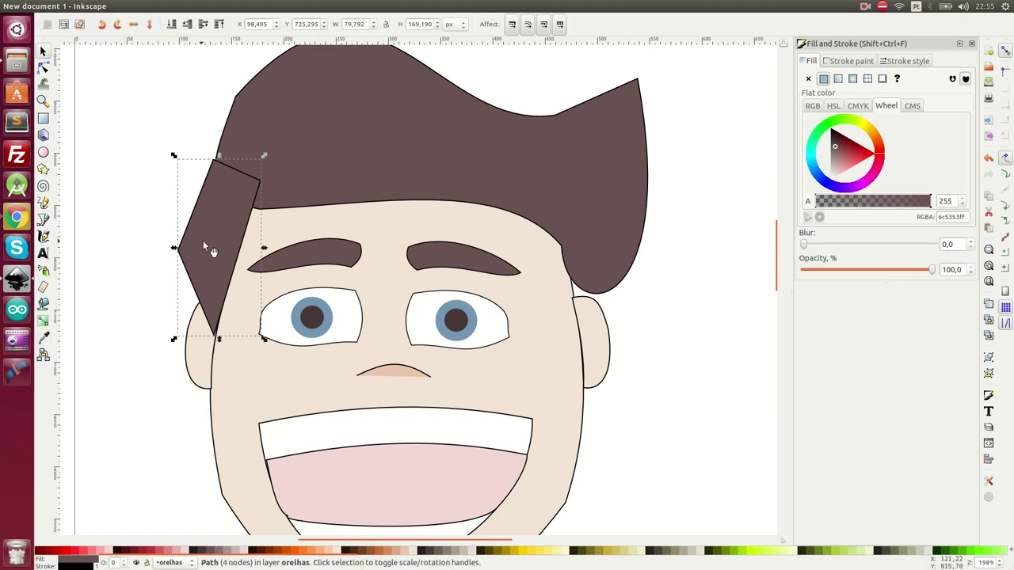
# Step: Put the main hair shape back on top of the strand, positioned over the head
pyautogui.click(299, 161)
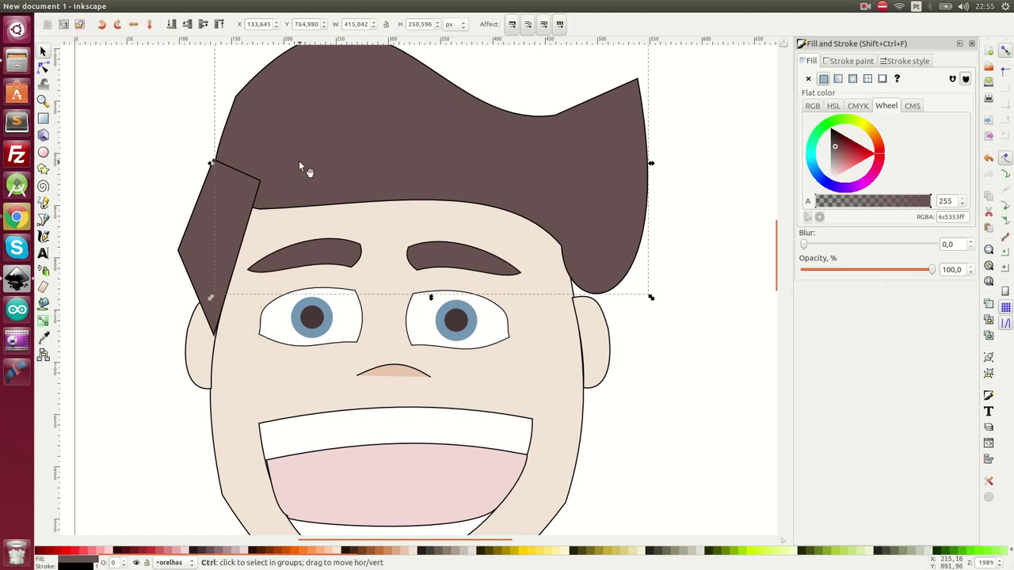
pyautogui.press('Delete')
pyautogui.hotkey('ctrl', 'z')
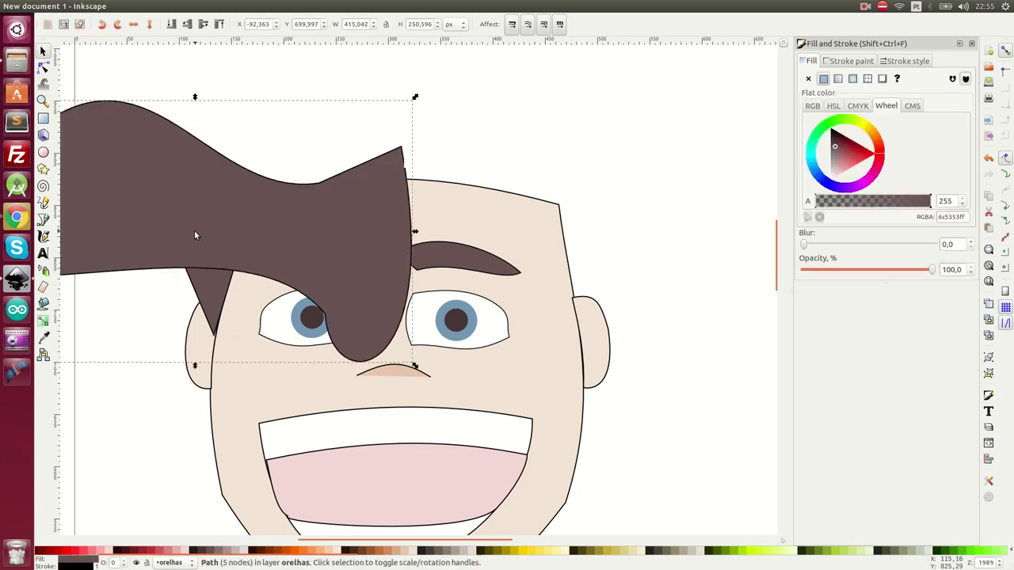
pyautogui.hotkey('ctrl', 'z')
pyautogui.moveTo(472, 139); pyautogui.dragTo(383, 150)
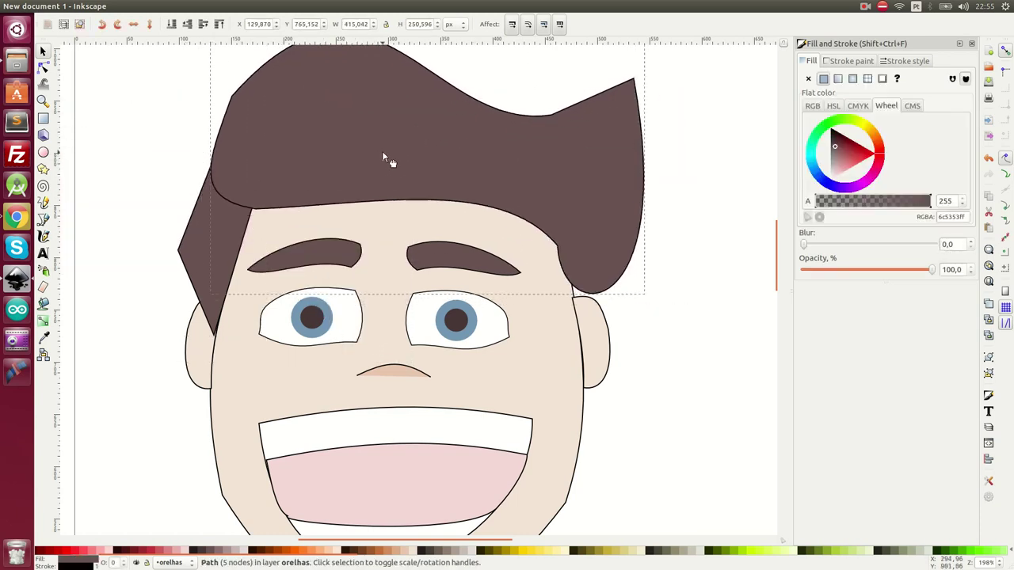
# Step: Duplicate the left hair strand, flip it horizontally and move it to the right temple
pyautogui.scroll(1, 417, 203)
pyautogui.scroll(1, 460, 283)
pyautogui.scroll(-4, 474, 285)
pyautogui.click(192, 195)
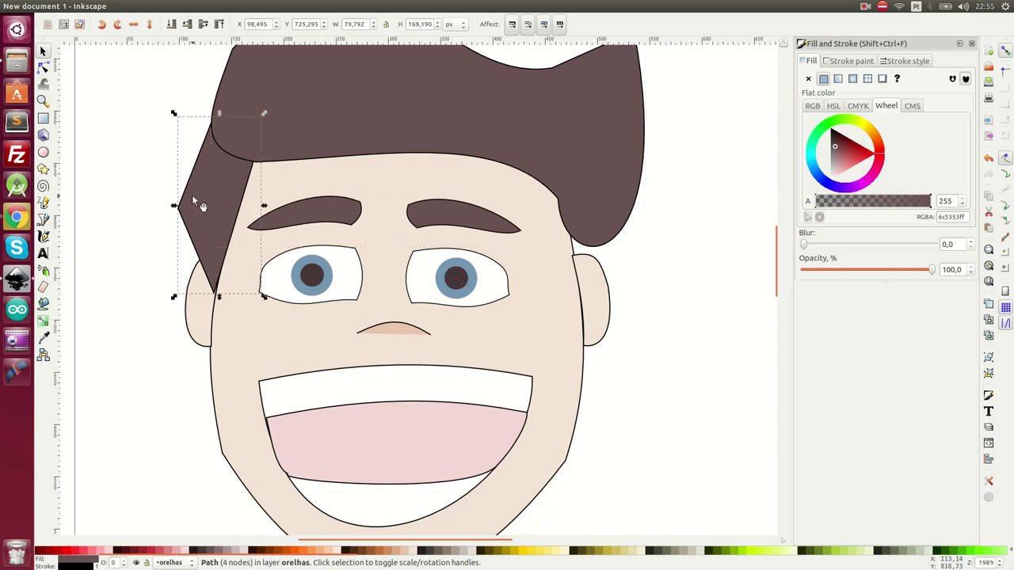
pyautogui.rightClick(192, 195)
pyautogui.click(232, 278)
pyautogui.press('h')
pyautogui.moveTo(223, 156)
pyautogui.mouseDown()
pyautogui.moveTo(594, 238)
pyautogui.moveTo(574, 189)
pyautogui.mouseUp()
pyautogui.click(573, 188)
# Step: Cut the main hair shape and paste it back over the head, above both sideburns
pyautogui.click(493, 132)
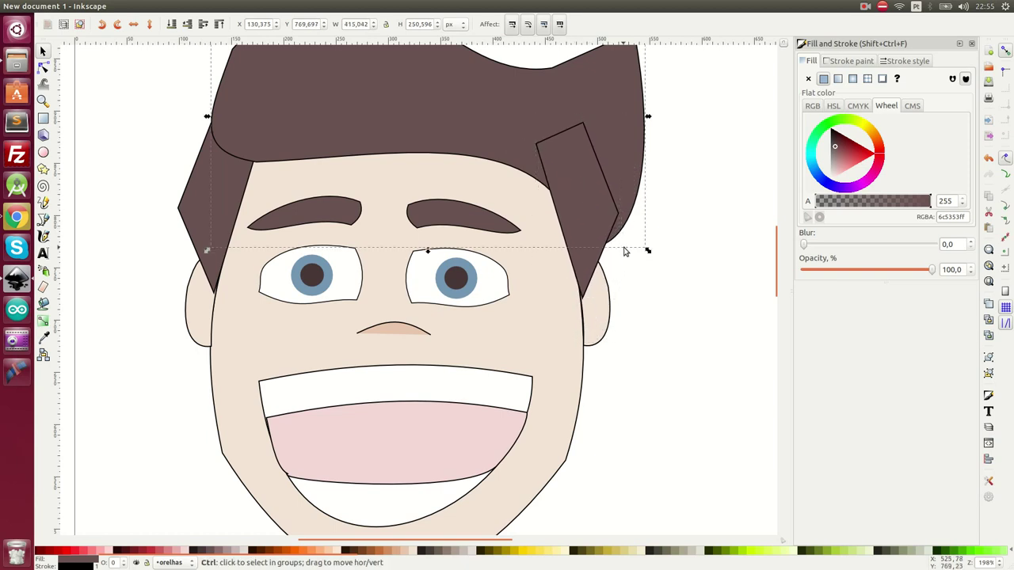
pyautogui.press('Delete')
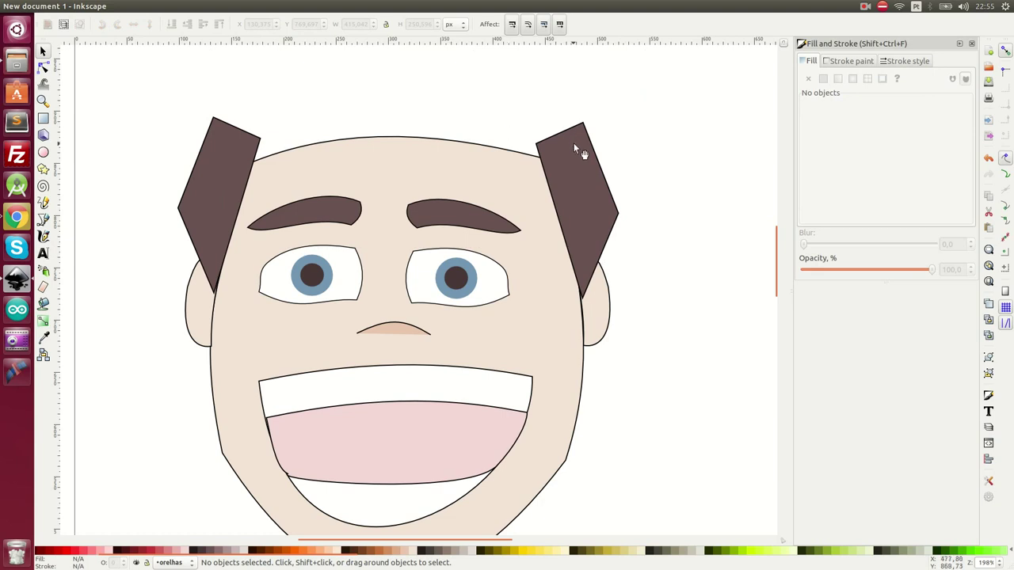
pyautogui.click(532, 161)
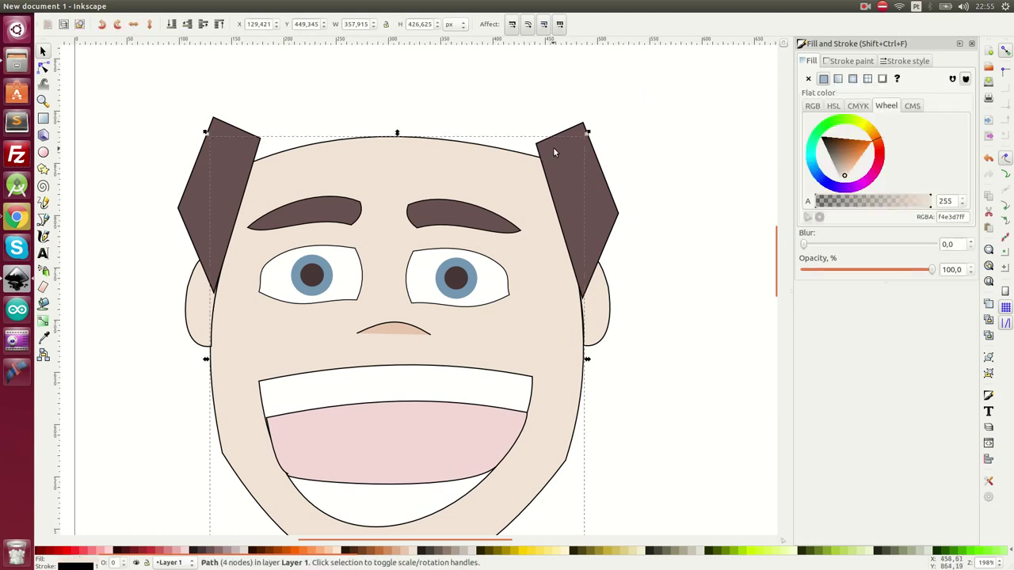
pyautogui.click(558, 145)
pyautogui.hotkey('ctrl', 'v')
pyautogui.moveTo(527, 140); pyautogui.dragTo(385, 106)
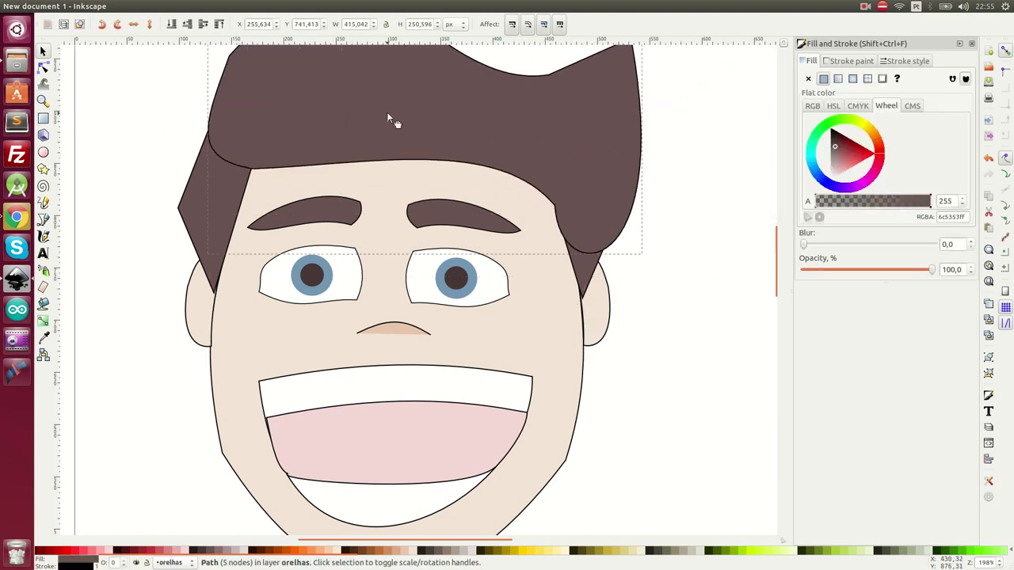
pyautogui.scroll(-2, 488, 287)
pyautogui.moveTo(467, 190); pyautogui.dragTo(475, 199)
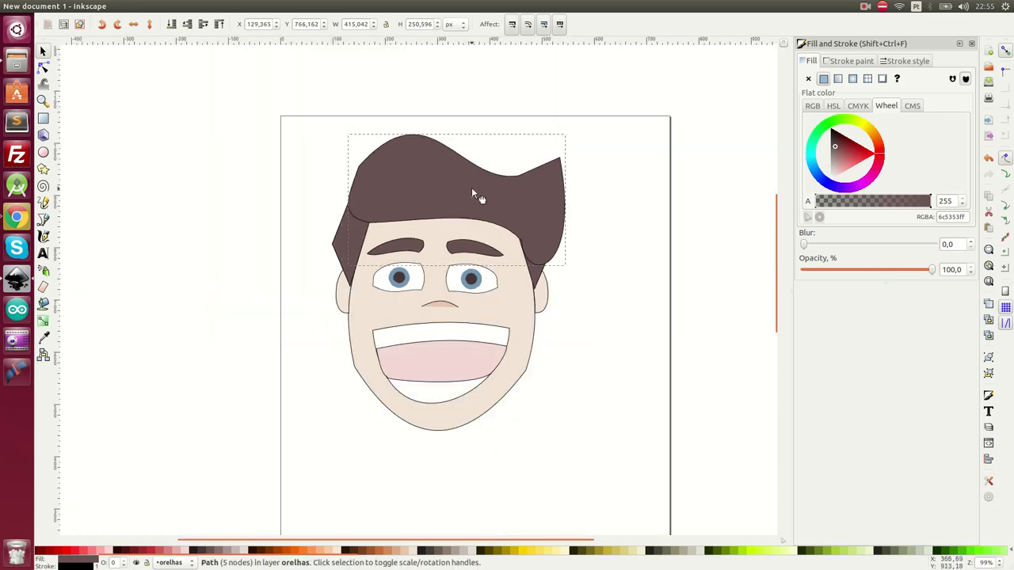
pyautogui.click(630, 327)
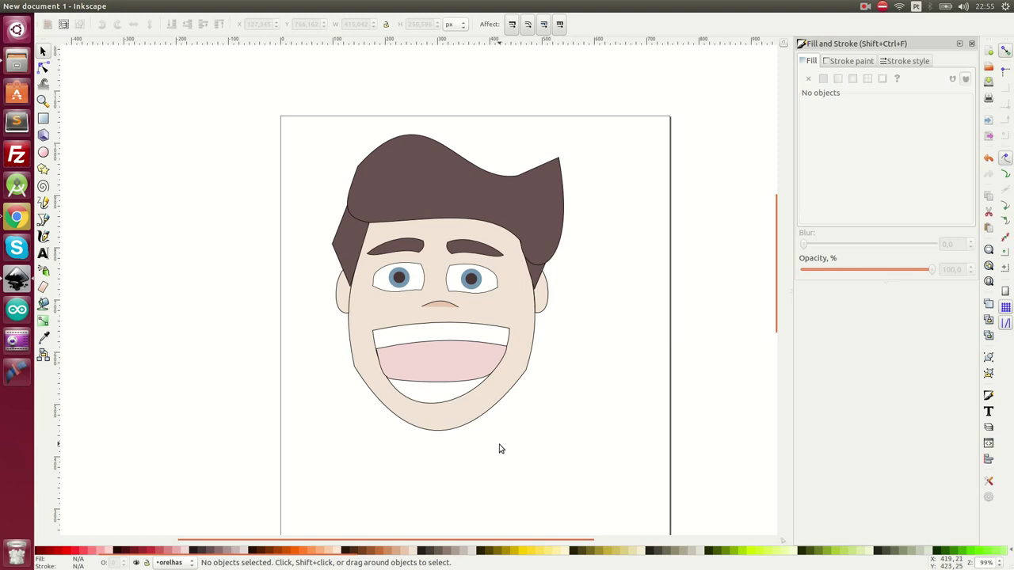
# Step: Add a new layer named 'pescoço'
pyautogui.keyDown('ctrl'); pyautogui.scroll(1, 503, 448); pyautogui.keyUp('ctrl')
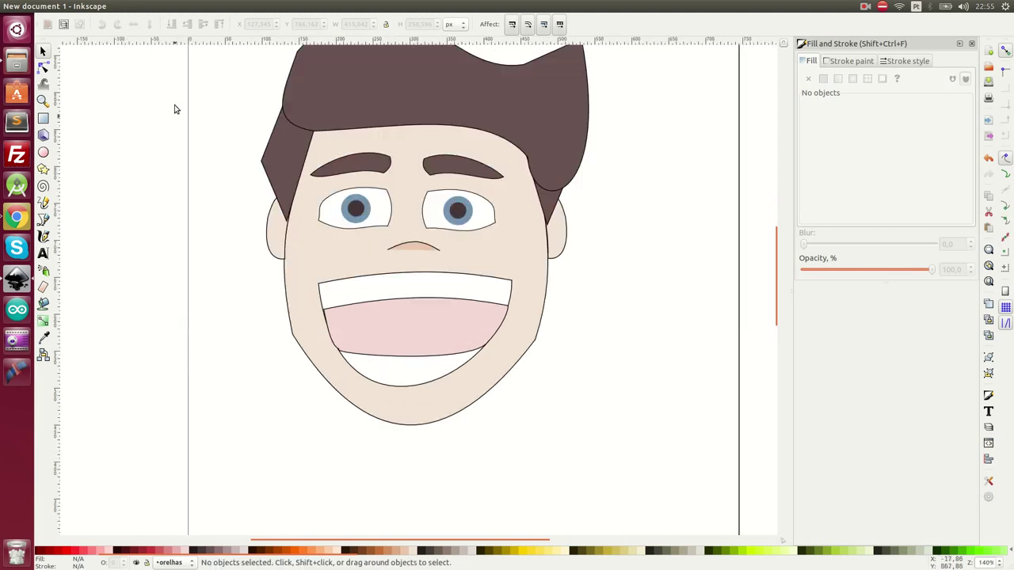
pyautogui.click(109, 7)
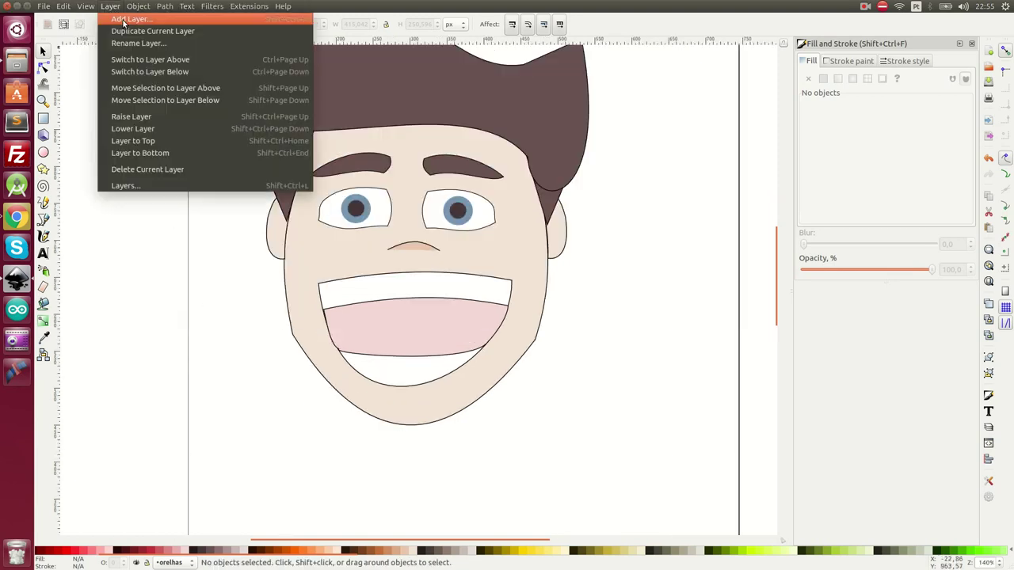
pyautogui.click(125, 23)
pyautogui.write('pescoço')
pyautogui.press('Return')
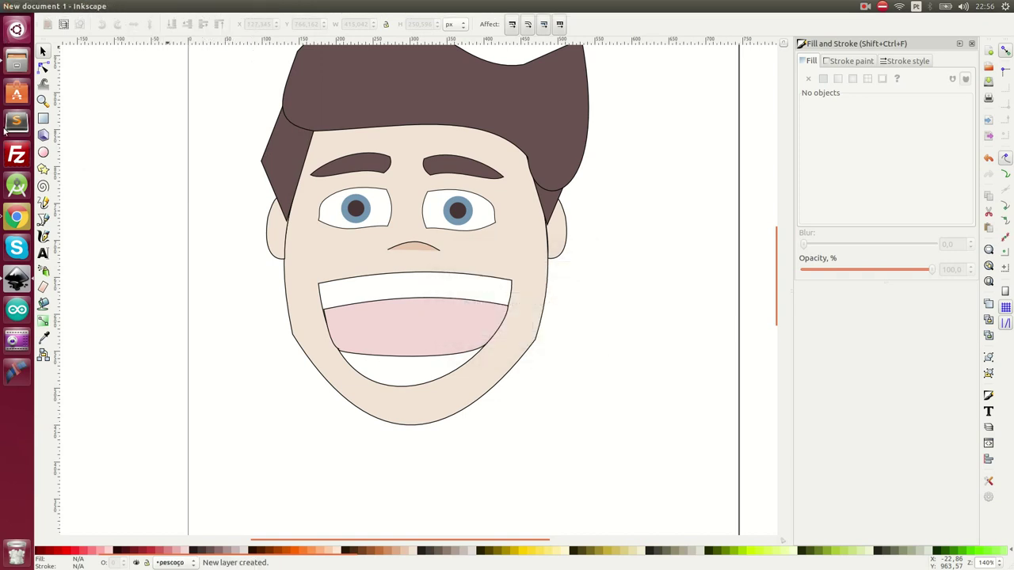
# Step: Draw a closed four-corner neck shape below the chin and fill it with the face's skin colour
pyautogui.click(44, 220)
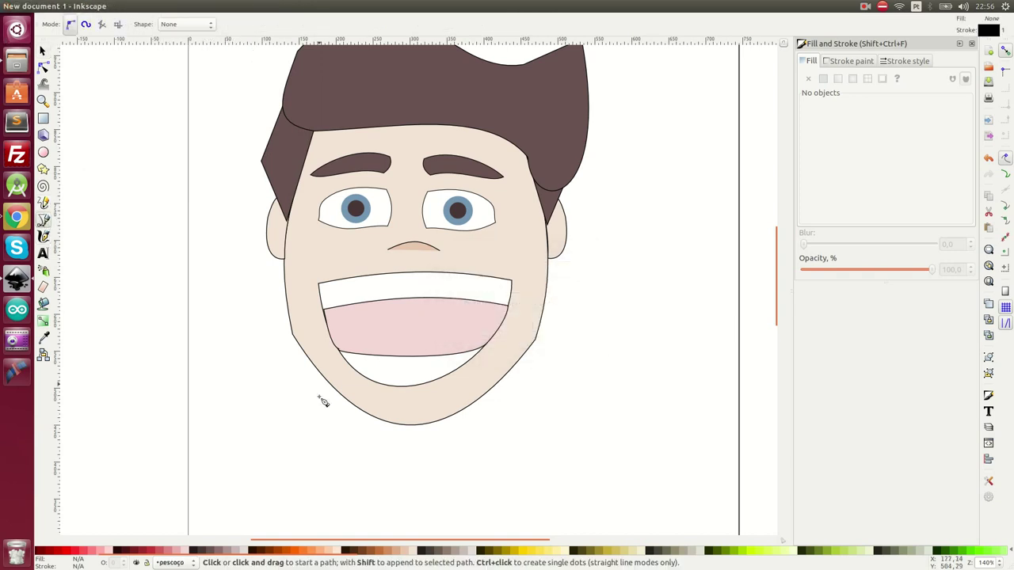
pyautogui.click(364, 411)
pyautogui.click(346, 505)
pyautogui.click(519, 505)
pyautogui.click(470, 407)
pyautogui.click(364, 412)
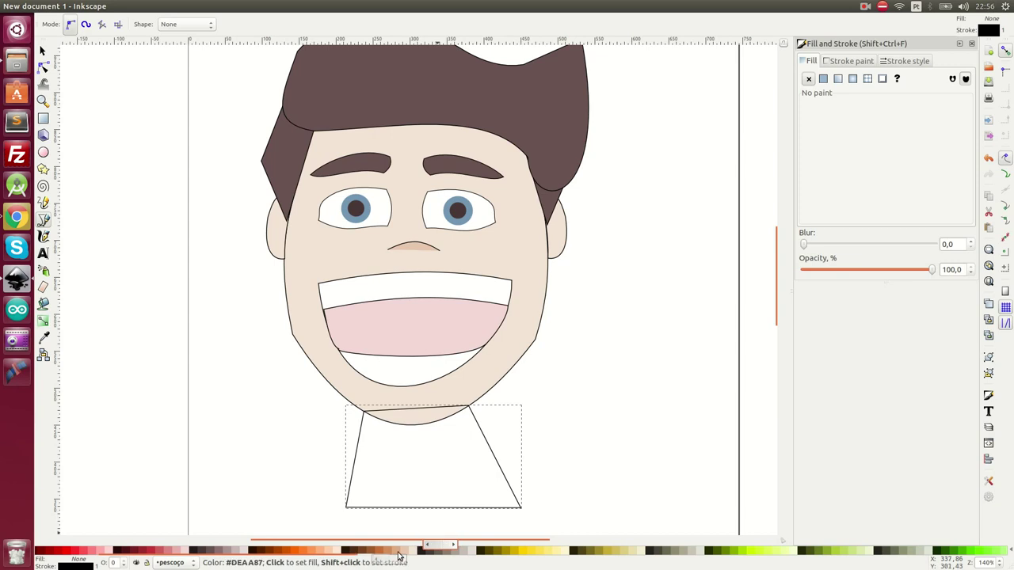
pyautogui.click(43, 339)
pyautogui.click(319, 293)
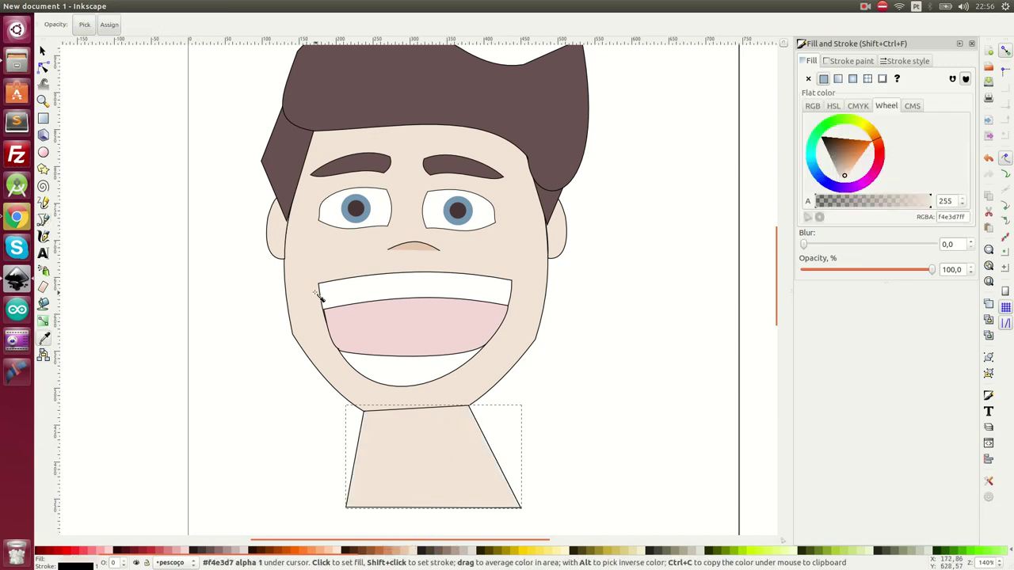
# Step: Bend the neck's top edge down to the chin, curve both sides inward and arch the bottom upward
pyautogui.click(43, 68)
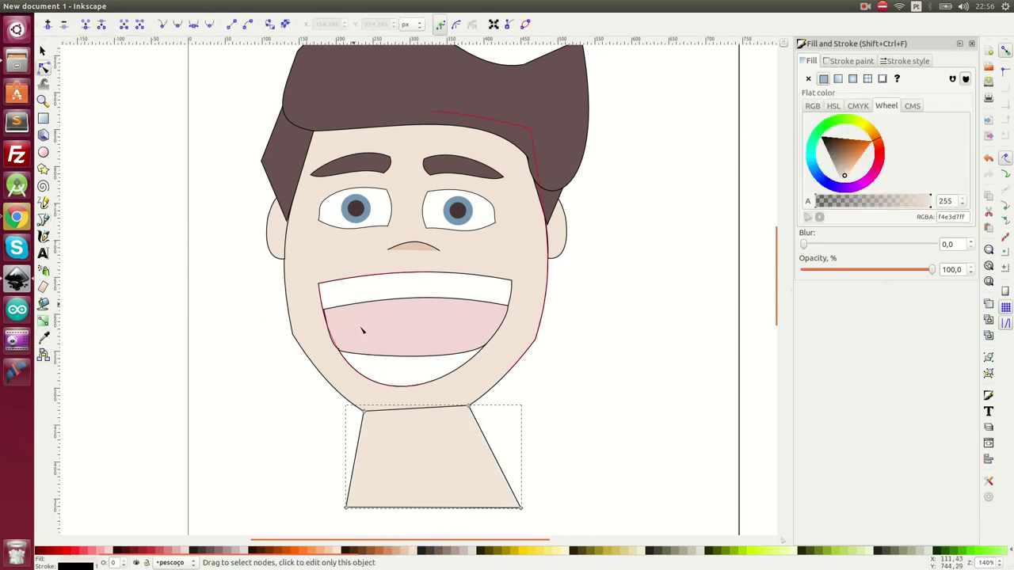
pyautogui.moveTo(440, 412); pyautogui.dragTo(424, 427)
pyautogui.moveTo(355, 467); pyautogui.dragTo(362, 461)
pyautogui.moveTo(491, 448); pyautogui.dragTo(480, 448)
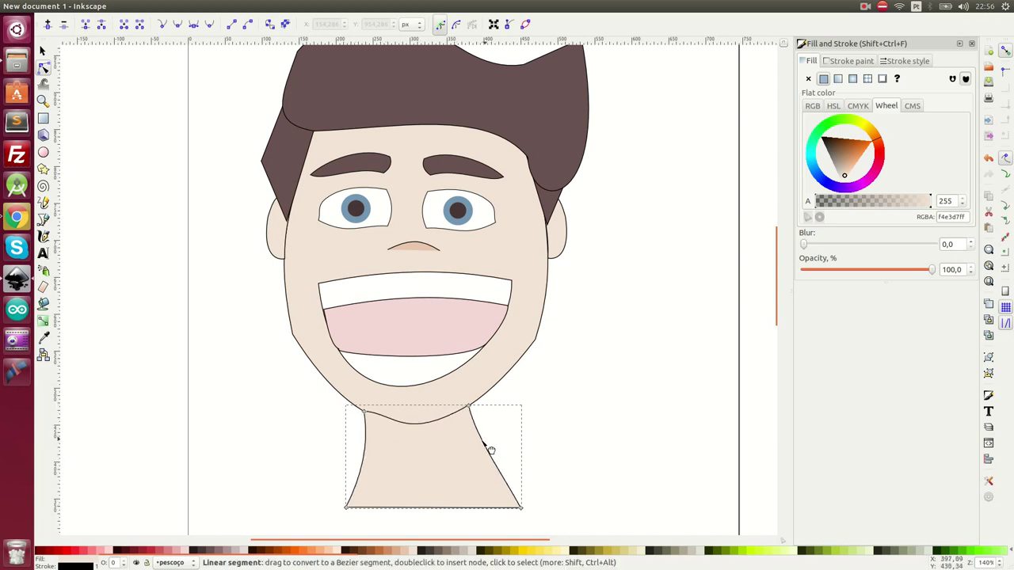
pyautogui.moveTo(424, 509); pyautogui.dragTo(425, 500)
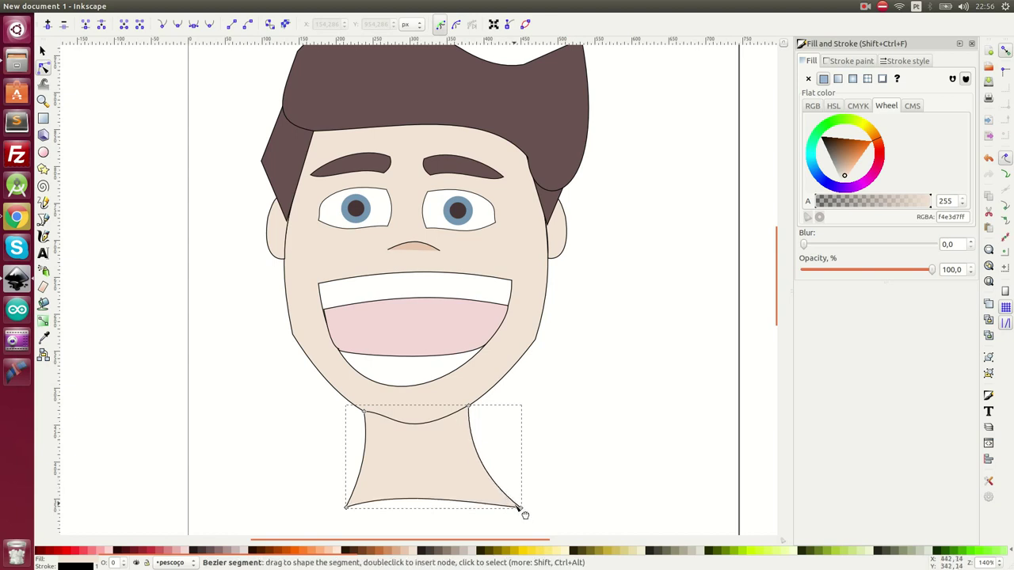
pyautogui.click(43, 51)
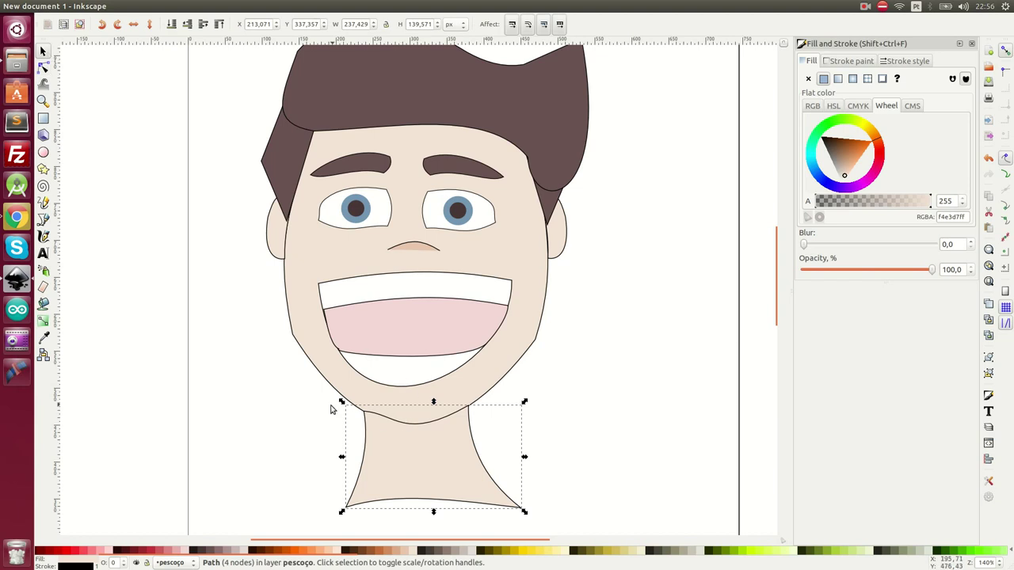
pyautogui.click(300, 311)
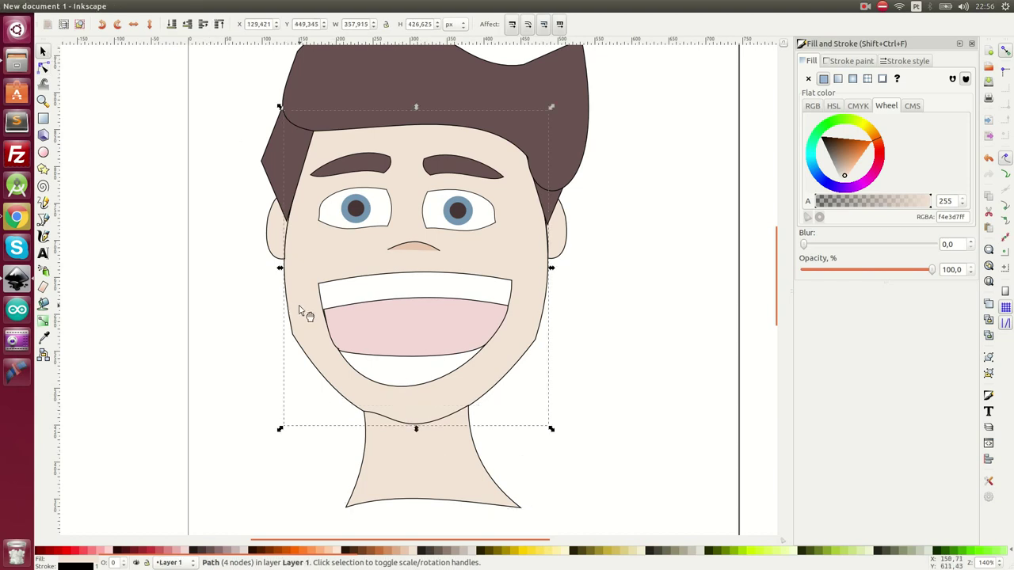
# Step: Move the neck layer to the bottom so it sits beneath the face, then deselect
pyautogui.click(392, 453)
pyautogui.click(110, 6)
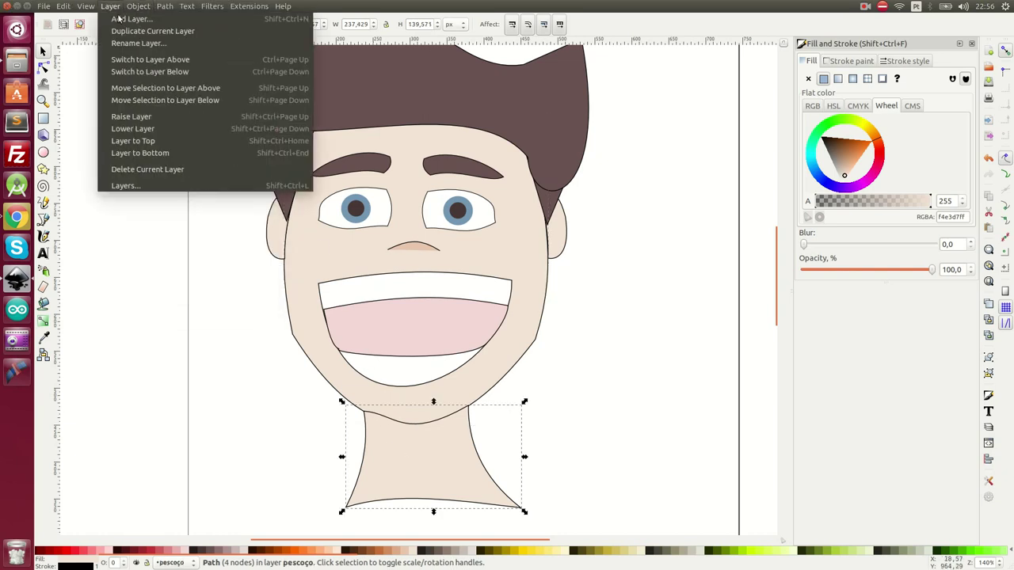
pyautogui.click(185, 151)
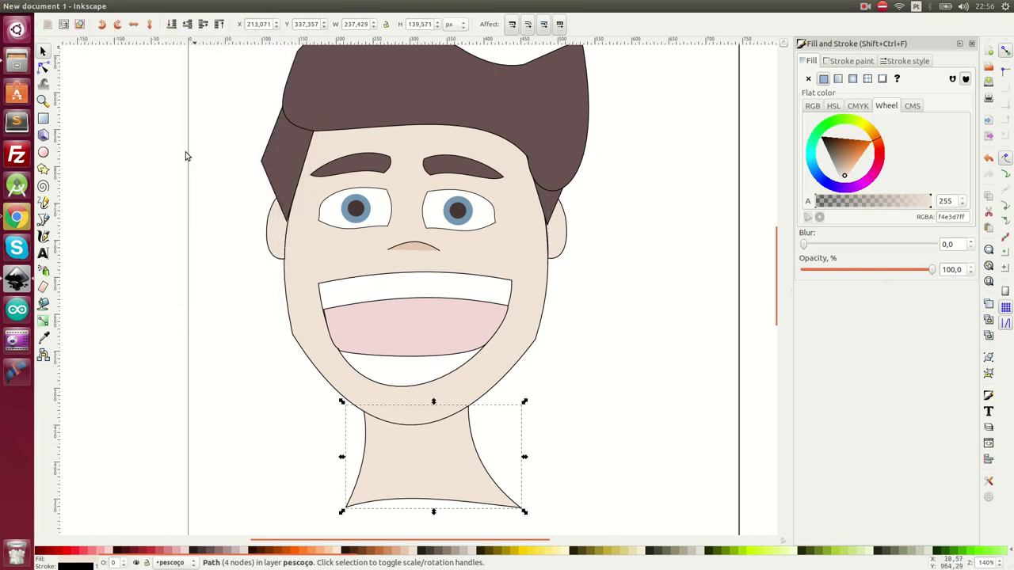
pyautogui.click(590, 316)
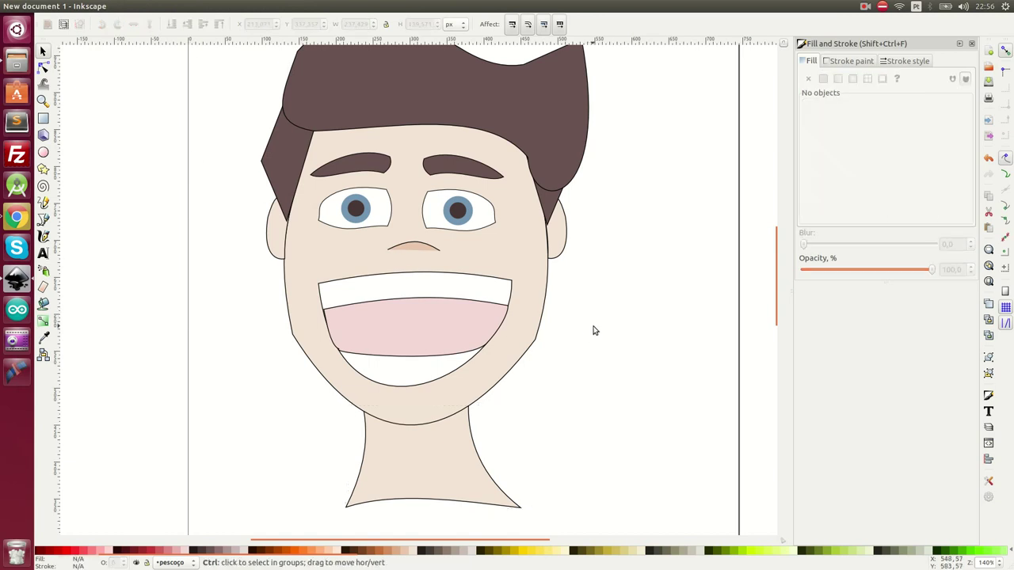
pyautogui.scroll(-2, 593, 324)
pyautogui.scroll(1, 696, 332)
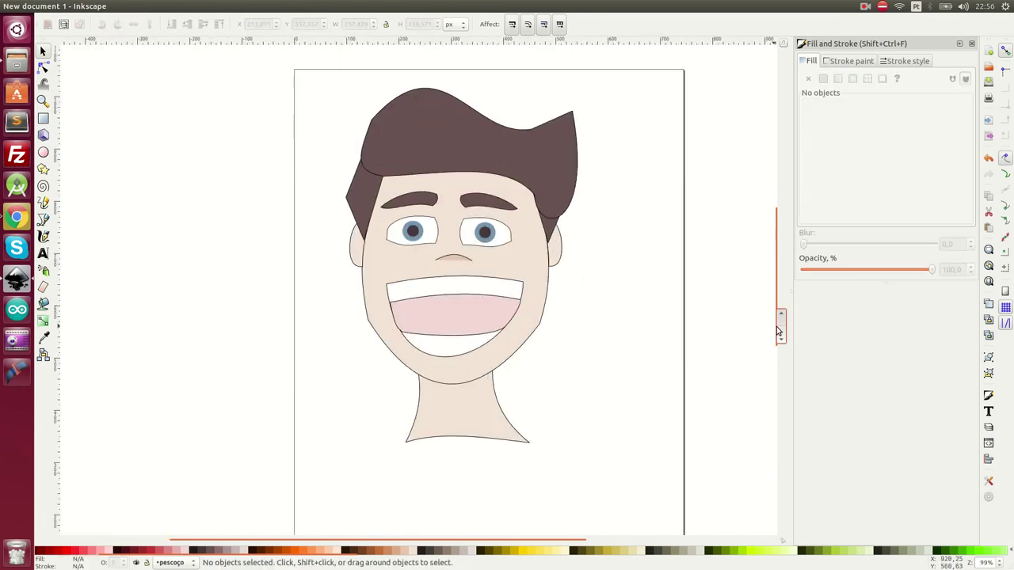
pyautogui.scroll(1, 697, 333)
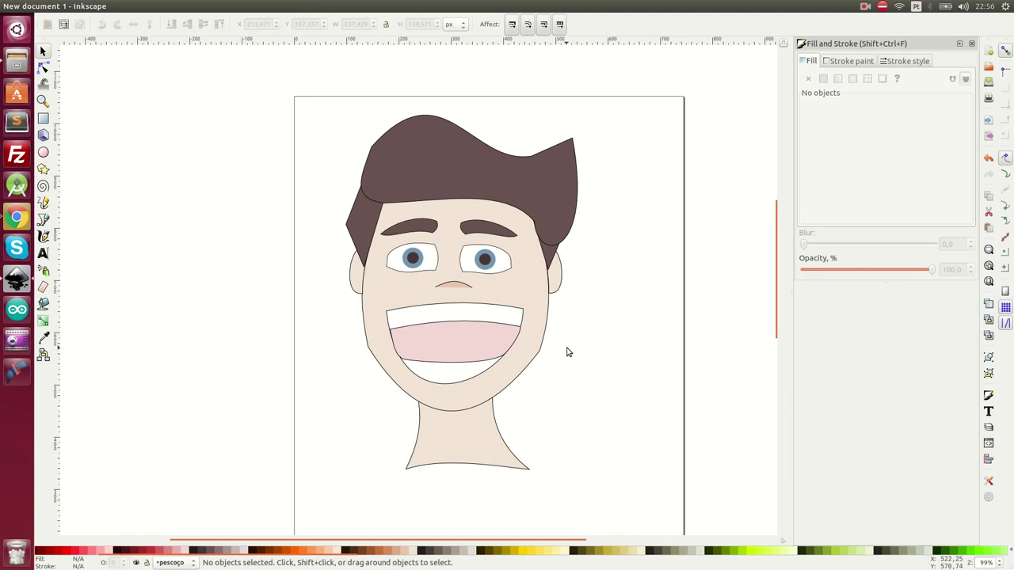
pyautogui.click(868, 7)
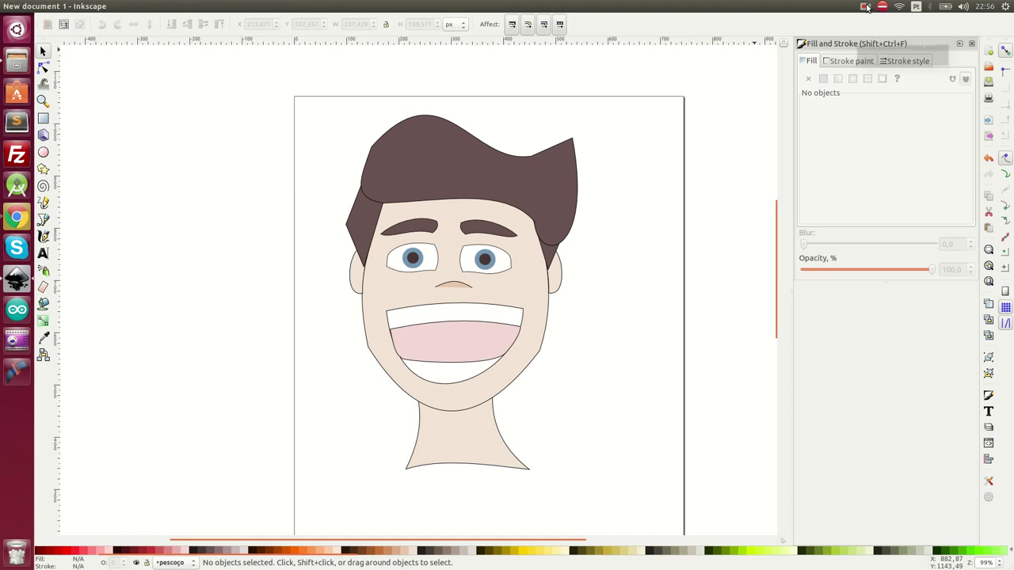